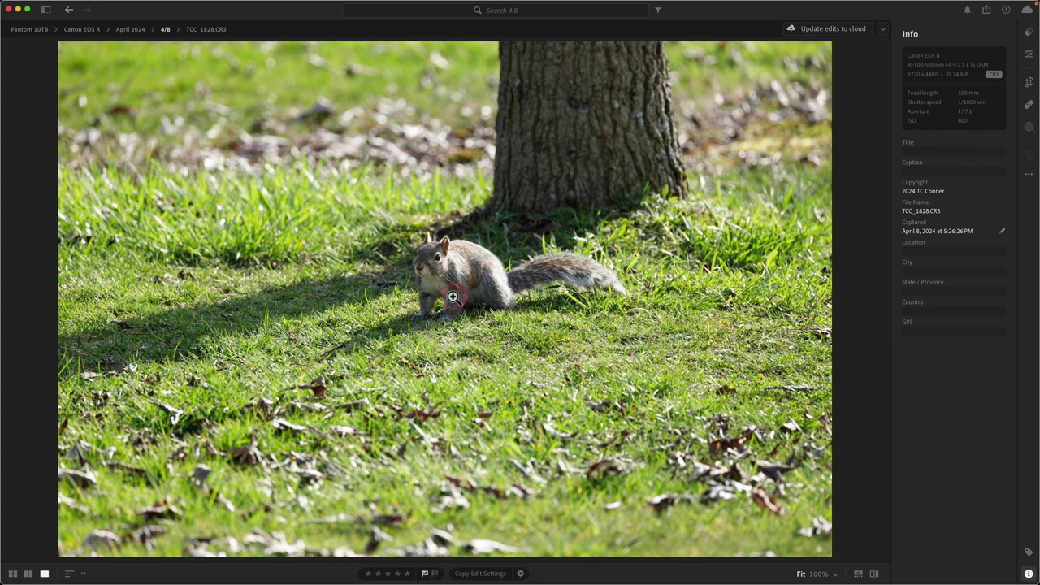
Step: Zoom to 100% on the squirrel, pan across its fur, then return to whole-photo view
click(441, 272)
click(439, 267)
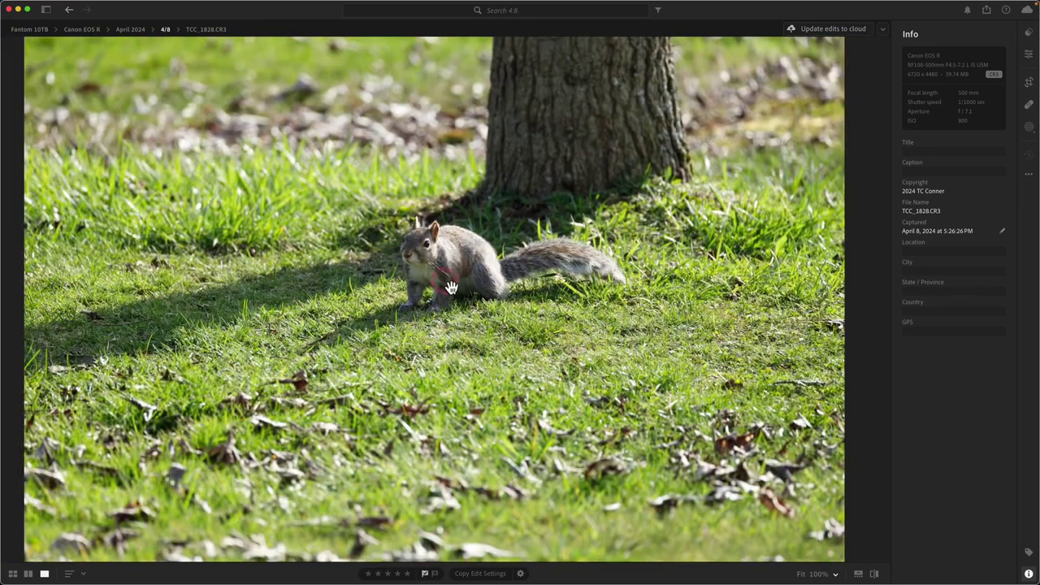
click(442, 278)
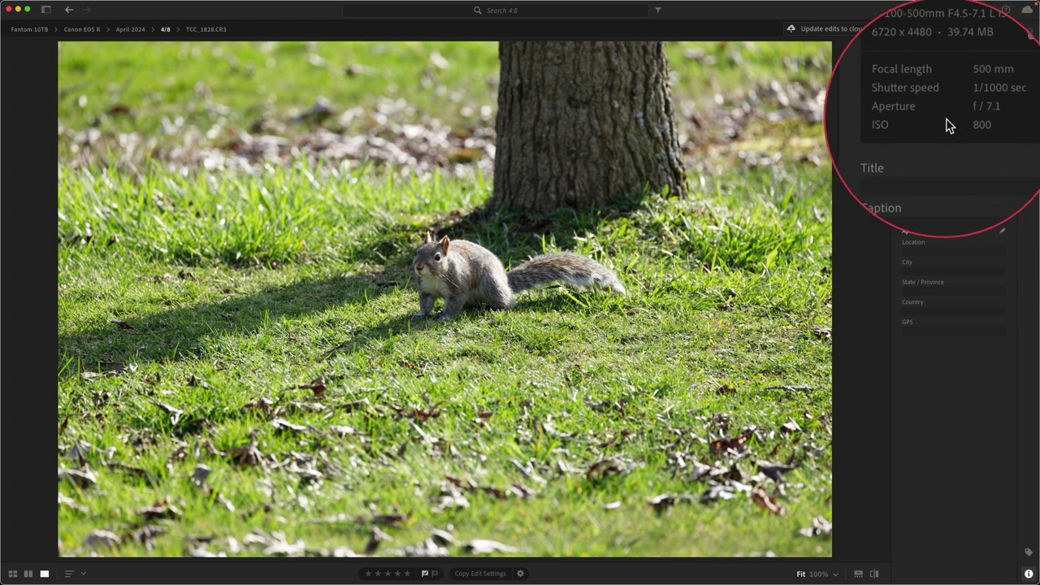
click(502, 286)
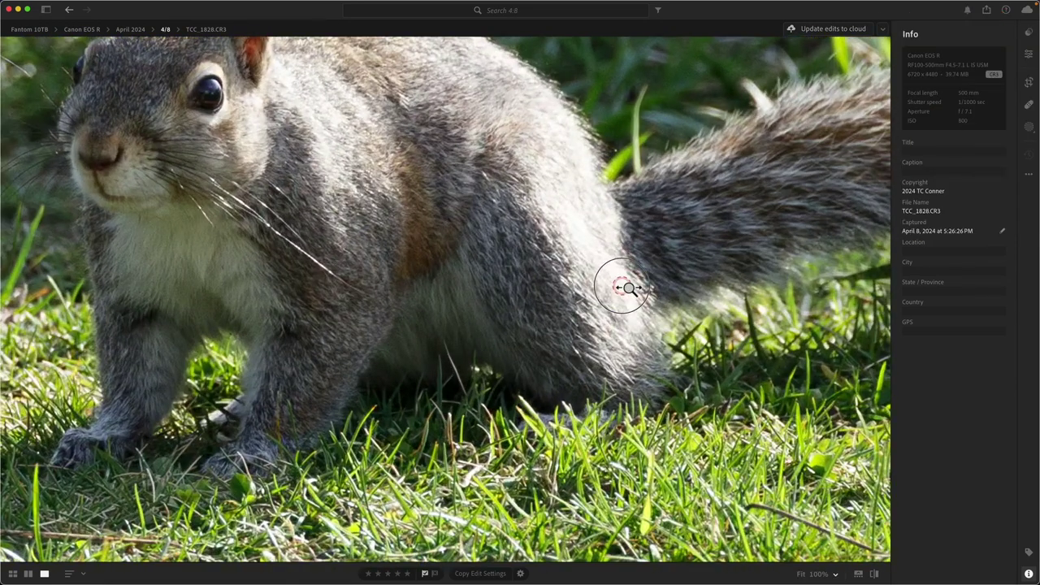
drag(531, 195, 534, 216)
drag(469, 209, 365, 297)
click(249, 262)
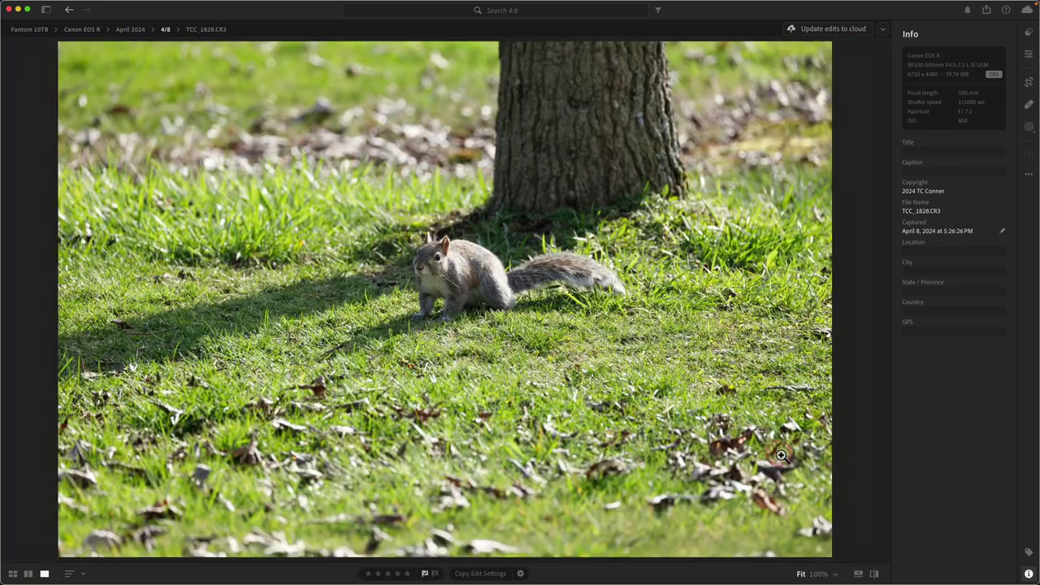
Step: Switch to the Edit panel showing the histogram and Light, Color and Effects groups
mouse_move(922, 392)
mouse_down()
mouse_move(915, 378)
mouse_move(956, 441)
mouse_move(957, 420)
mouse_up()
drag(957, 420, 954, 443)
mouse_move(260, 573)
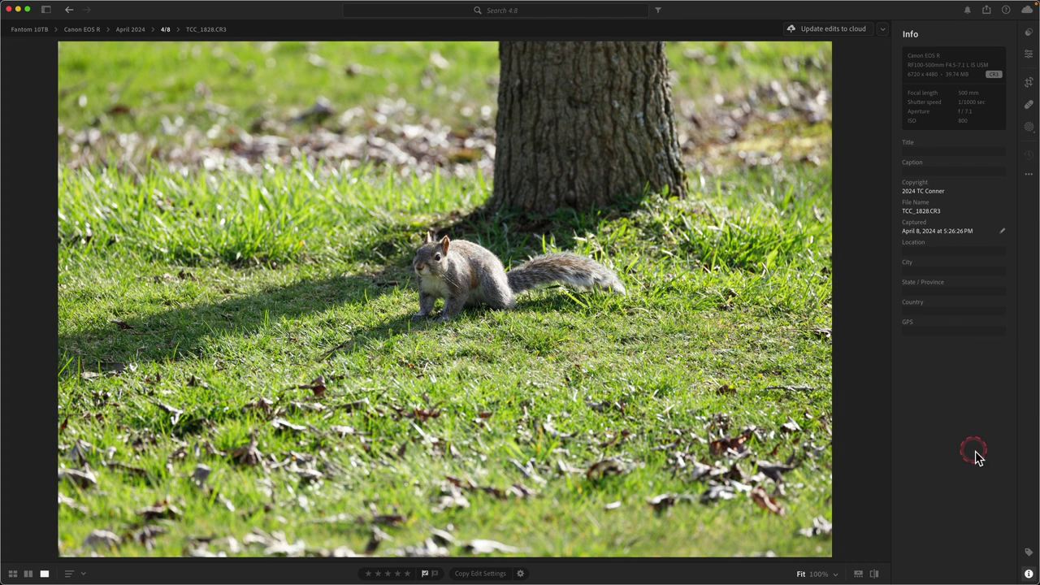
key(e)
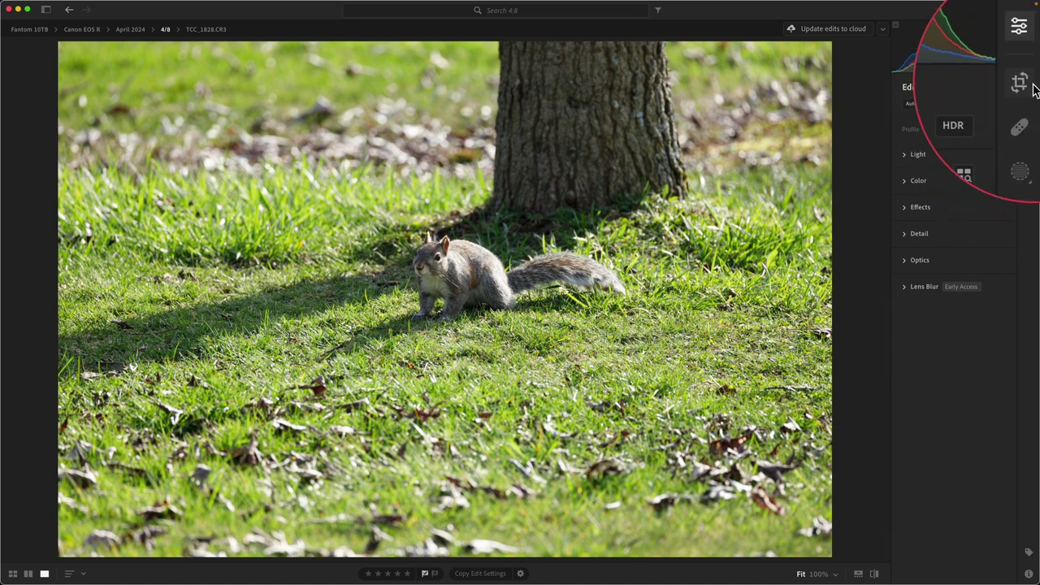
Step: Start cropping the squirrel photo and try showing golden-ratio guides over it
click(1027, 84)
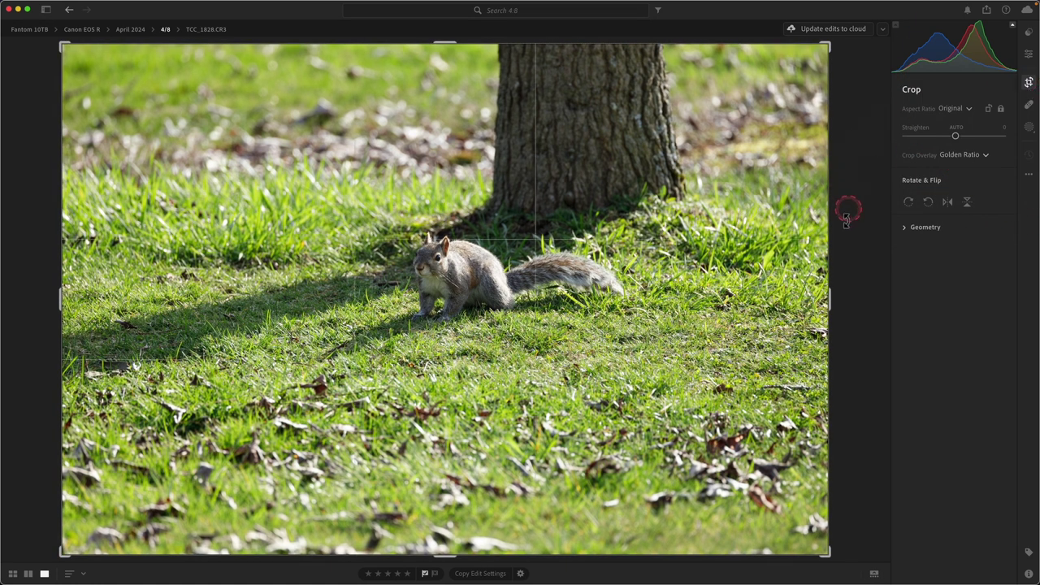
click(396, 334)
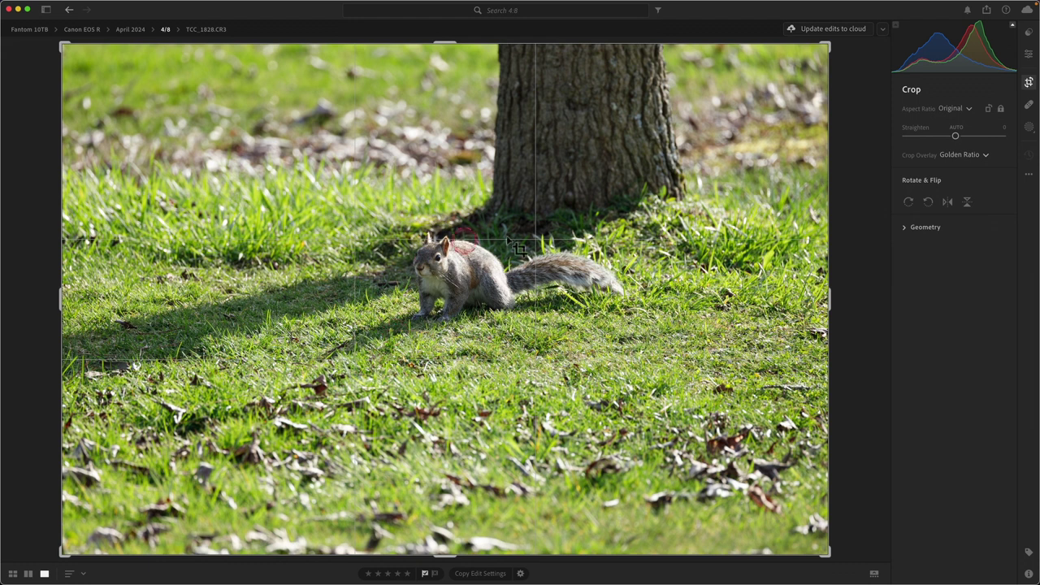
click(910, 363)
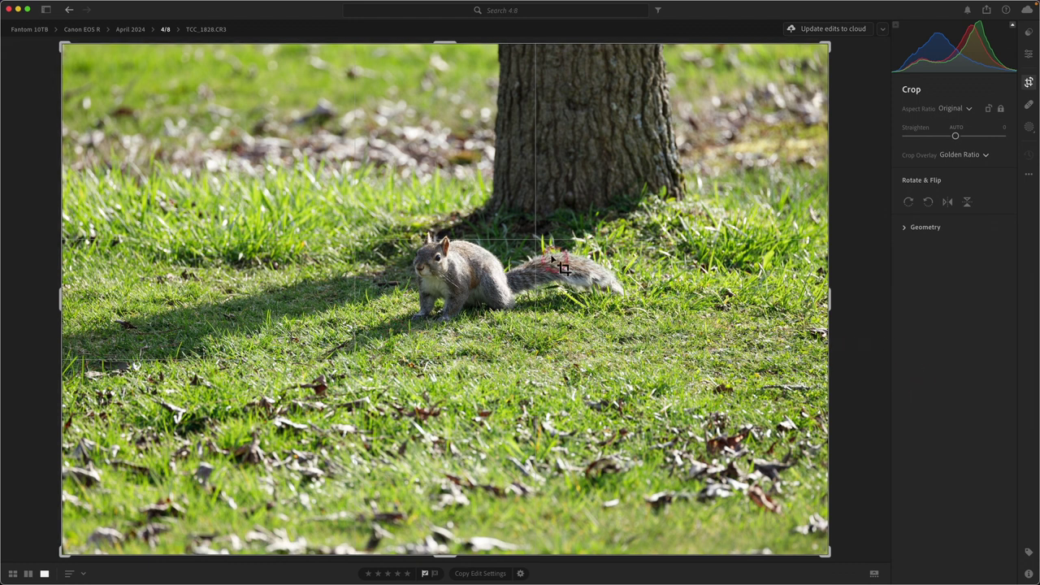
click(520, 148)
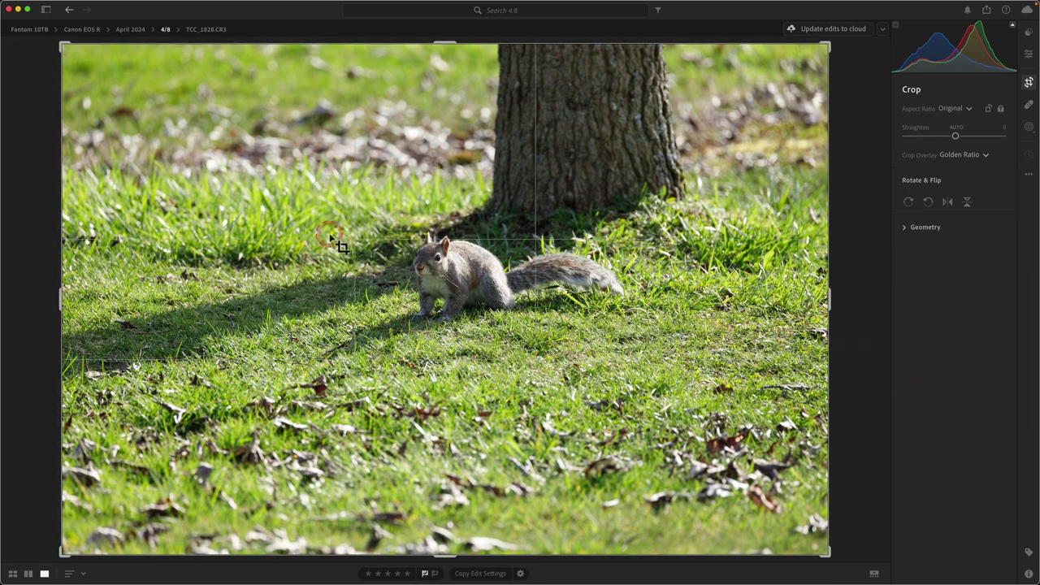
click(551, 145)
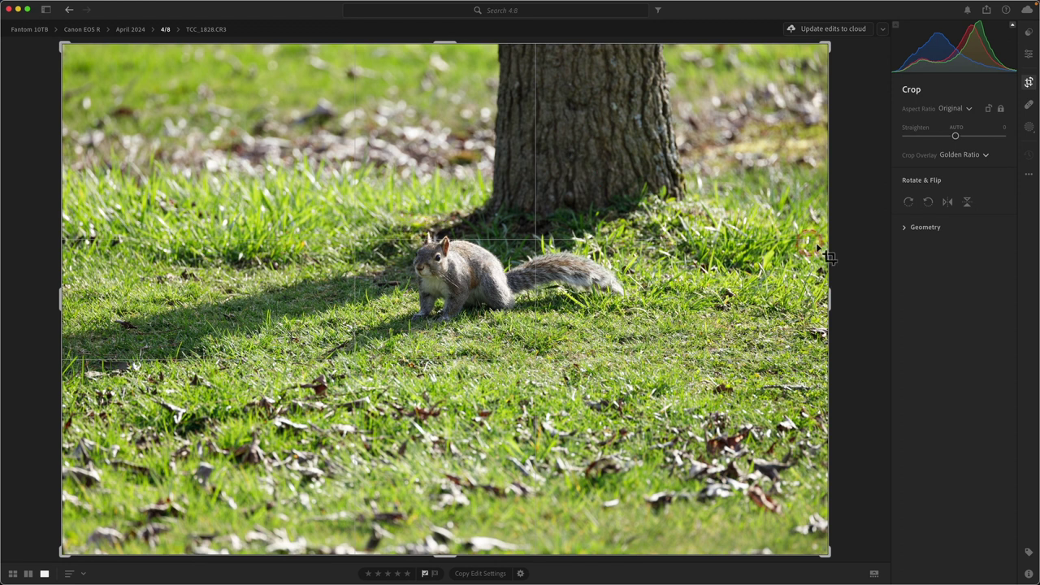
click(429, 276)
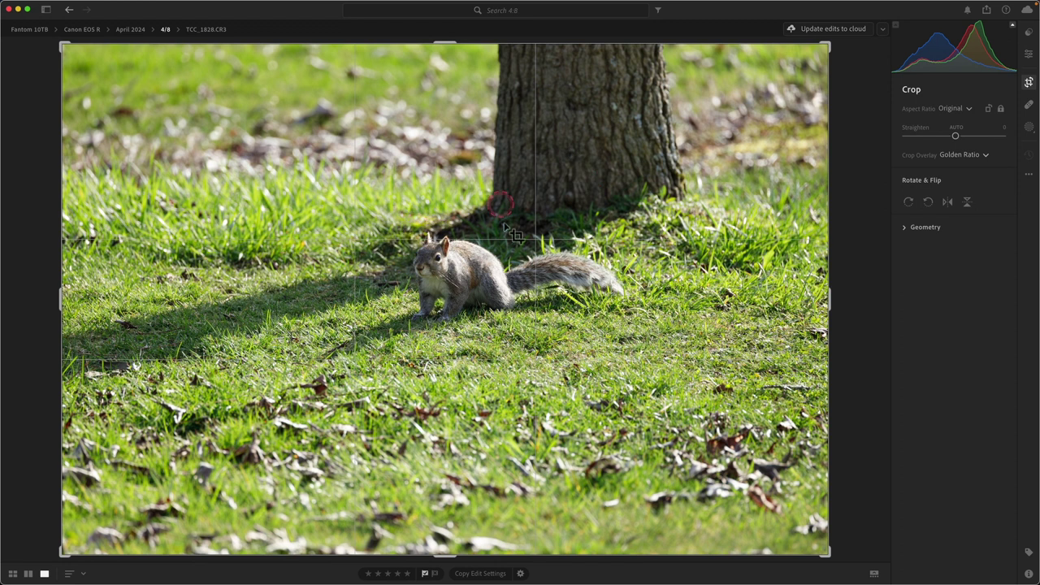
Step: Keep aspect ratio Original and set the crop overlay to Golden Ratio
click(982, 180)
click(924, 109)
click(950, 108)
click(960, 108)
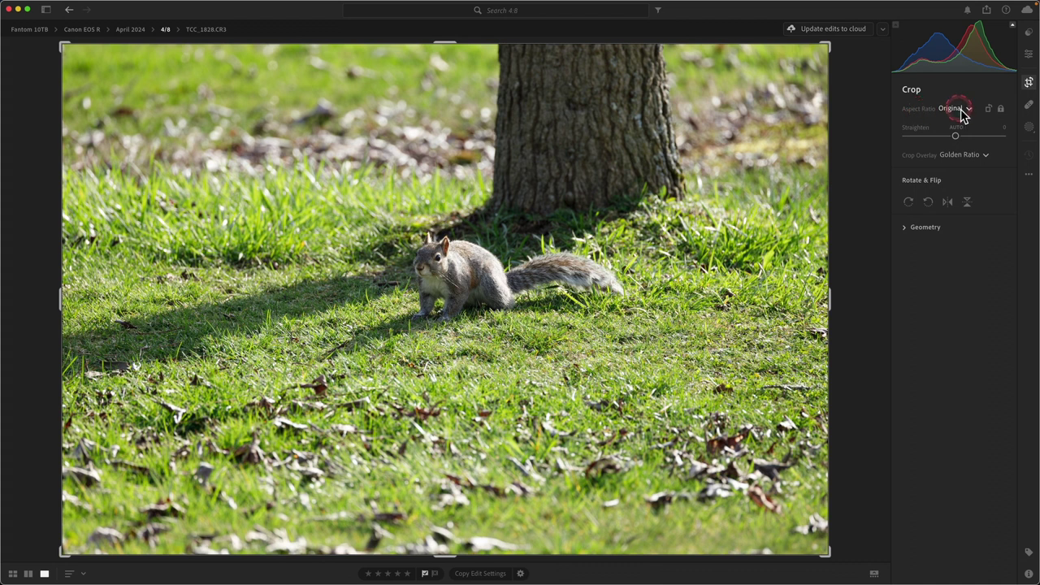
click(984, 157)
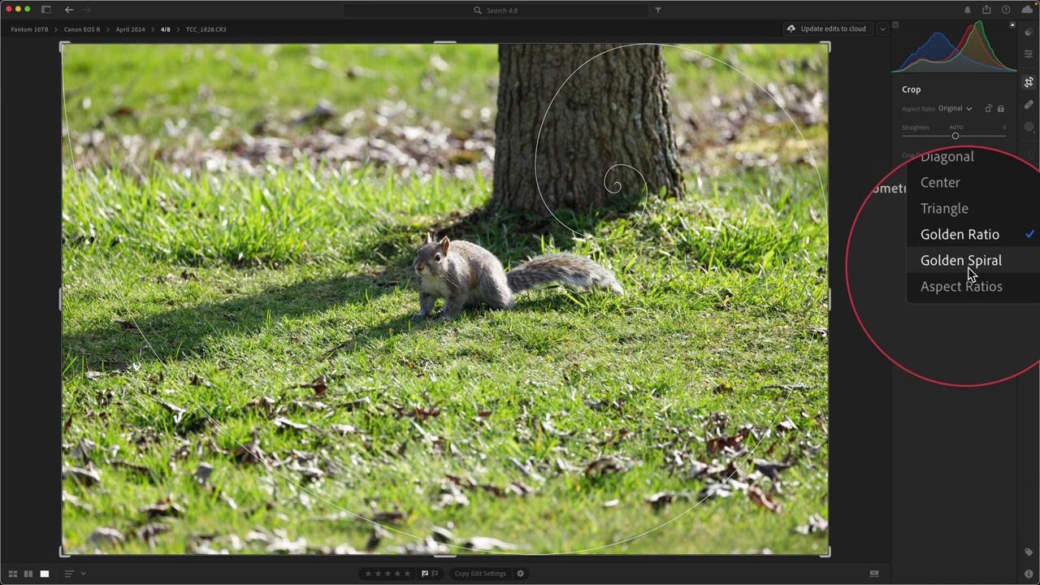
click(954, 257)
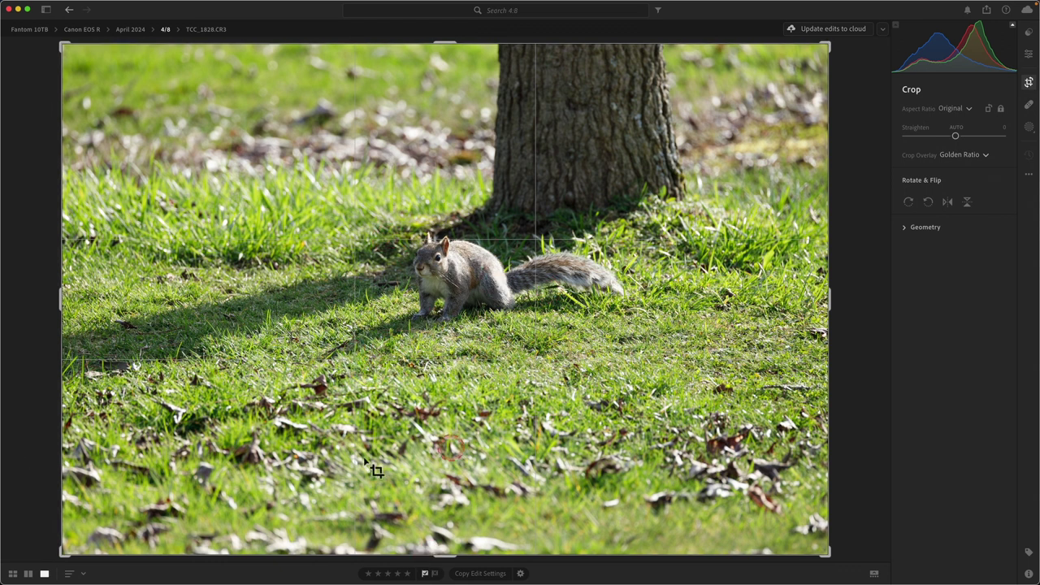
Step: Lock the crop to a 16 x 9 aspect ratio with golden-ratio guides inside
click(968, 110)
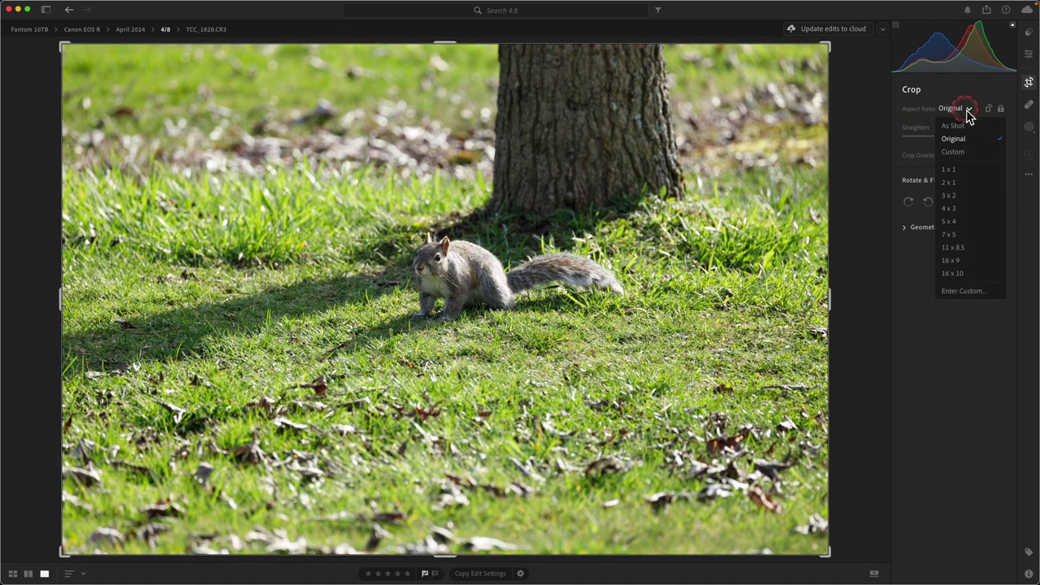
click(967, 262)
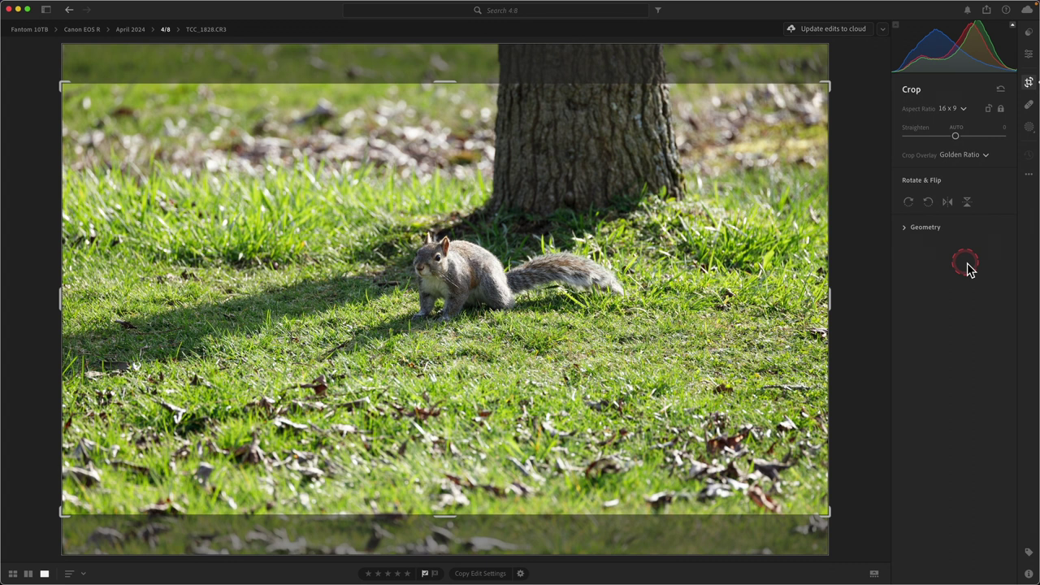
click(488, 354)
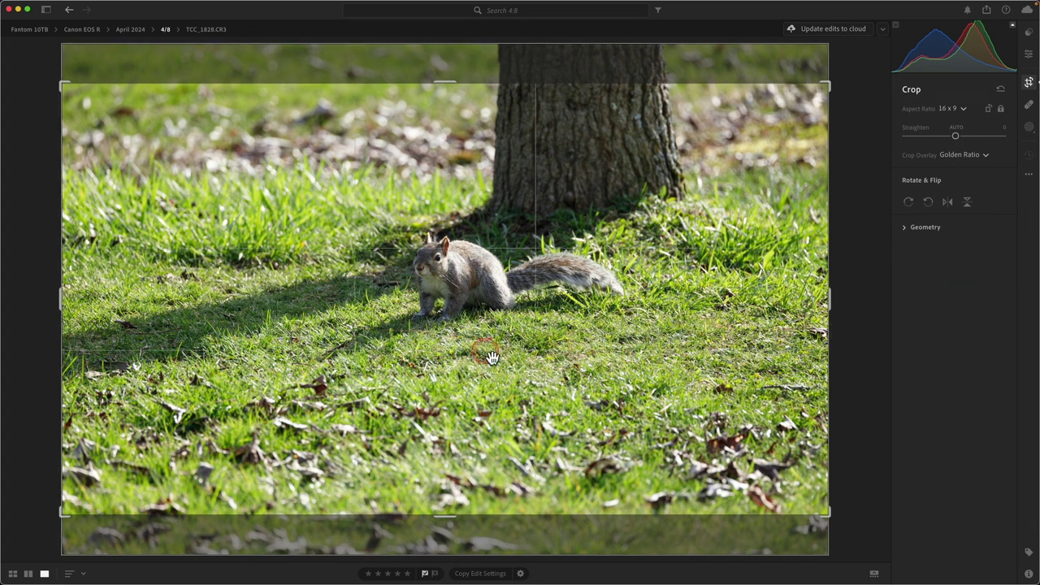
Step: Shrink the 16 x 9 crop around the squirrel and shift the photo right within it
drag(453, 521, 460, 457)
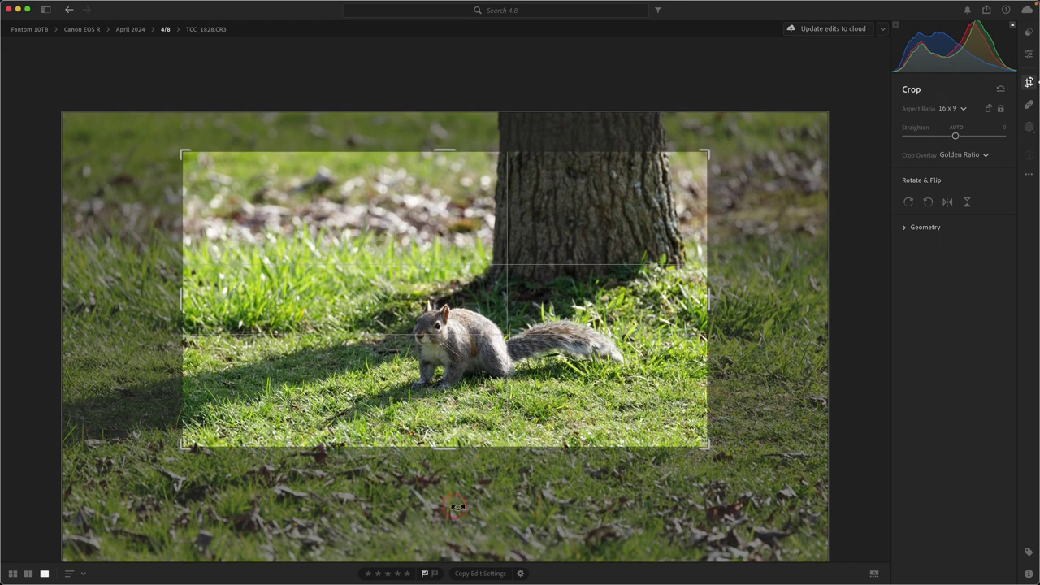
drag(573, 382, 660, 396)
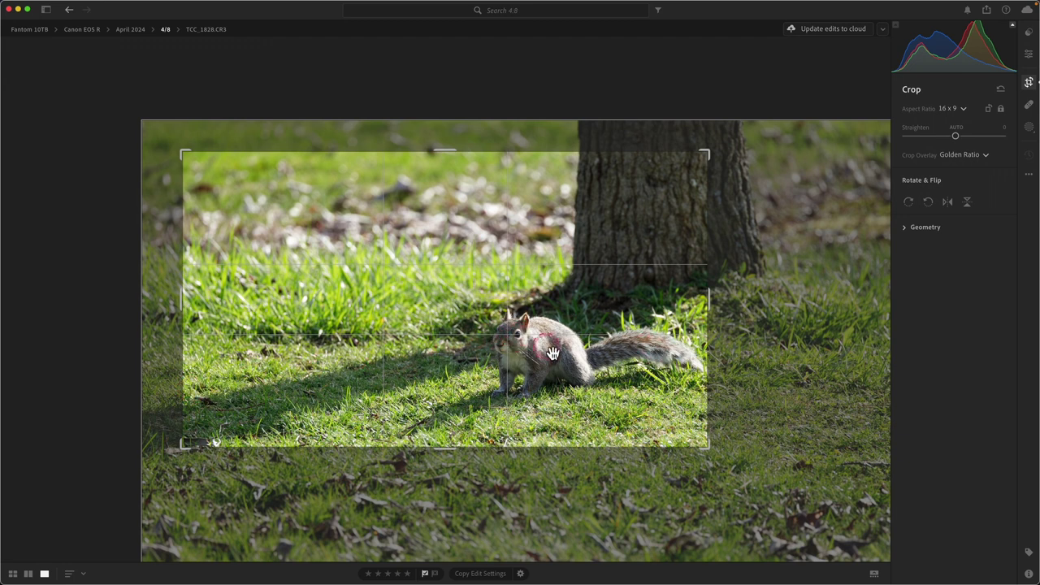
Step: Position the squirrel toward the crop's left-centre and commit the 16 x 9 crop
drag(641, 406, 391, 375)
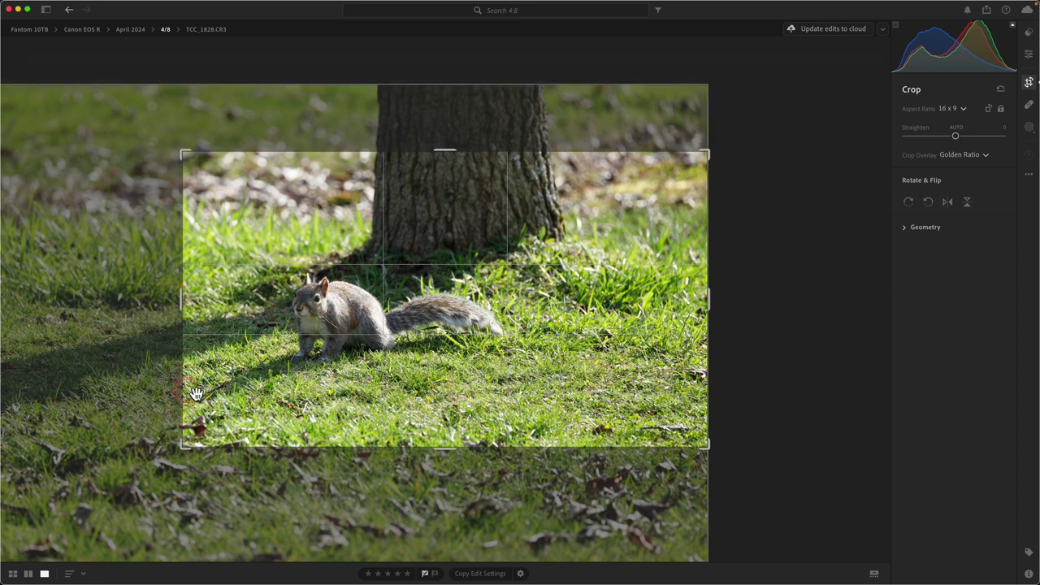
drag(504, 355, 572, 356)
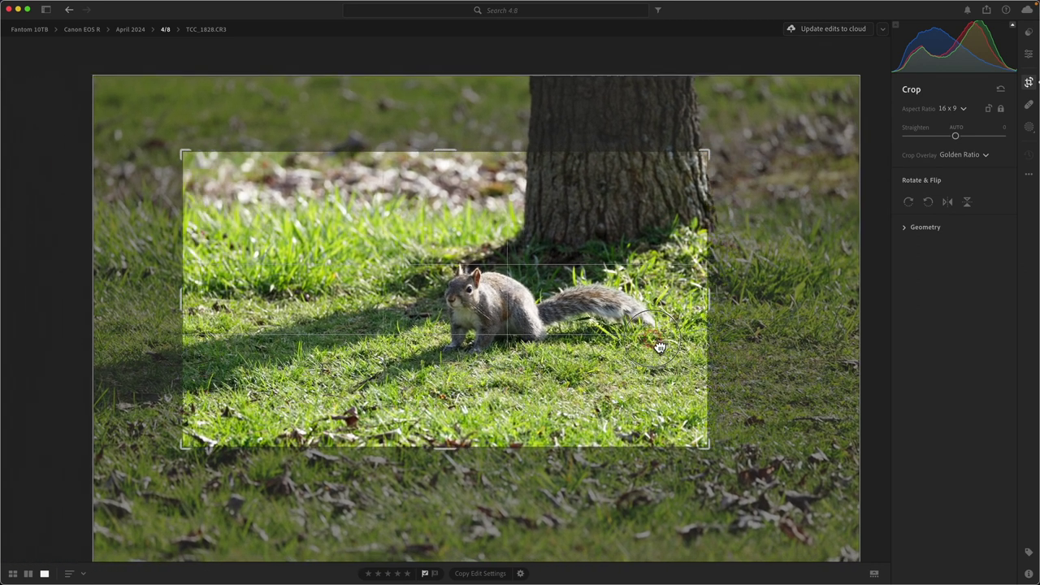
drag(671, 347, 705, 318)
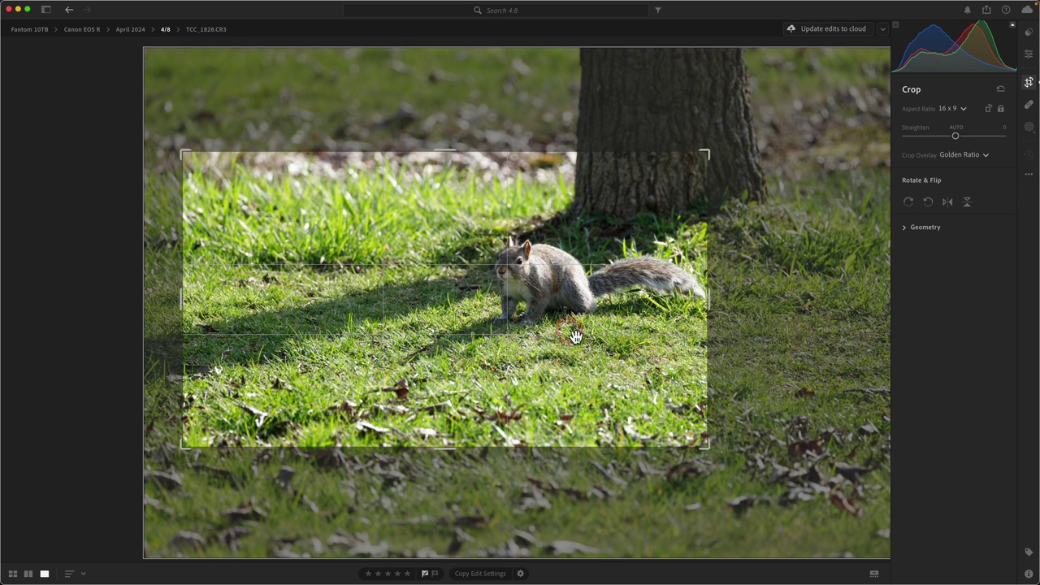
drag(614, 375, 612, 443)
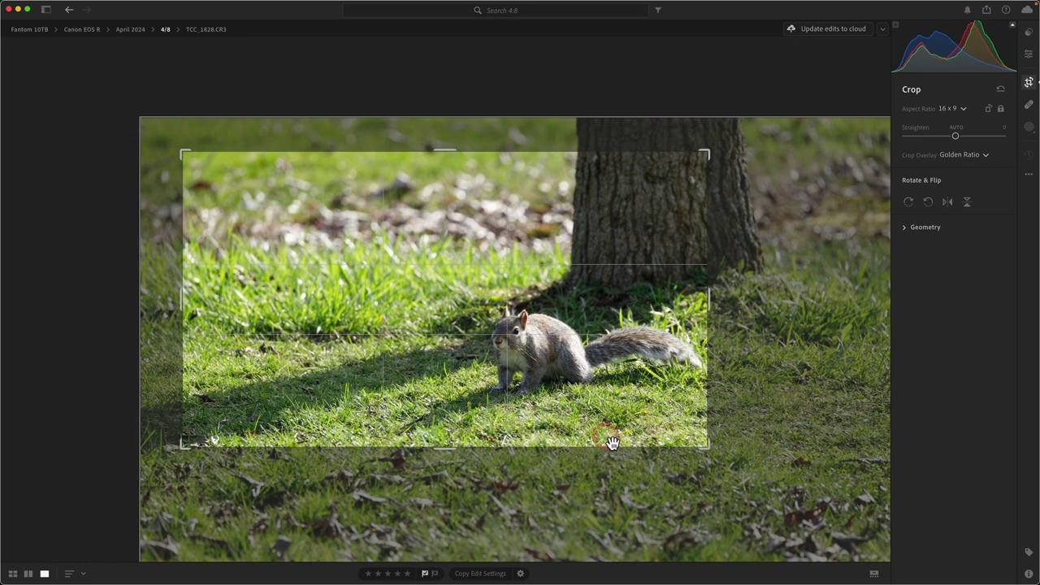
click(525, 359)
mouse_move(578, 386)
mouse_down()
mouse_move(581, 403)
mouse_move(585, 317)
mouse_move(593, 361)
mouse_move(576, 395)
mouse_move(586, 394)
mouse_up()
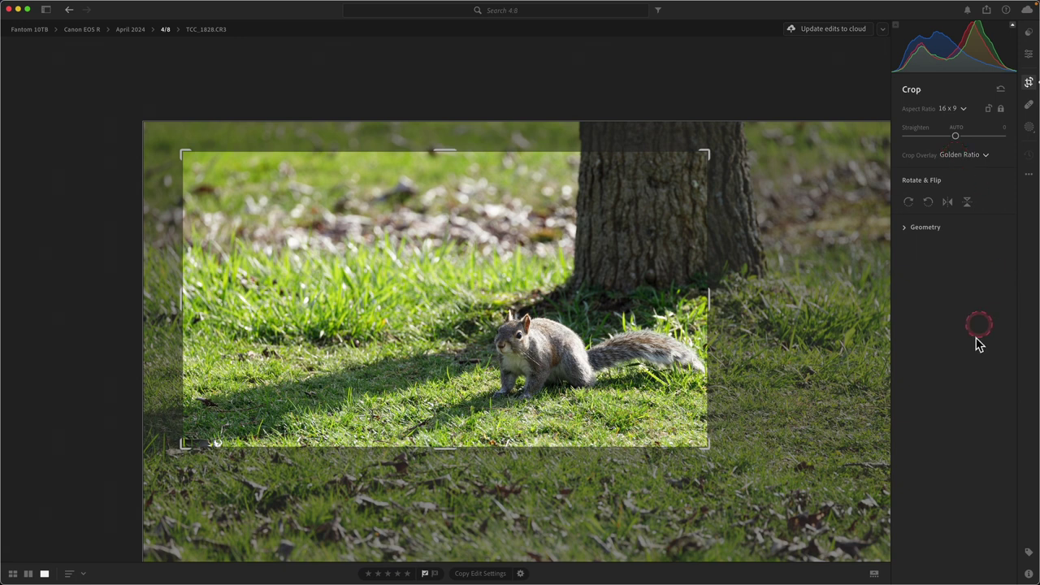
key(e)
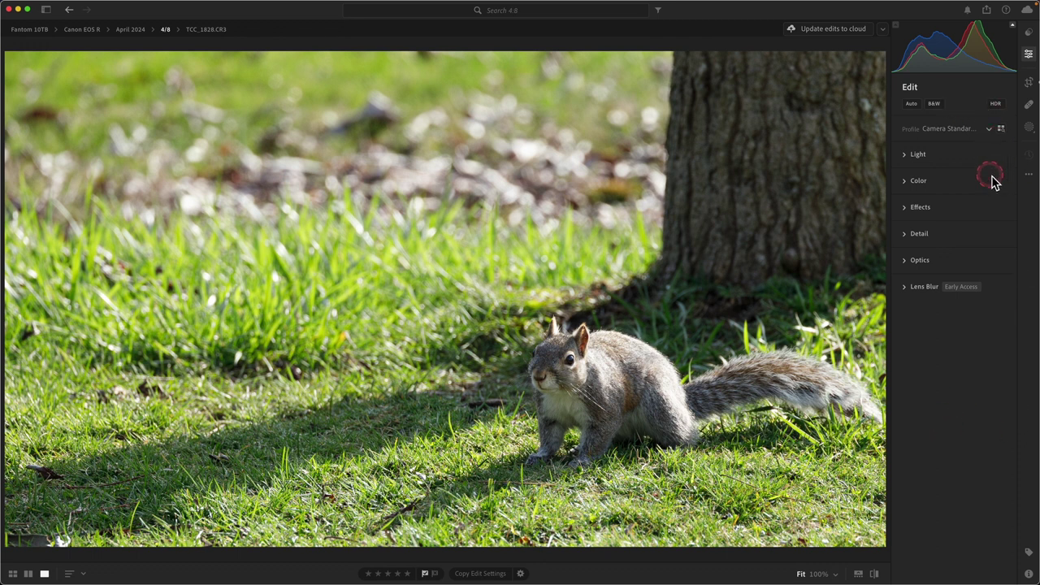
Step: Reopen Crop & Rotate to review the 16 x 9 framing, straighten angle -0.03
click(1029, 82)
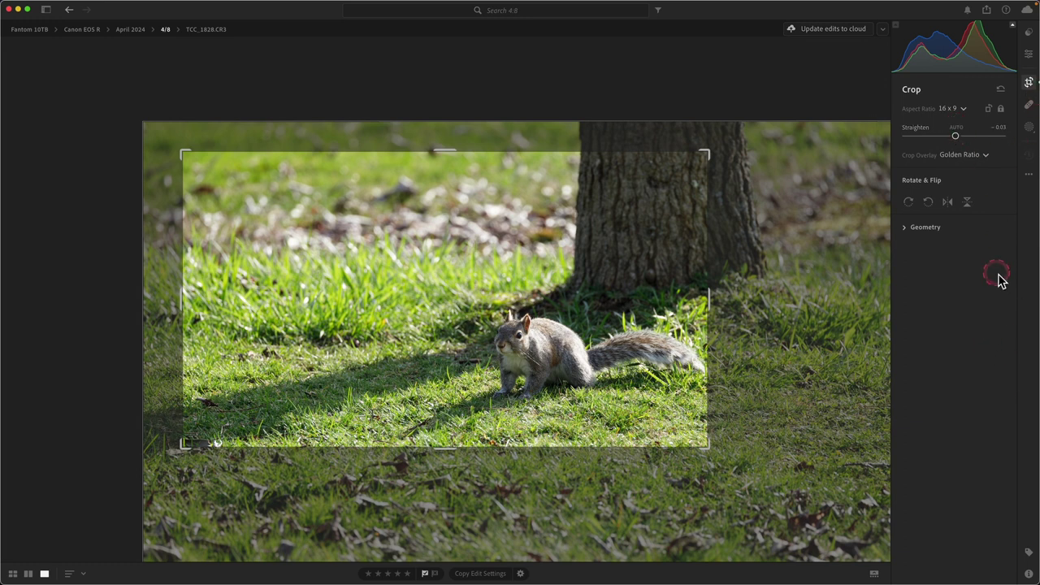
Step: Finish cropping and return to the Edit panel's adjustments
key(e)
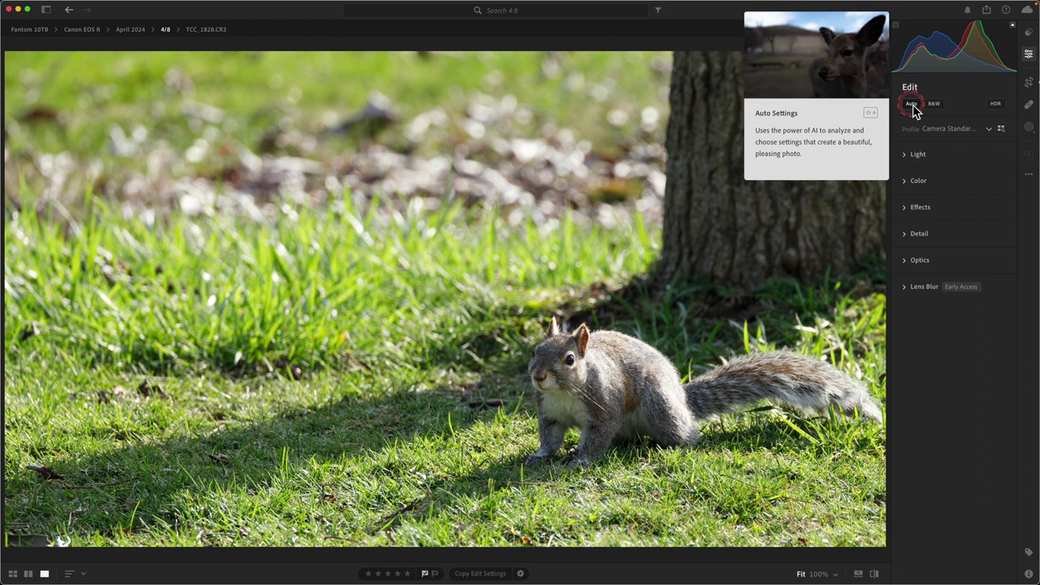
Step: Apply Auto settings and expand Light: Exposure -0.60, Highlights -55, Shadows +58, Blacks -25
click(913, 105)
click(913, 105)
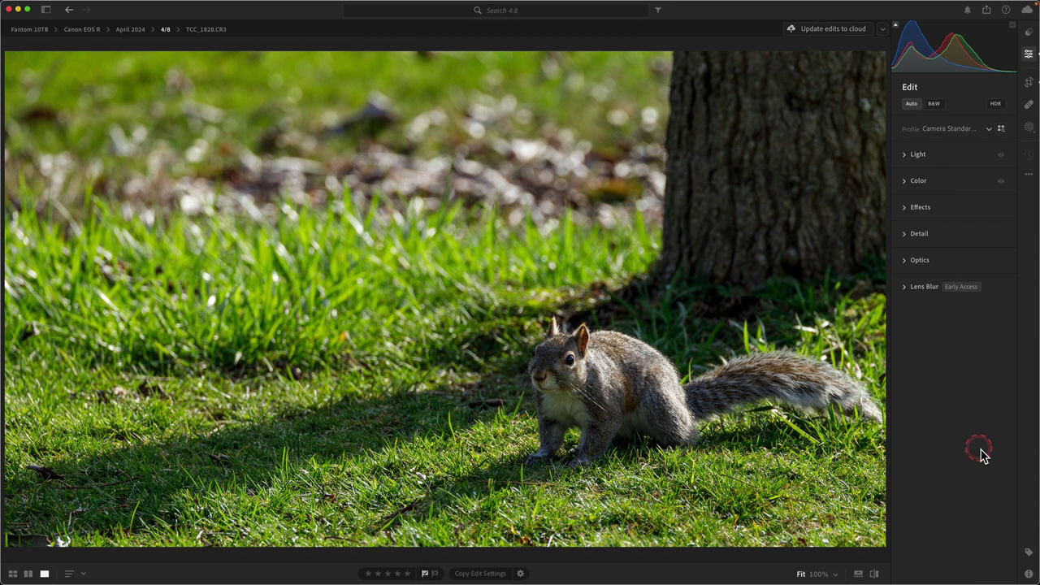
click(908, 157)
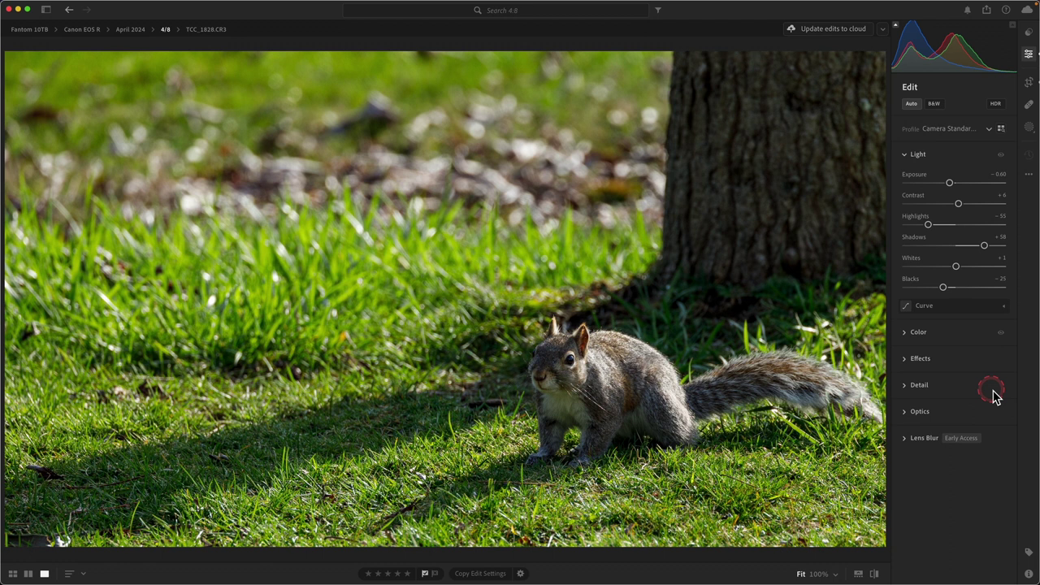
key(super+z)
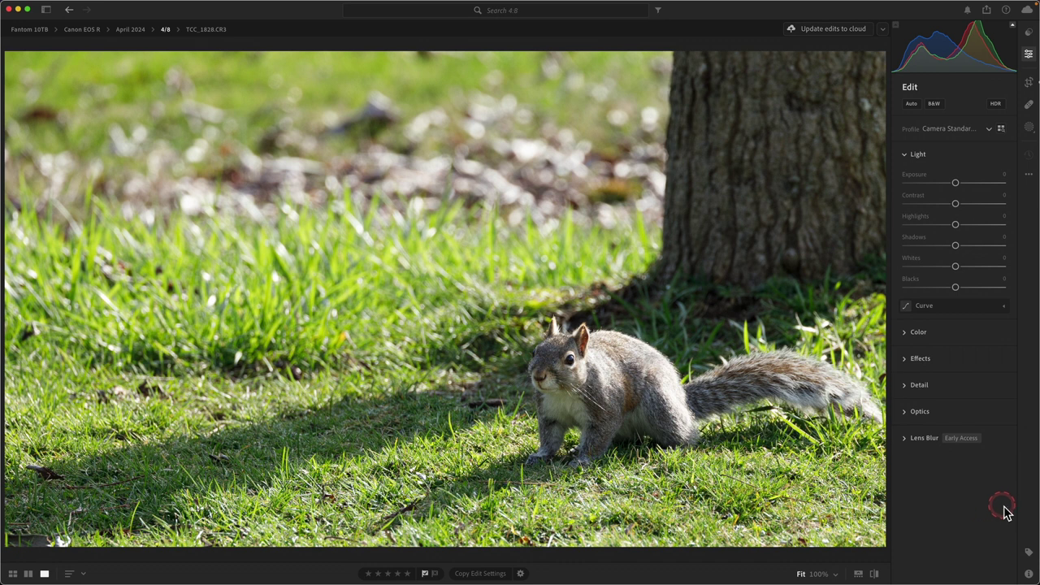
click(1029, 574)
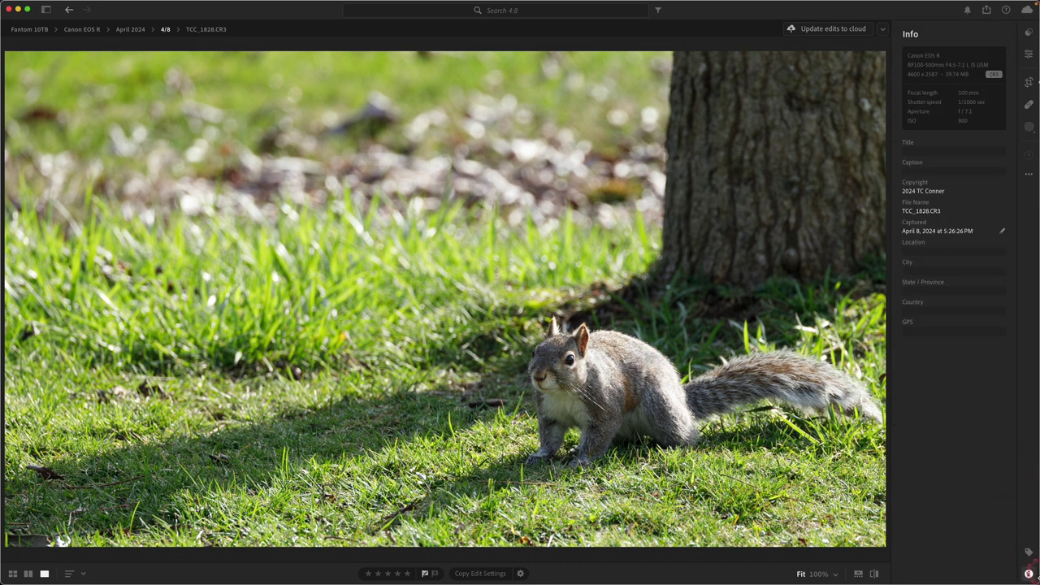
mouse_move(1030, 578)
click(898, 451)
click(1029, 53)
click(912, 104)
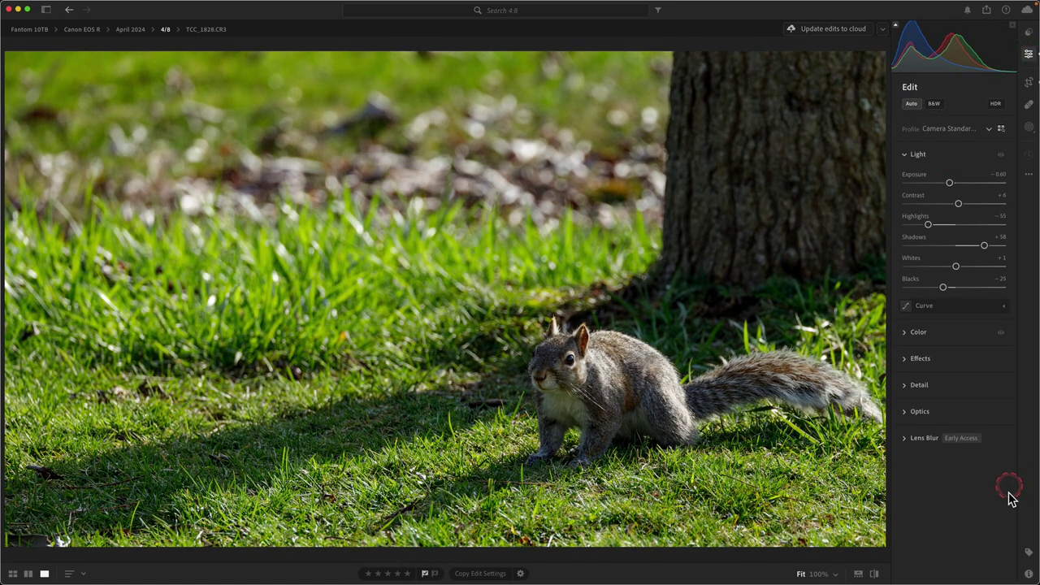
click(1029, 573)
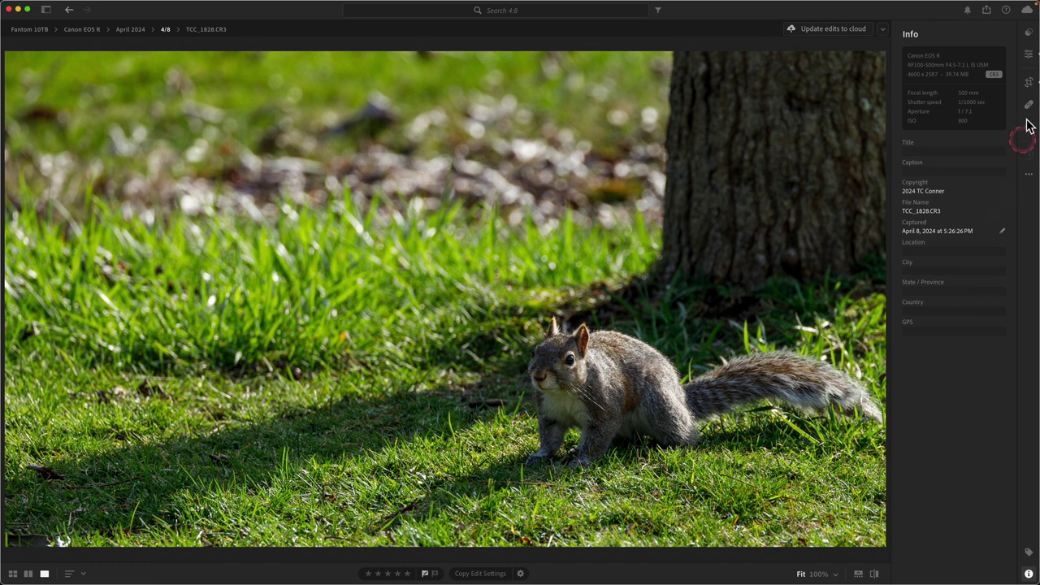
click(1028, 174)
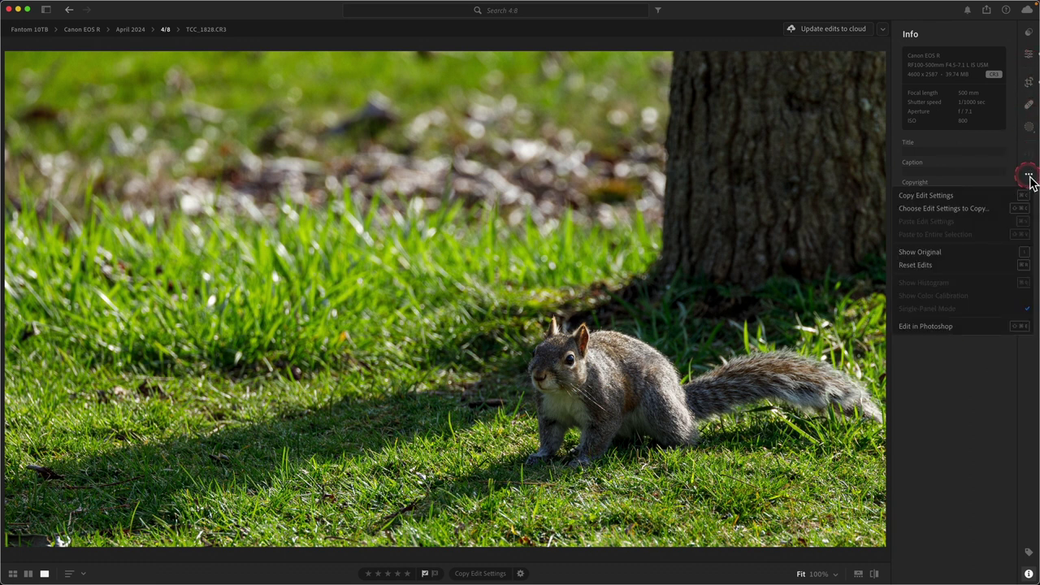
click(919, 265)
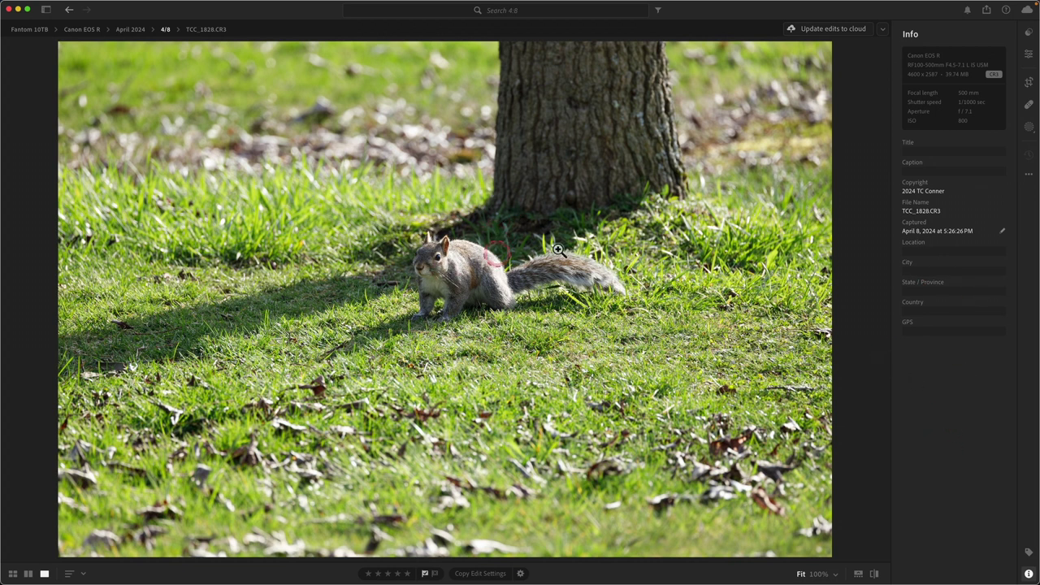
key(super+z)
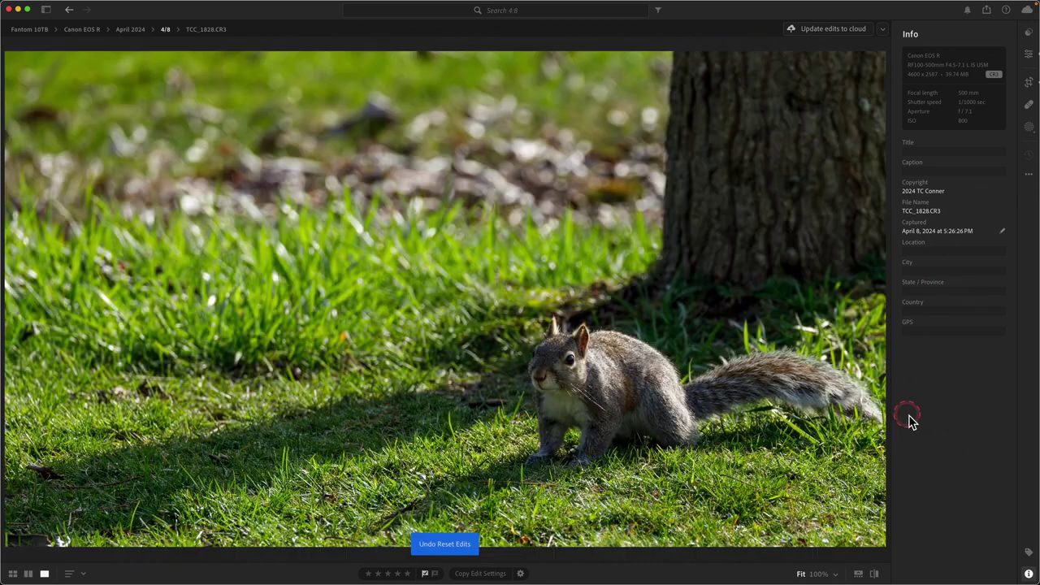
click(1029, 55)
click(938, 286)
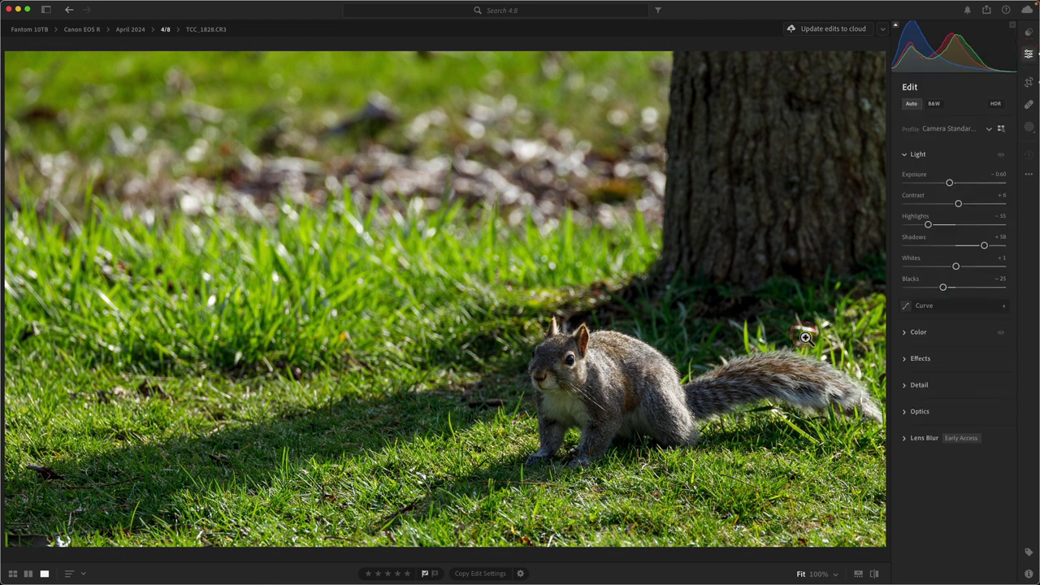
click(942, 364)
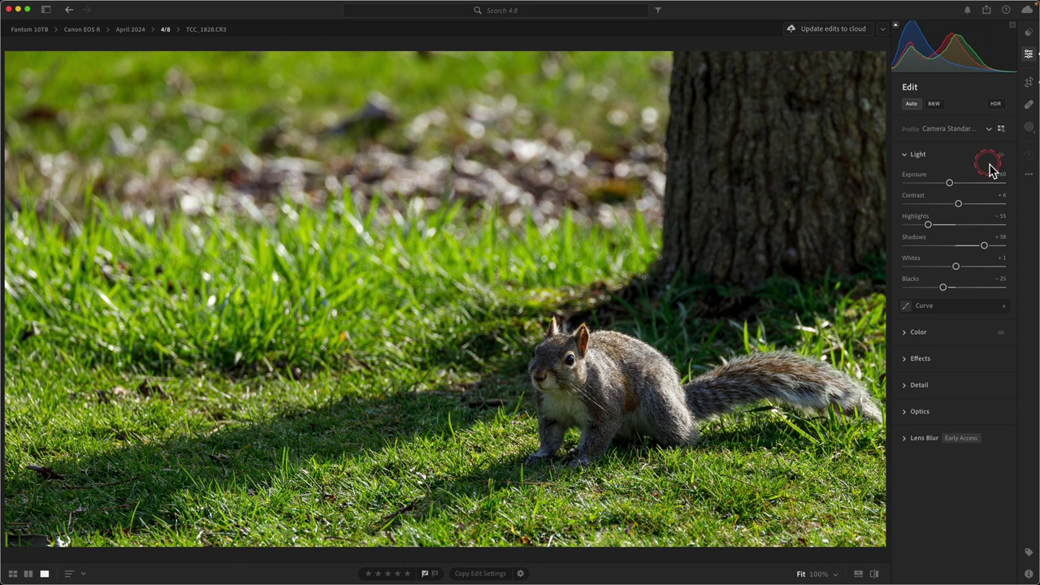
Step: Create Mask 1 as a Select Subject mask covering the whole squirrel
click(1029, 128)
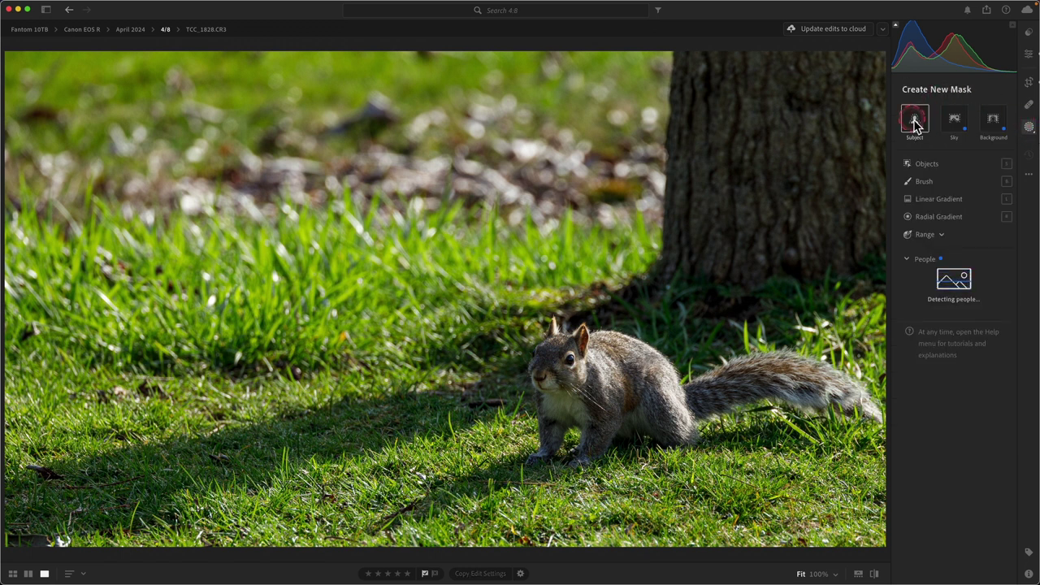
mouse_move(916, 122)
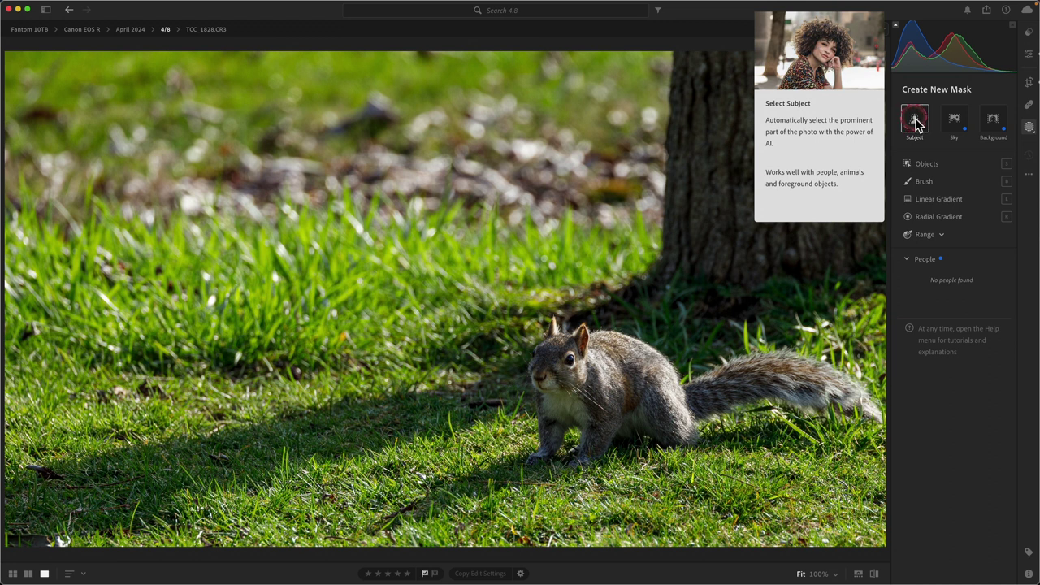
click(915, 120)
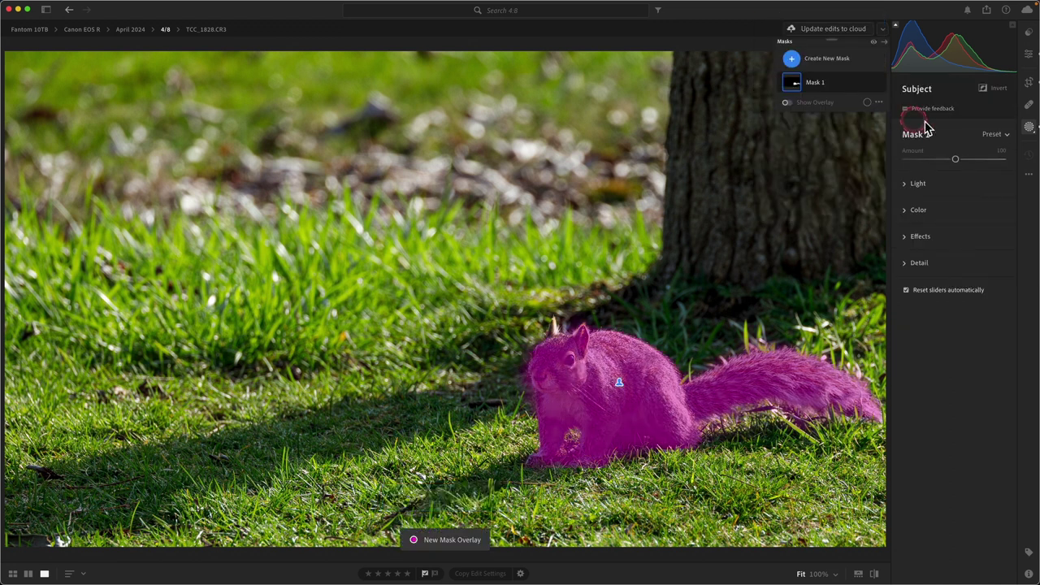
click(958, 445)
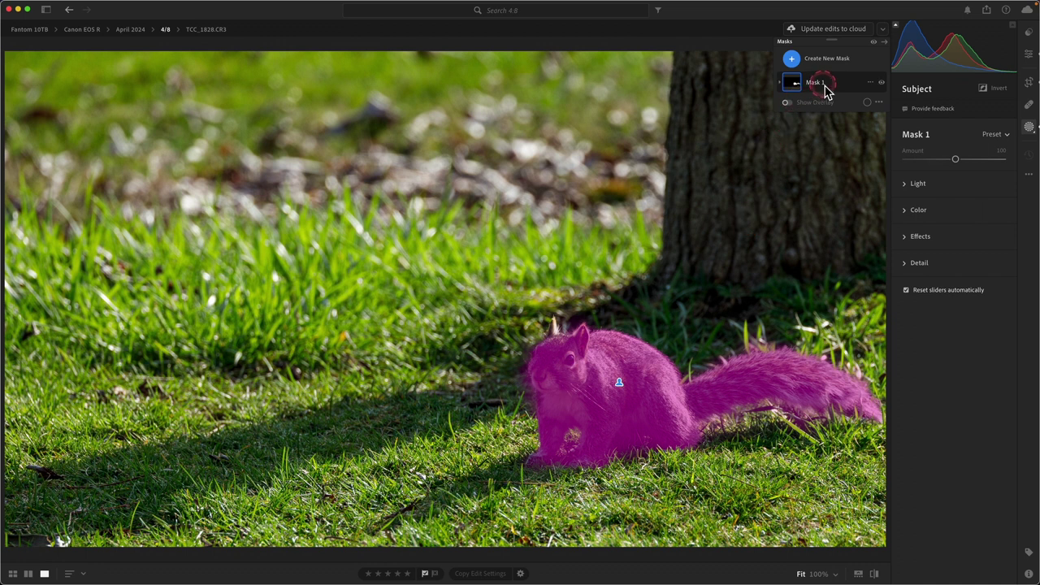
Step: Zoom to 100% on the squirrel's body and lower body to check the mask edges
click(729, 232)
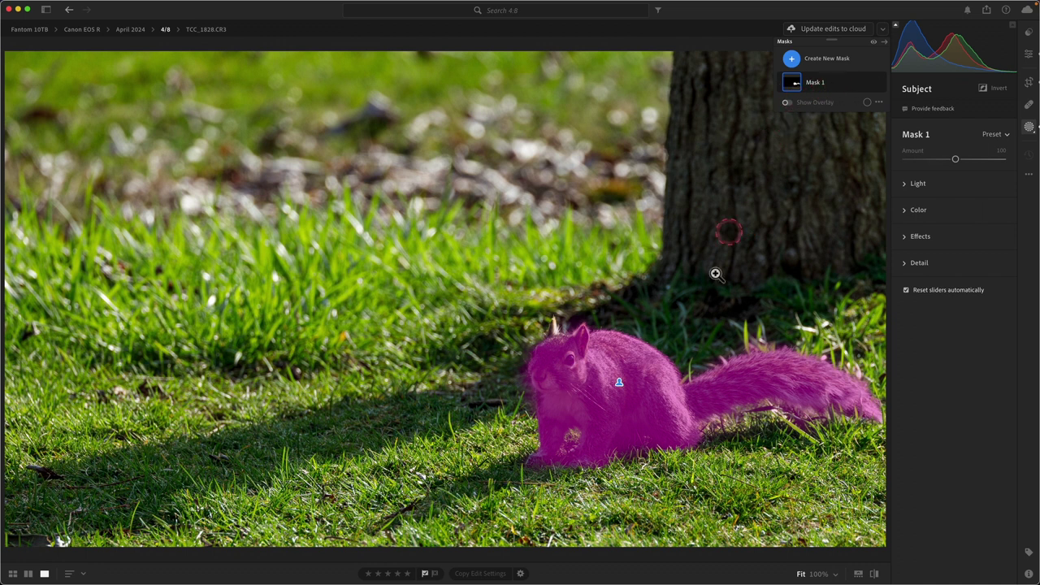
click(568, 432)
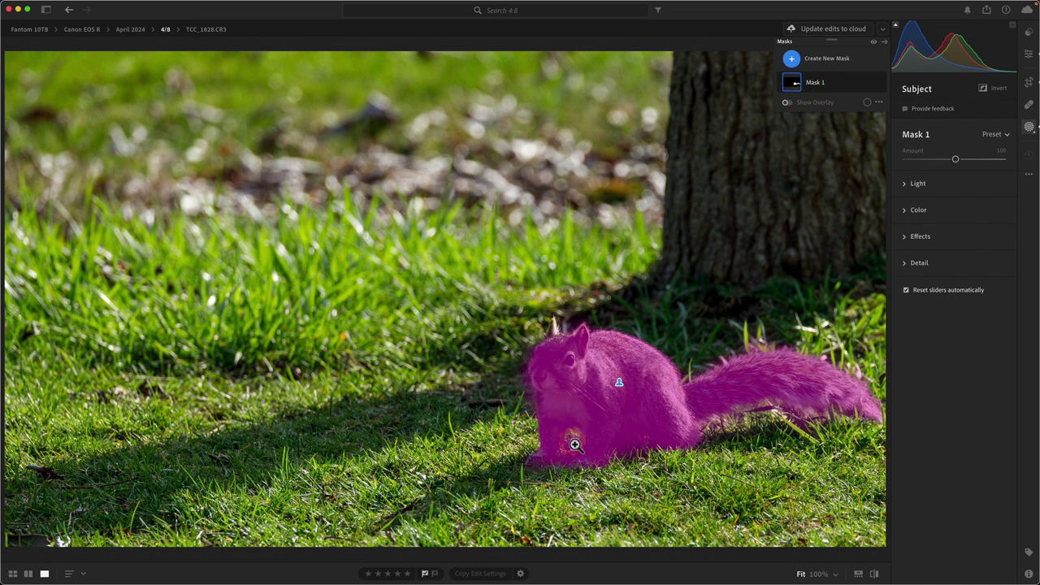
click(576, 444)
click(697, 394)
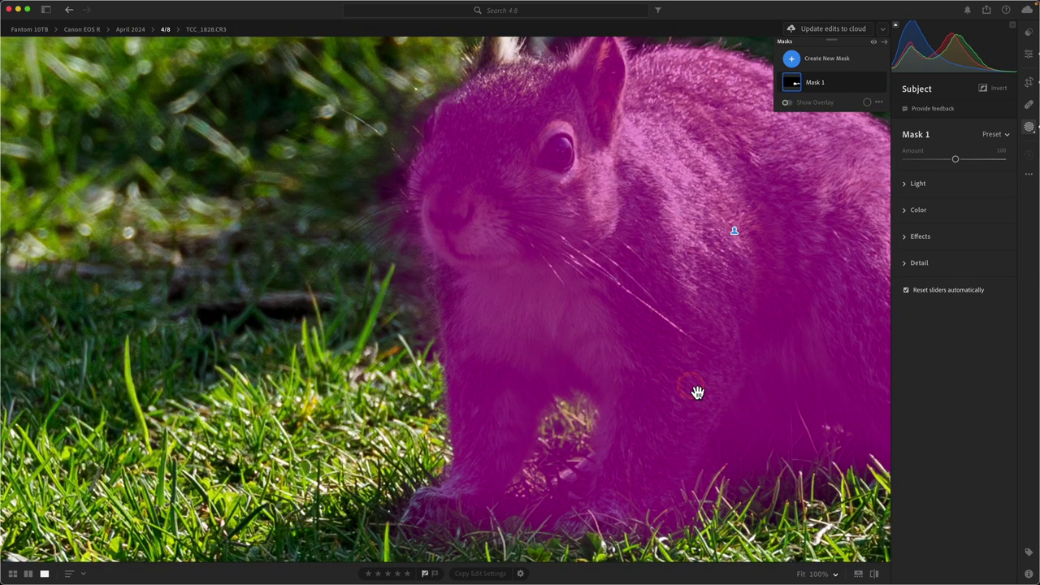
scroll(697, 393, right, 5)
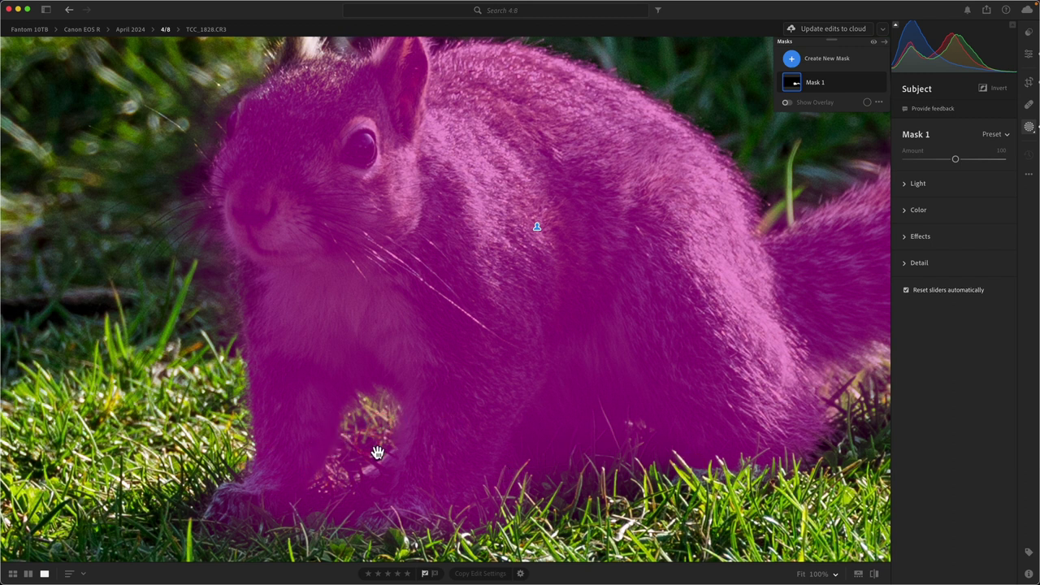
Step: Hide and reshow the Mask 1 overlay, then open and close its options menu
click(999, 451)
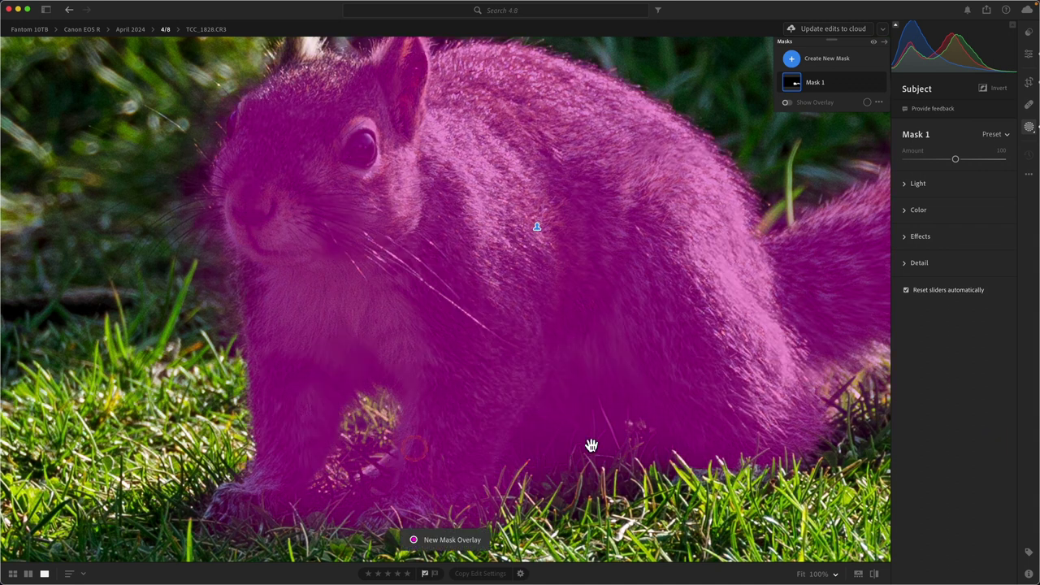
click(999, 240)
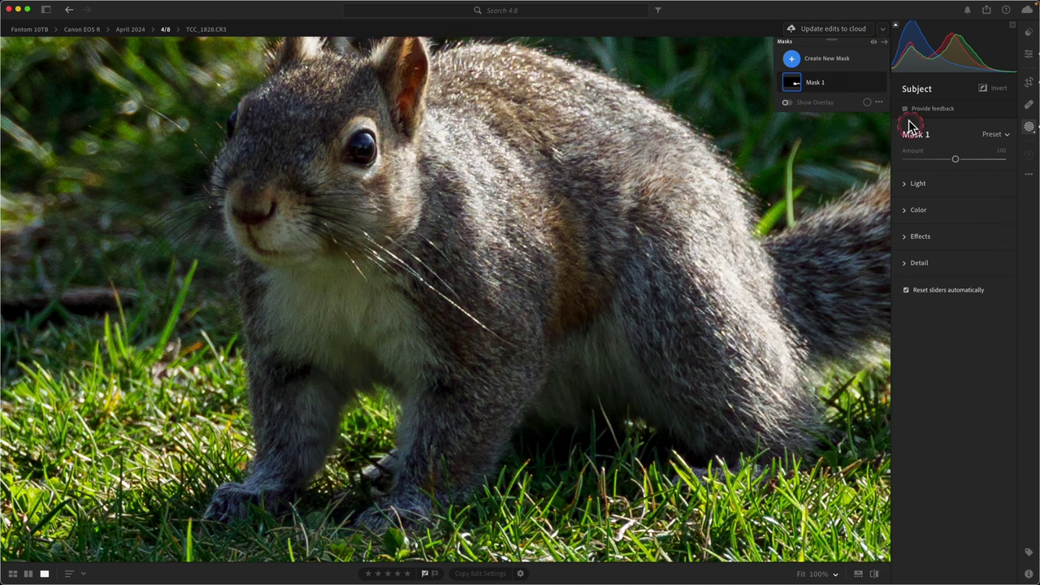
click(847, 88)
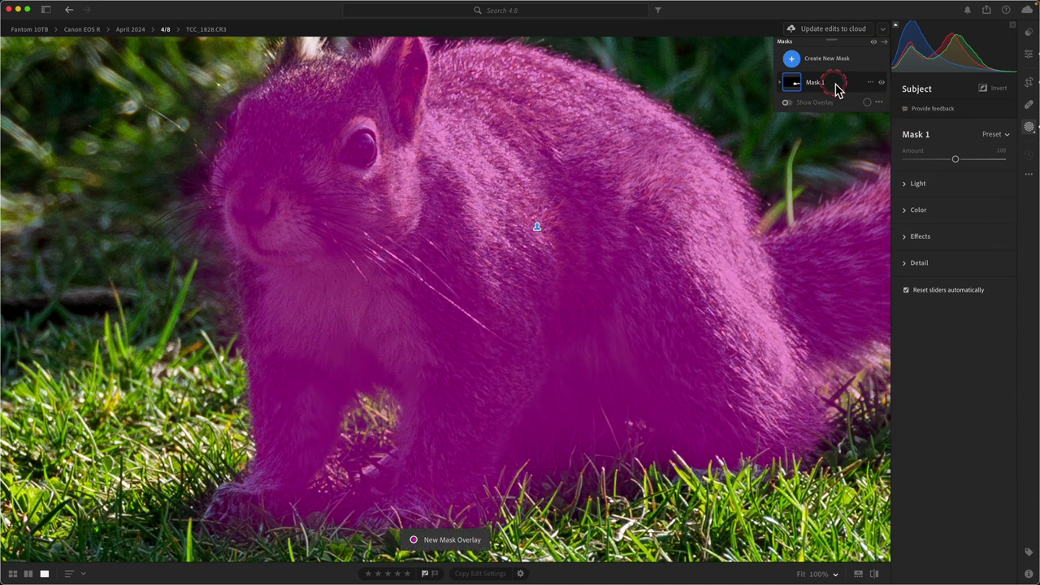
click(875, 83)
click(872, 85)
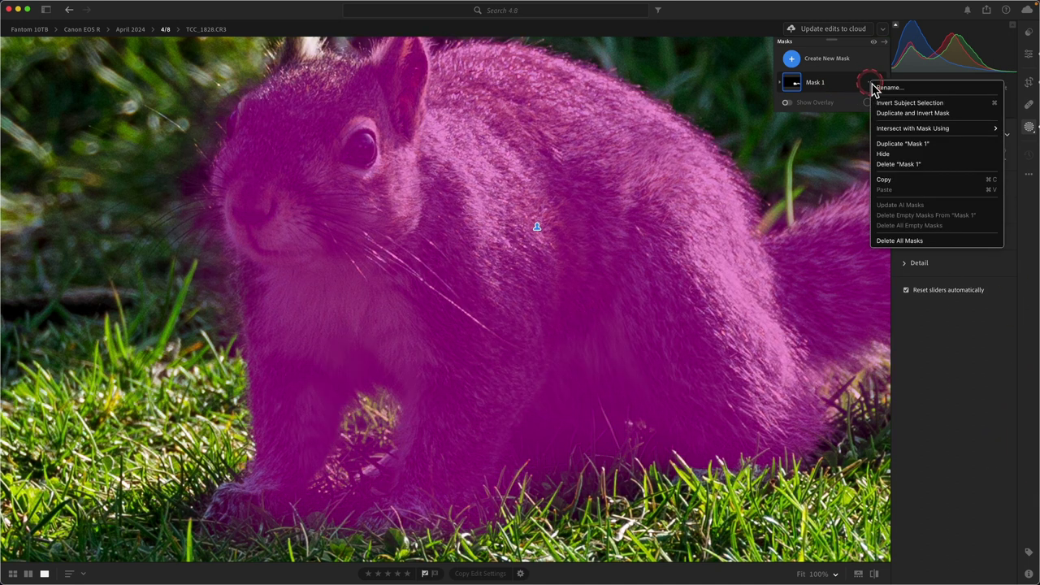
click(816, 85)
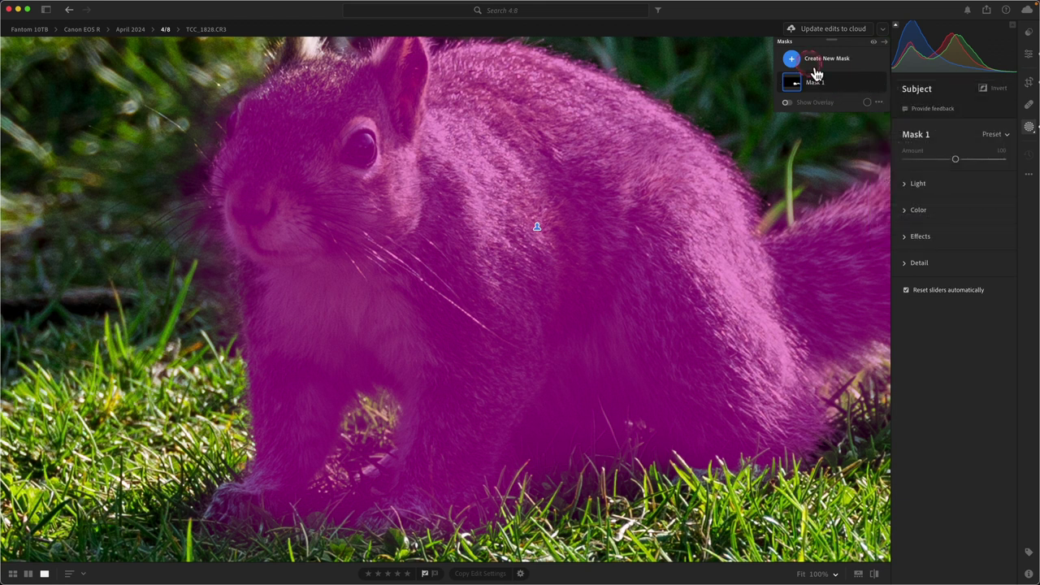
Step: Subtract a brush stroke from Mask 1 over the grass between the squirrel's front legs
click(837, 85)
click(826, 82)
click(881, 83)
click(822, 85)
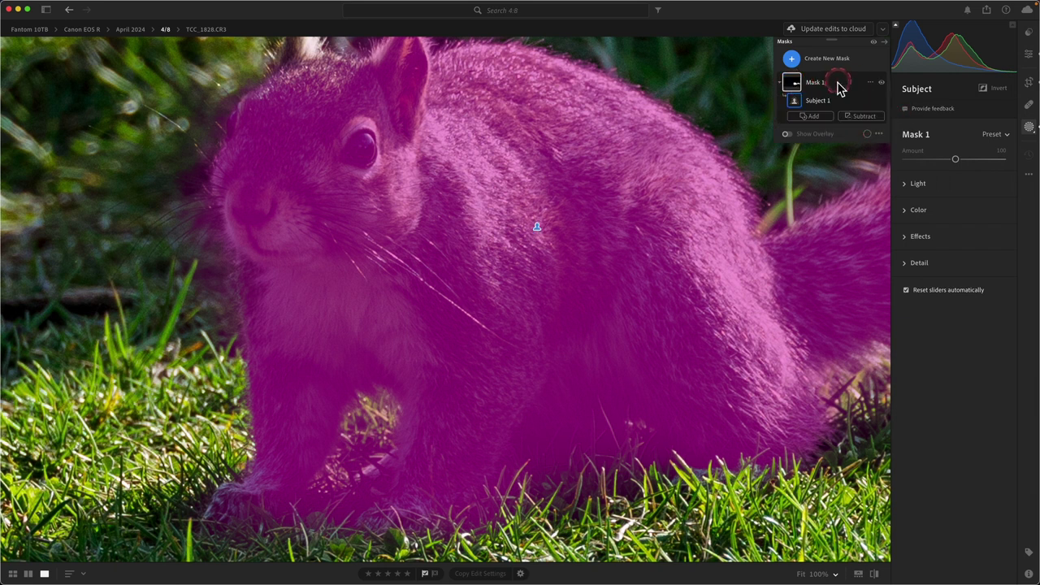
click(863, 118)
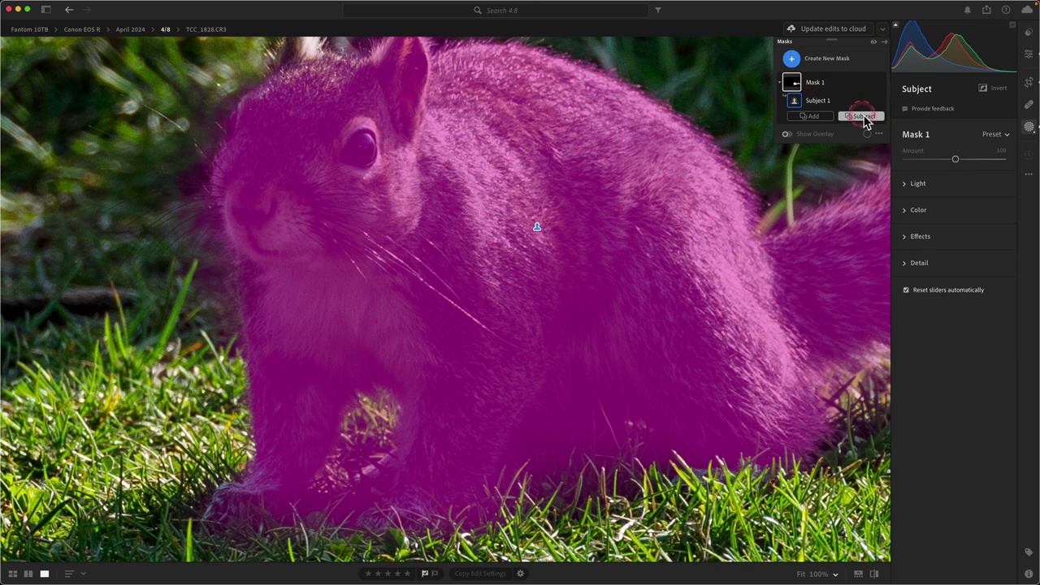
click(871, 219)
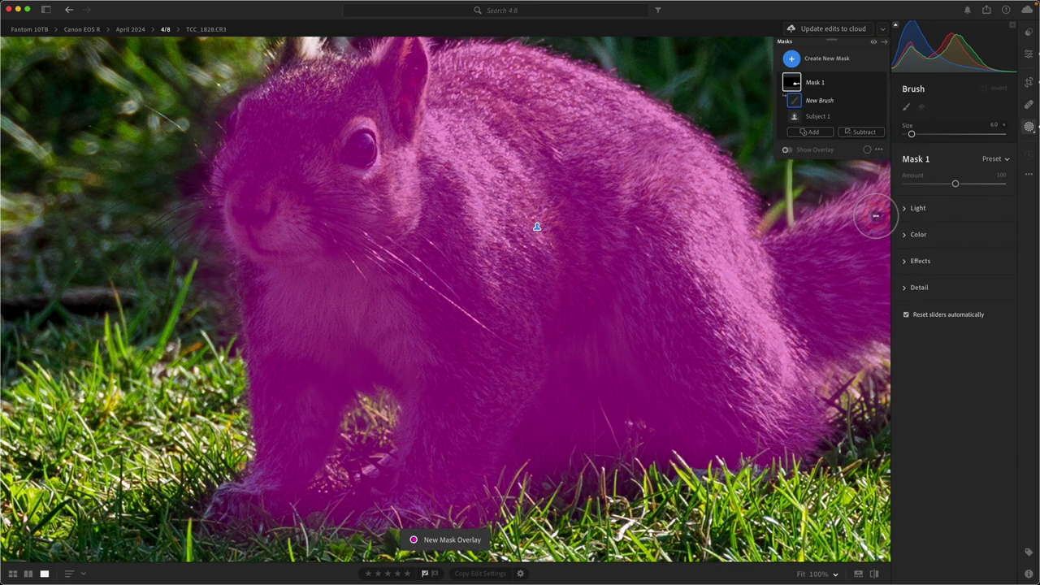
click(987, 408)
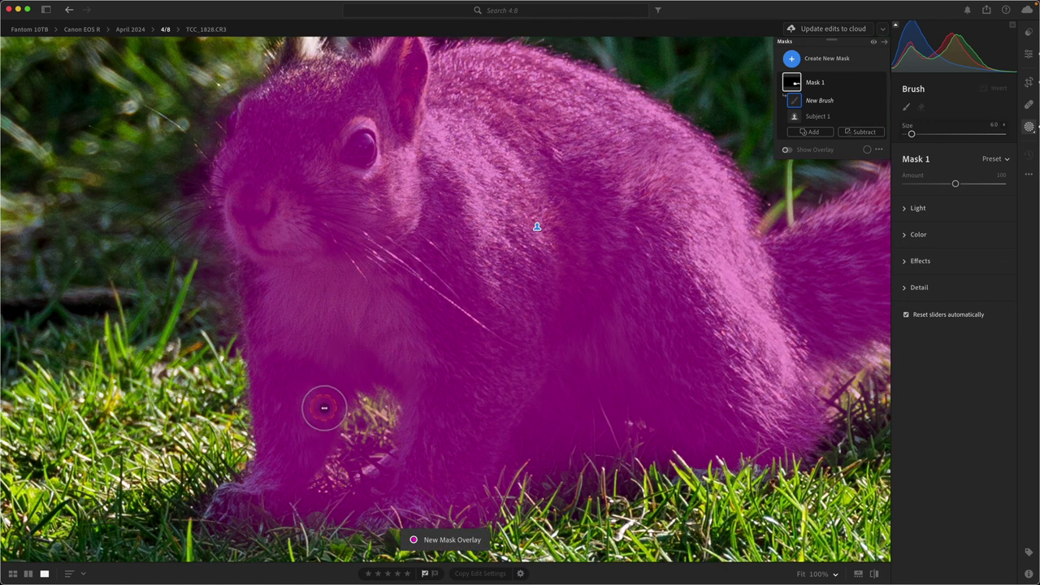
mouse_move(320, 406)
mouse_down()
mouse_move(349, 439)
mouse_move(367, 411)
mouse_move(325, 480)
mouse_move(346, 476)
mouse_move(397, 416)
mouse_move(365, 462)
mouse_move(376, 457)
mouse_move(408, 419)
mouse_move(398, 430)
mouse_move(389, 410)
mouse_up()
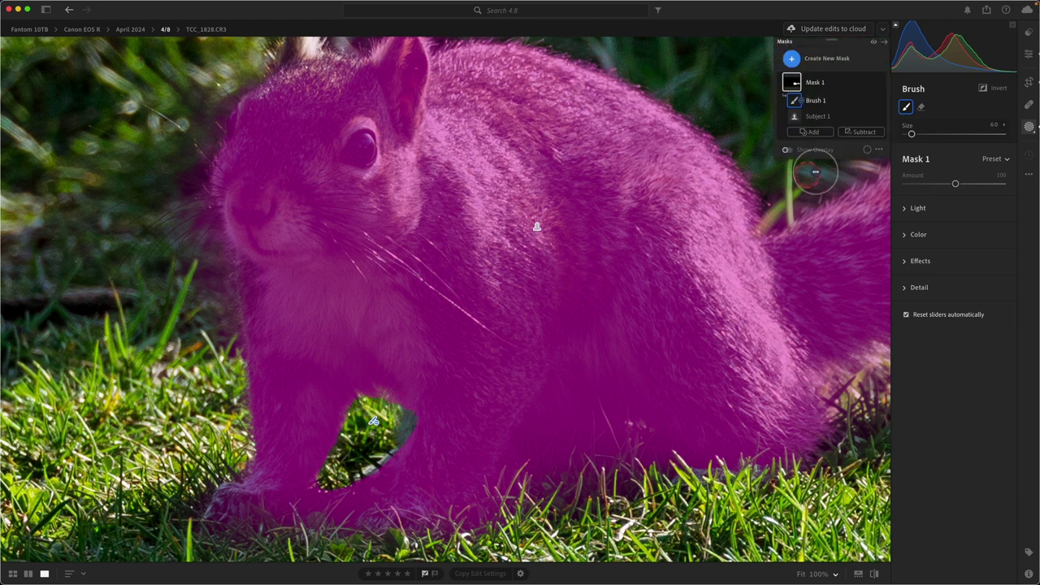
Step: Check the mask overlay, erase a bit more at the hole's edge, and shrink the brush to size 4.0
key(o)
key(o)
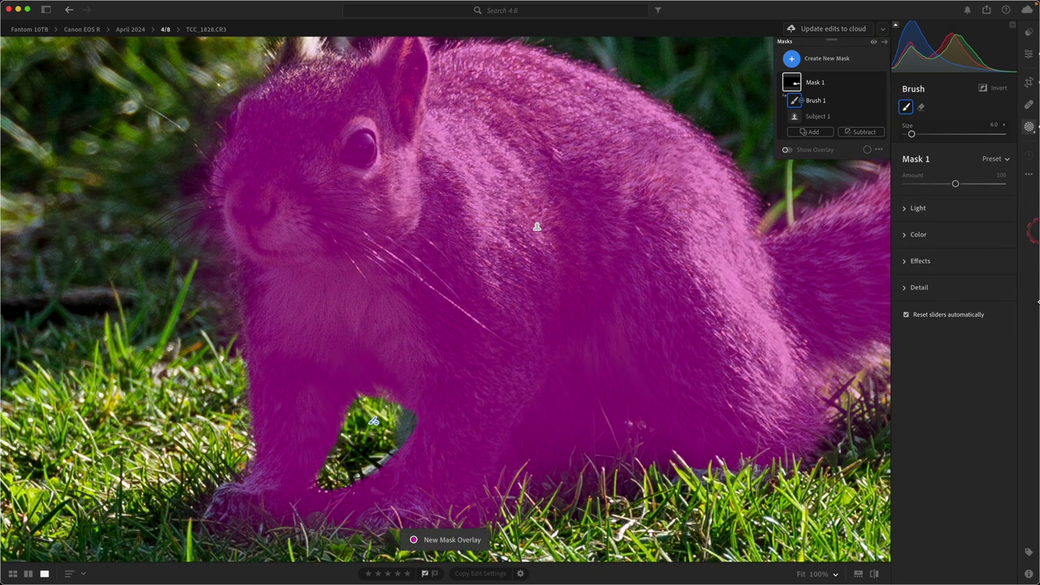
key(o)
key(o)
key(o)
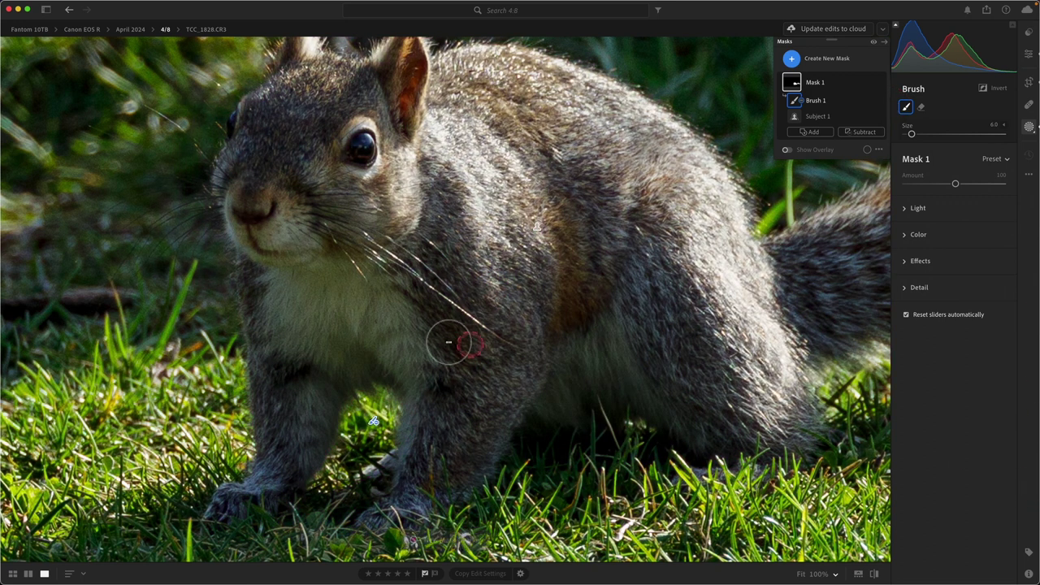
key(o)
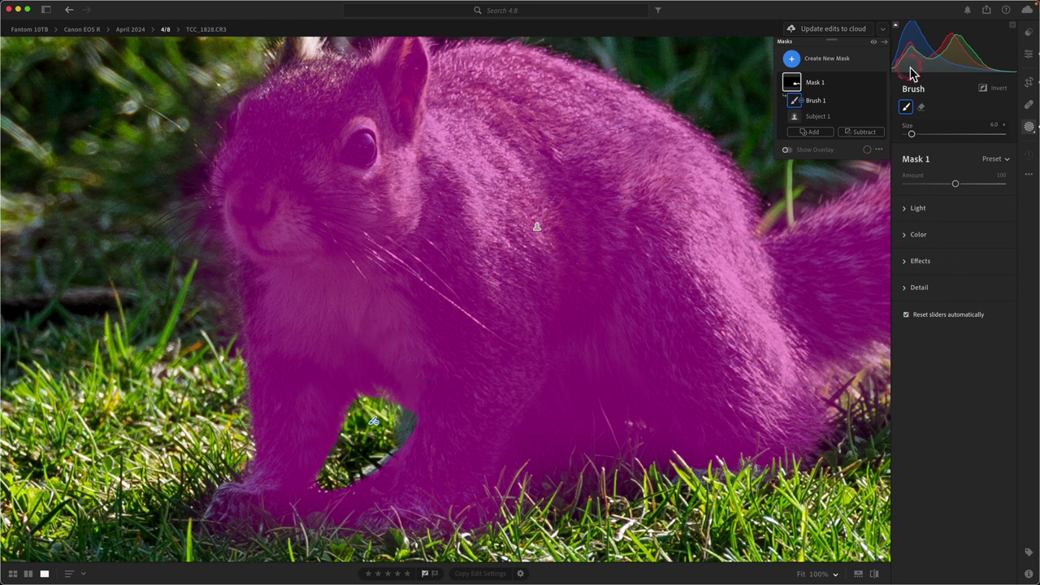
click(813, 132)
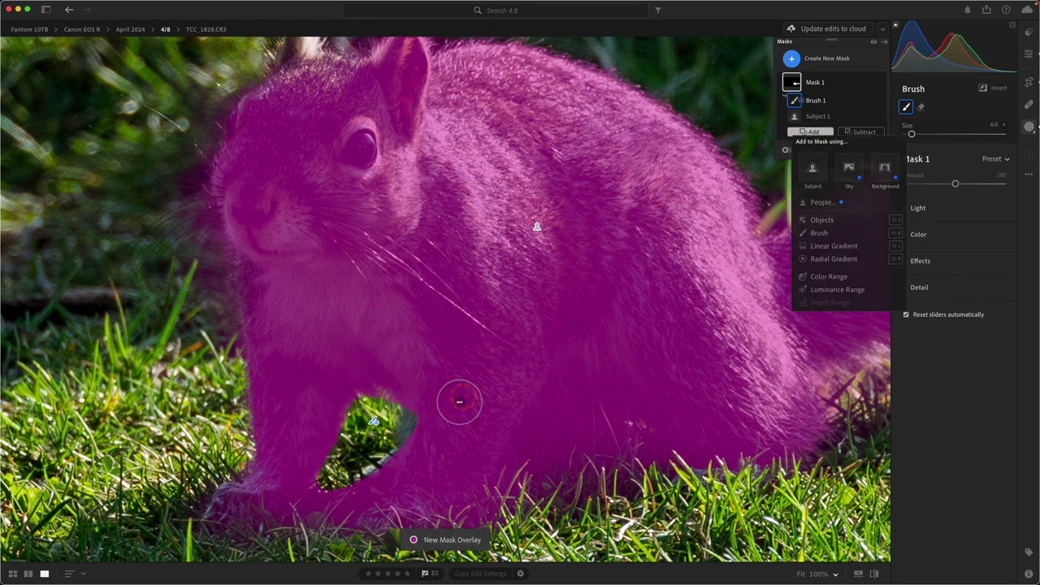
click(420, 425)
mouse_move(420, 425)
mouse_down()
mouse_move(415, 403)
mouse_move(393, 399)
mouse_move(426, 337)
mouse_move(399, 311)
mouse_move(407, 308)
mouse_move(421, 321)
mouse_move(440, 427)
mouse_move(406, 417)
mouse_up()
key(bracketleft)
key(bracketleft)
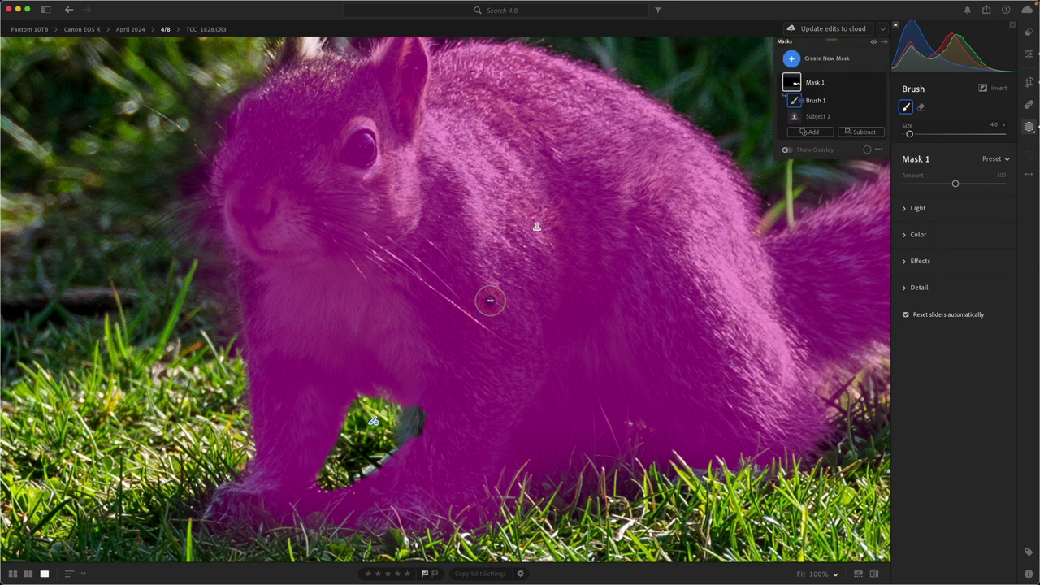
Step: Add a Brush 2 stroke filling the gap beside the front leg, then zoom to 66%
click(810, 132)
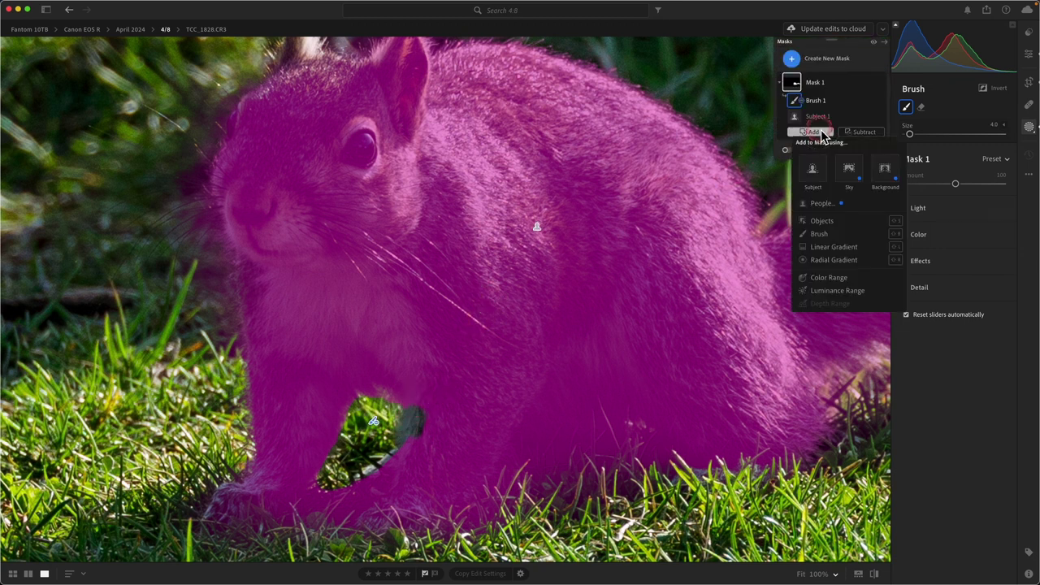
click(818, 233)
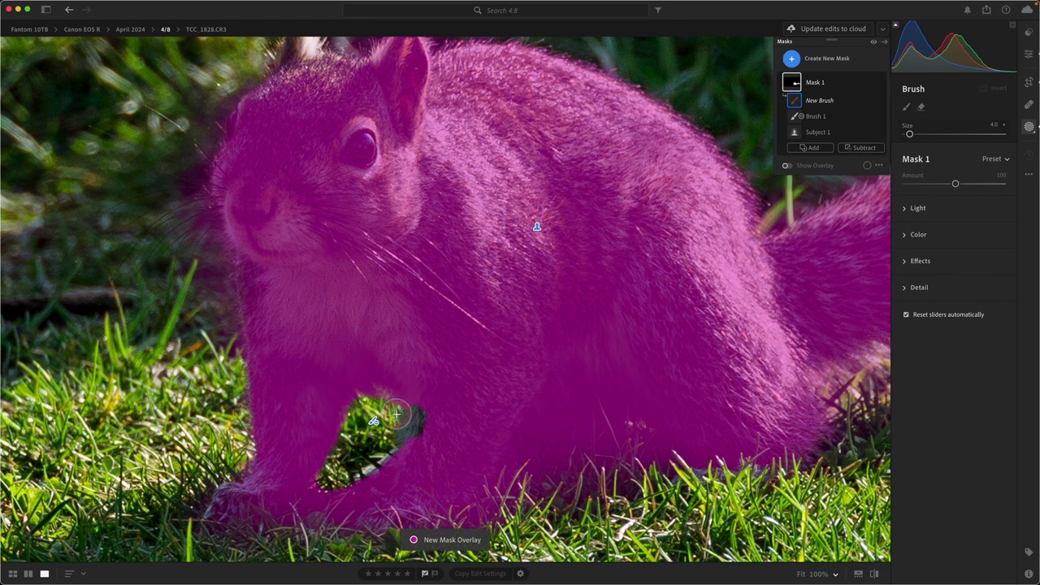
key(alt)
drag(424, 396, 428, 414)
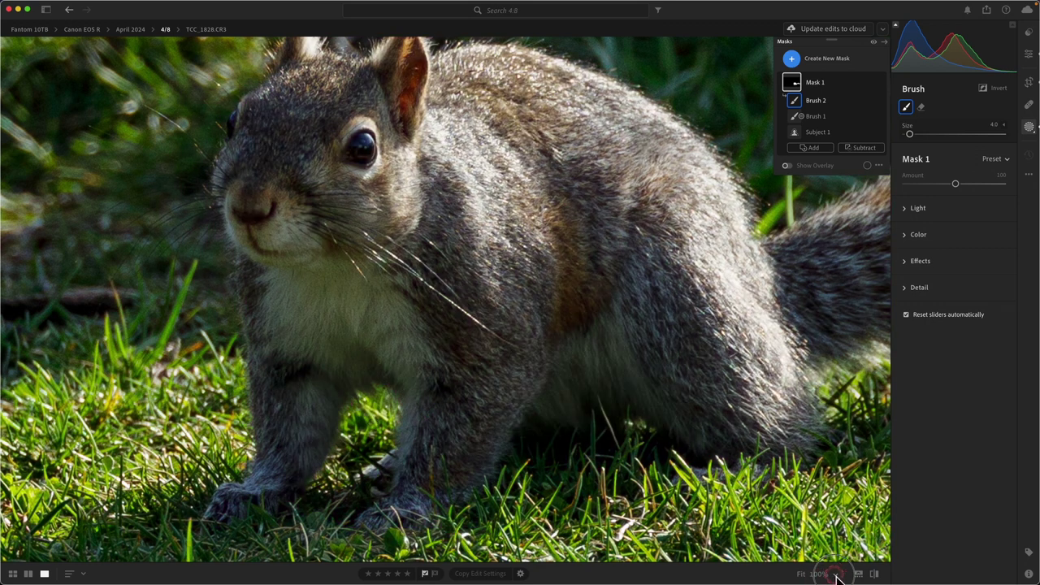
click(836, 573)
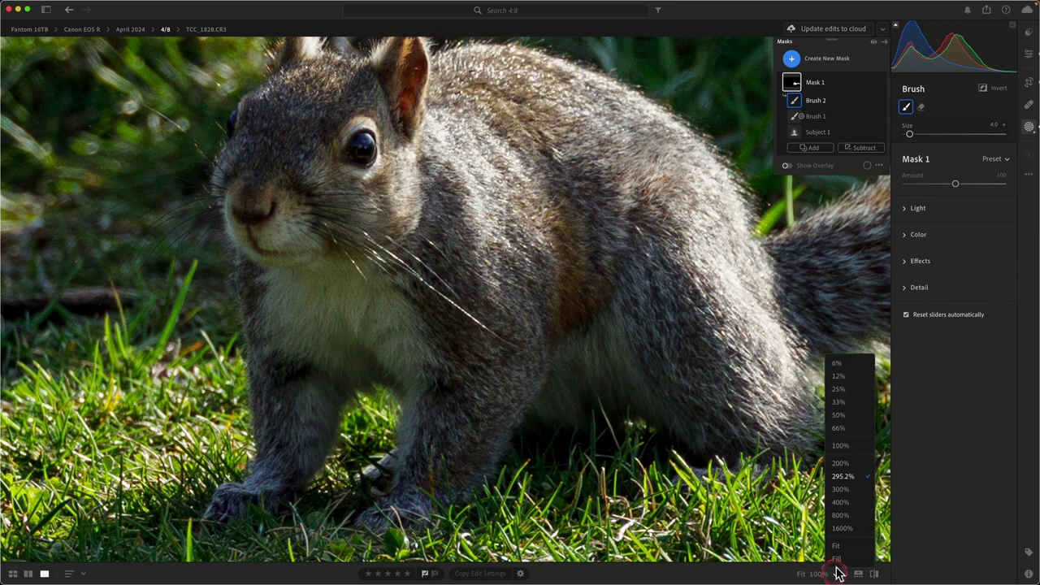
click(845, 428)
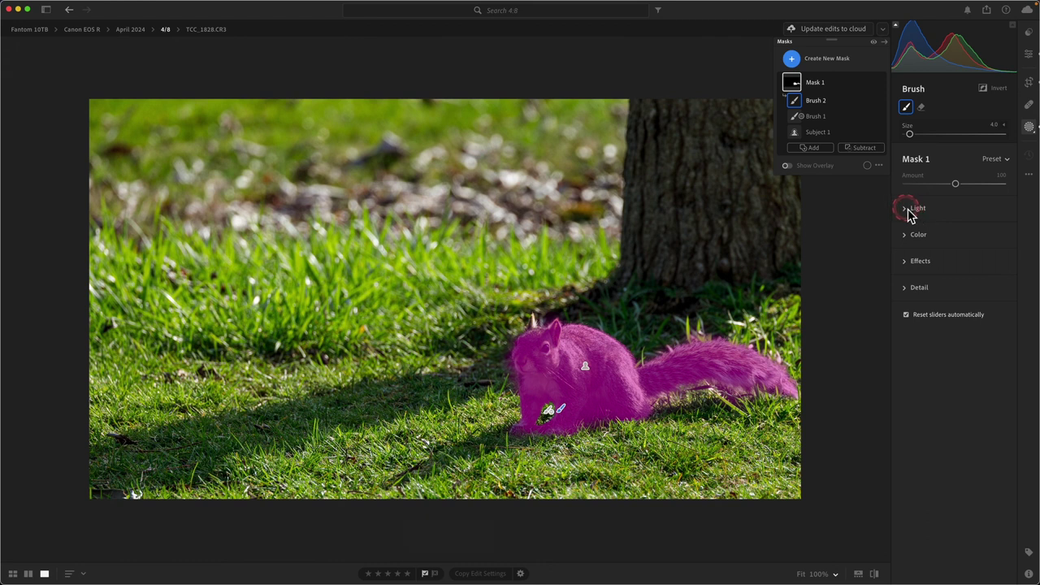
Step: Select Subject 1 and set its Exposure to +0.48 in the Light section
click(587, 367)
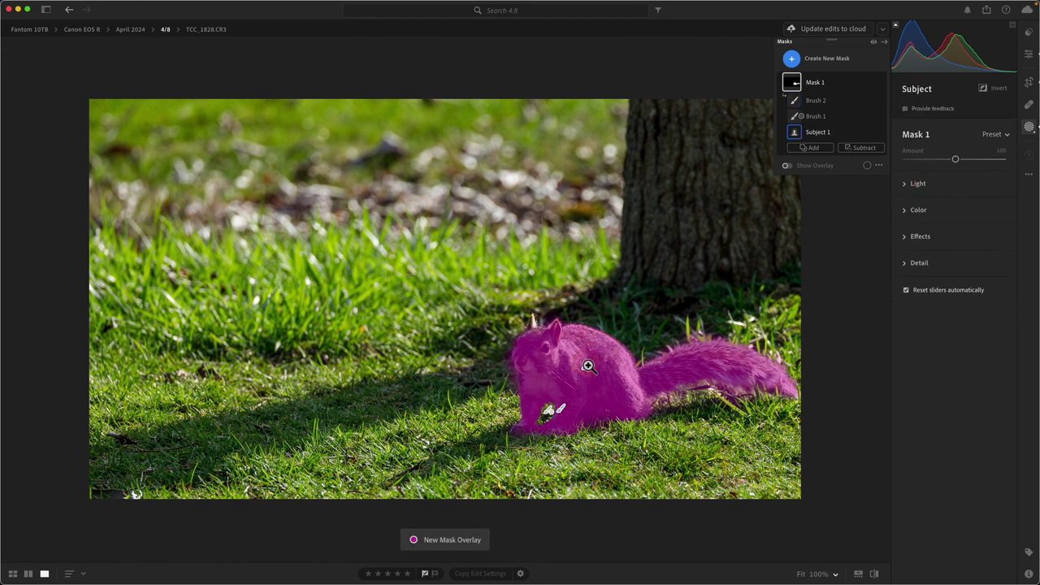
click(917, 183)
click(956, 211)
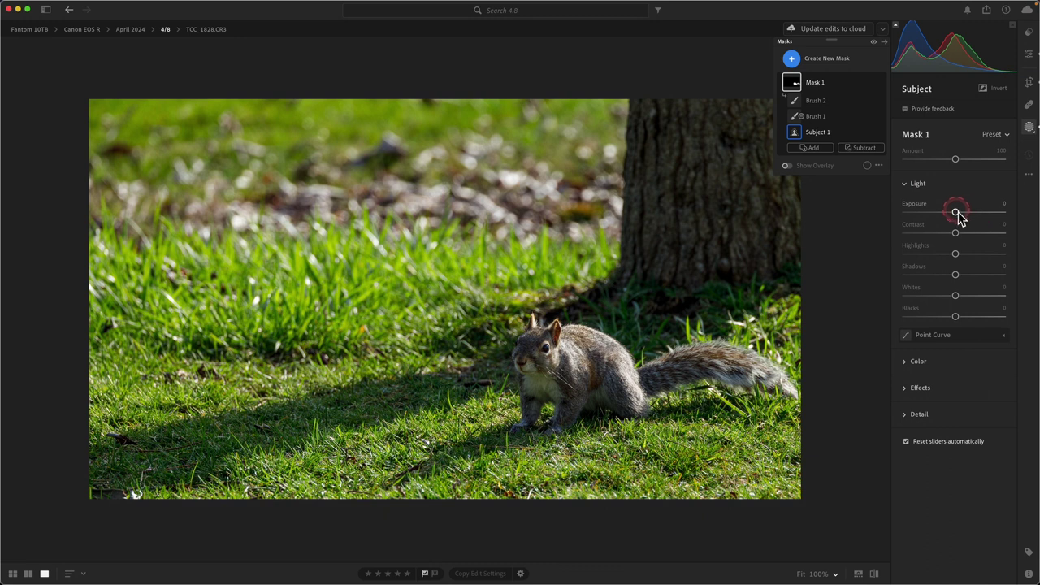
mouse_move(957, 211)
mouse_down()
mouse_move(952, 218)
mouse_move(963, 217)
mouse_up()
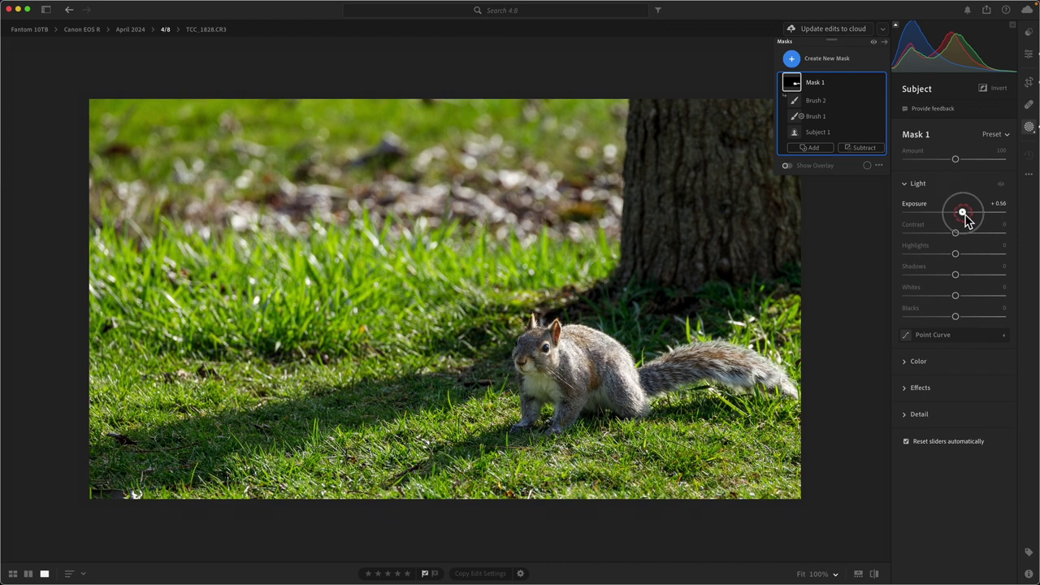
drag(965, 214, 957, 236)
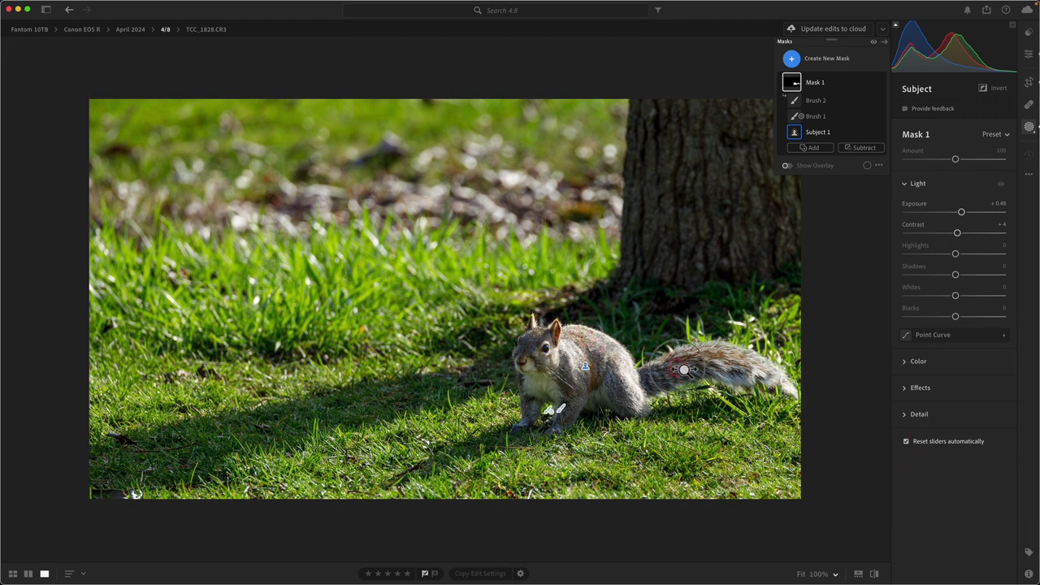
scroll(684, 369, up, 3)
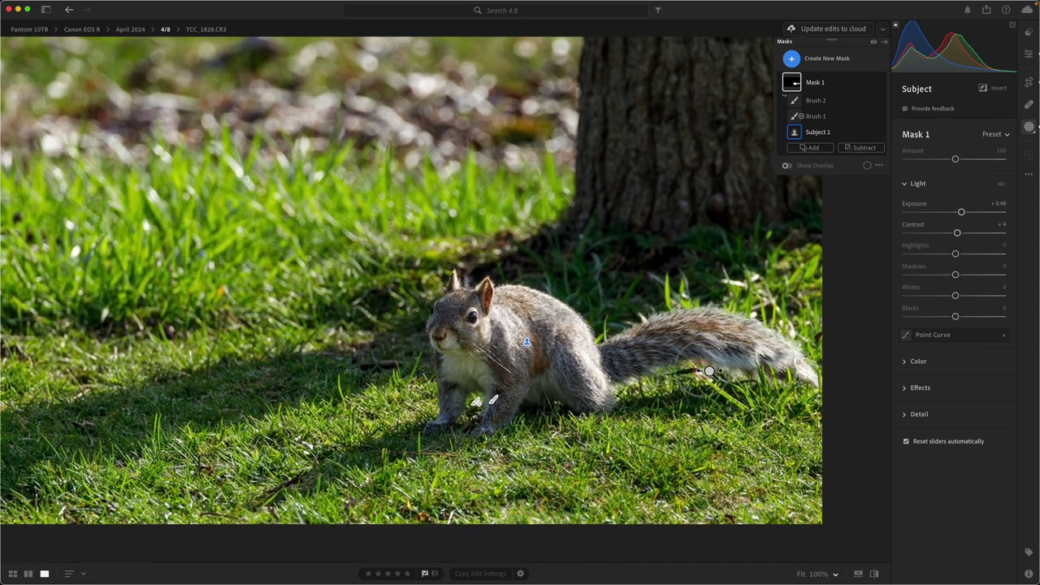
scroll(709, 371, up, 2)
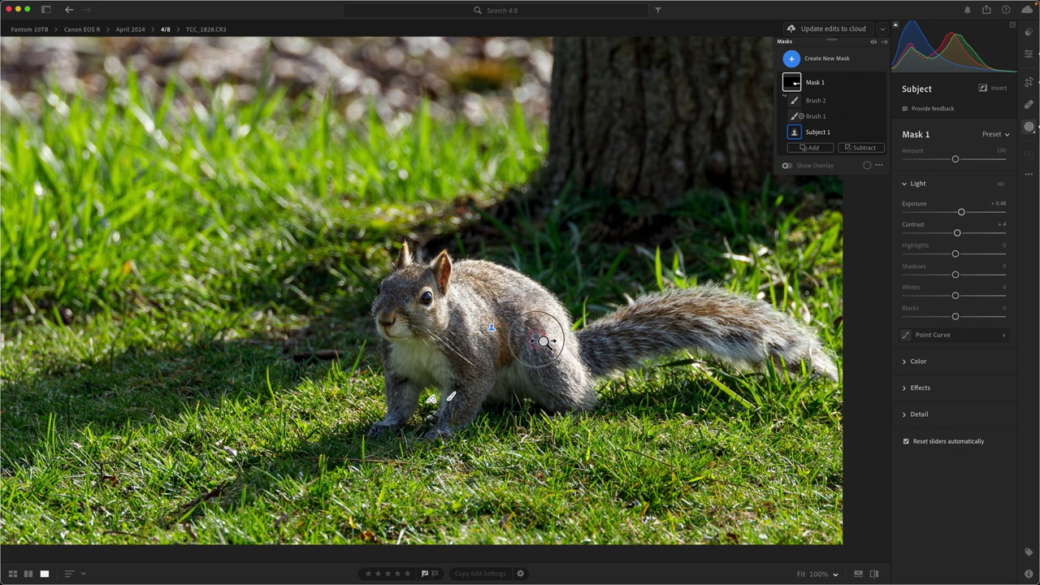
click(543, 341)
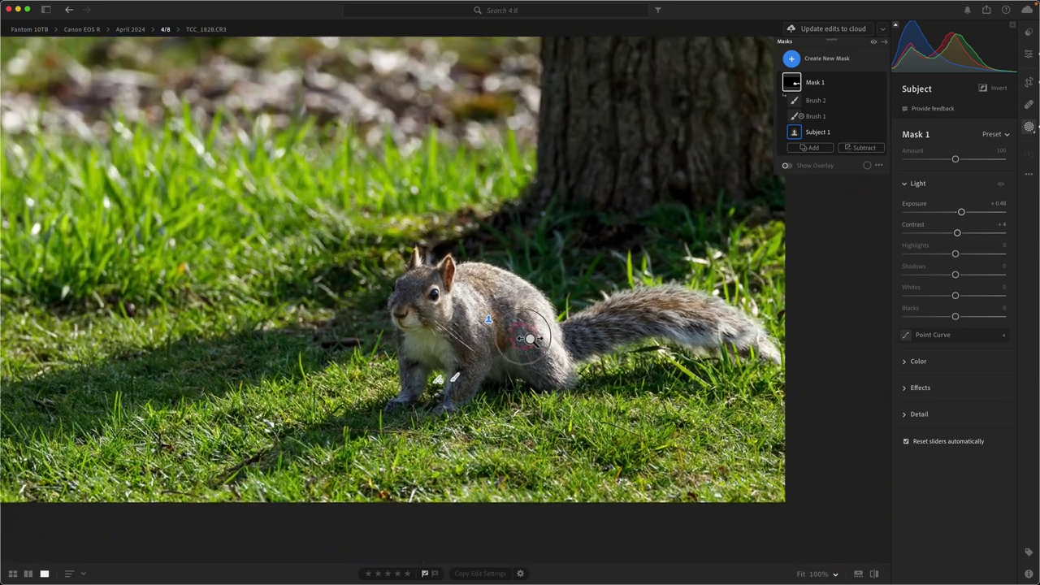
scroll(536, 338, up, 3)
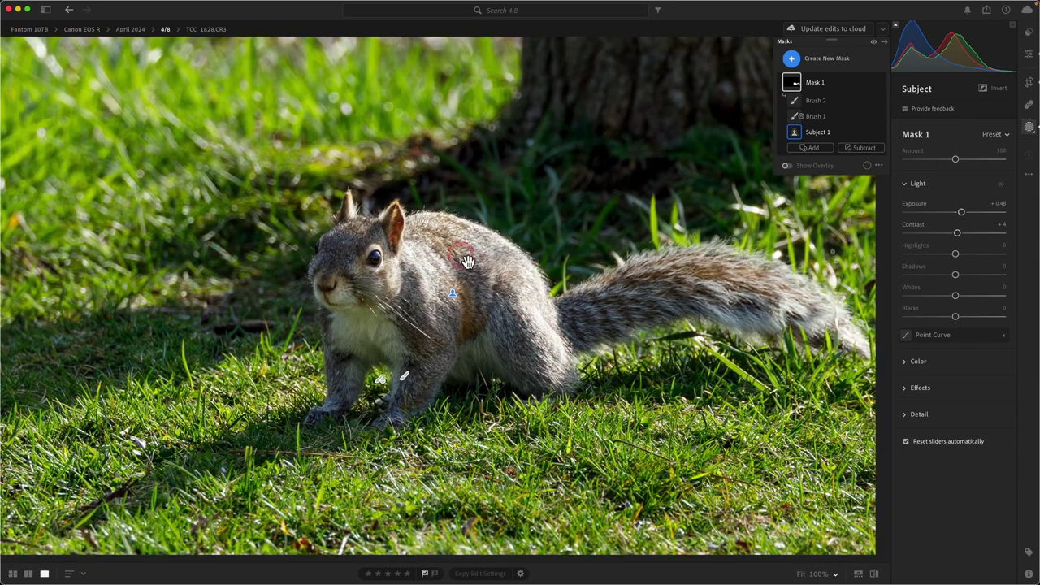
drag(467, 261, 516, 326)
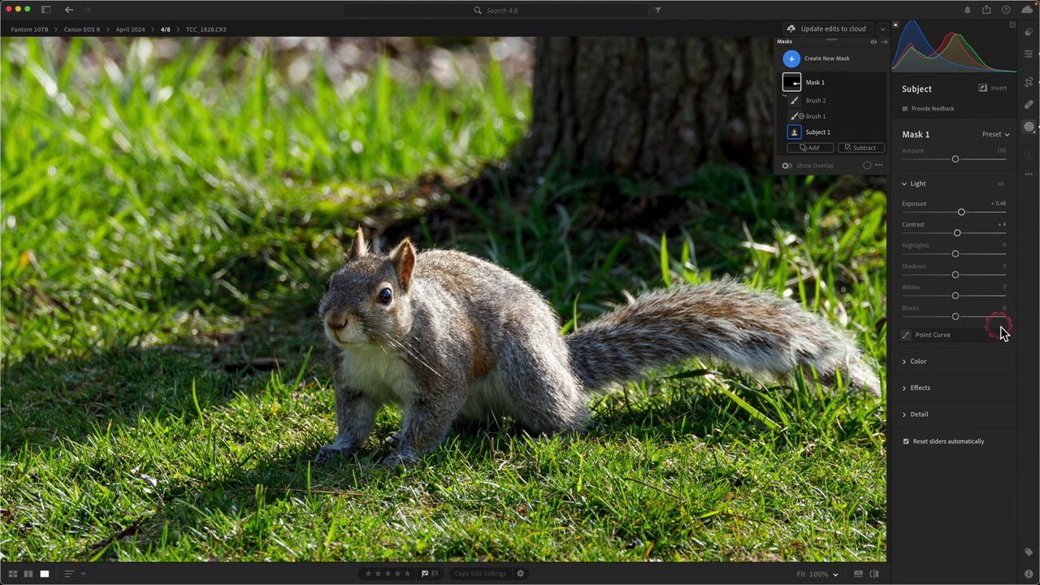
Step: Compare with the original photo, then ease the squirrel mask's Exposure down to +0.44
key(backslash)
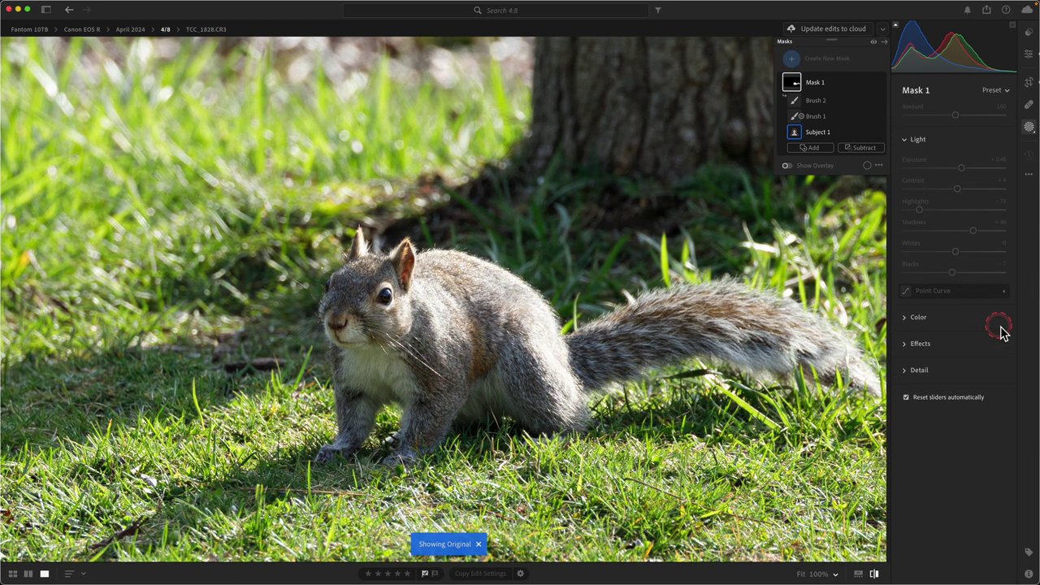
key(backslash)
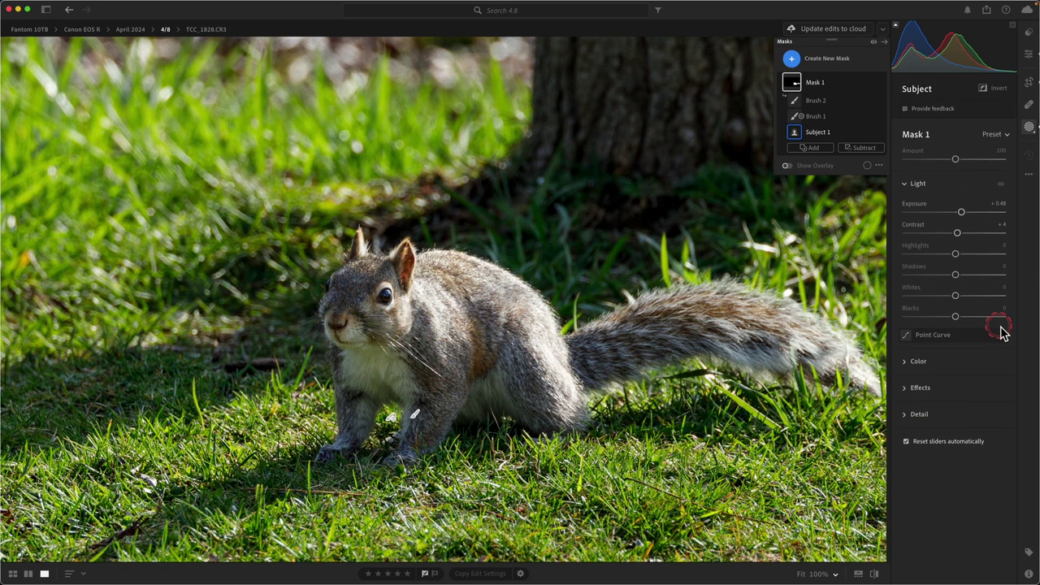
click(963, 214)
drag(964, 213, 963, 213)
click(1013, 358)
drag(1012, 357, 1025, 407)
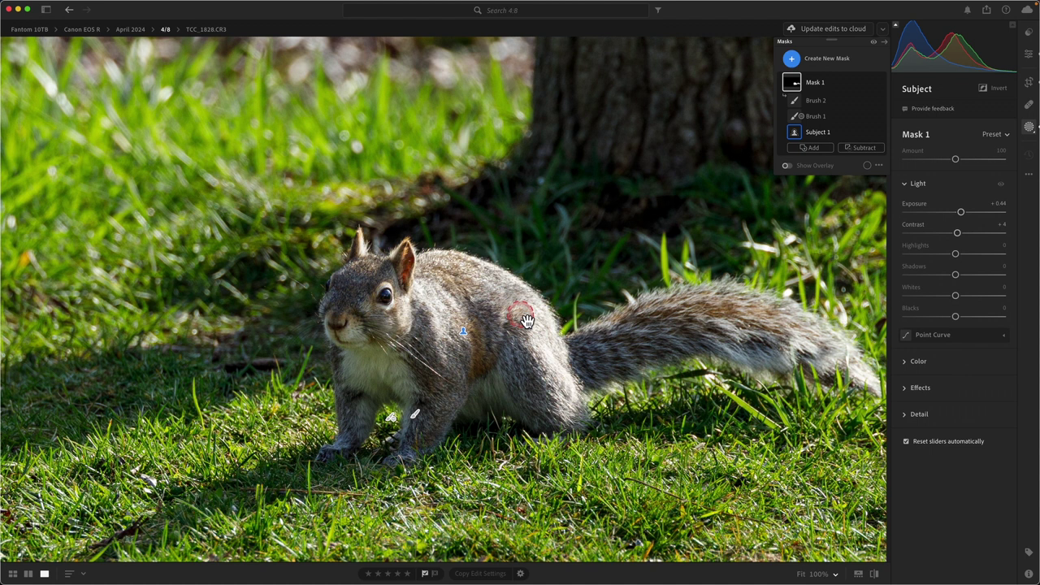
click(939, 491)
Step: With the overlay shown, set the squirrel mask to Contrast +26, Highlights −35 and Shadows +25
click(787, 168)
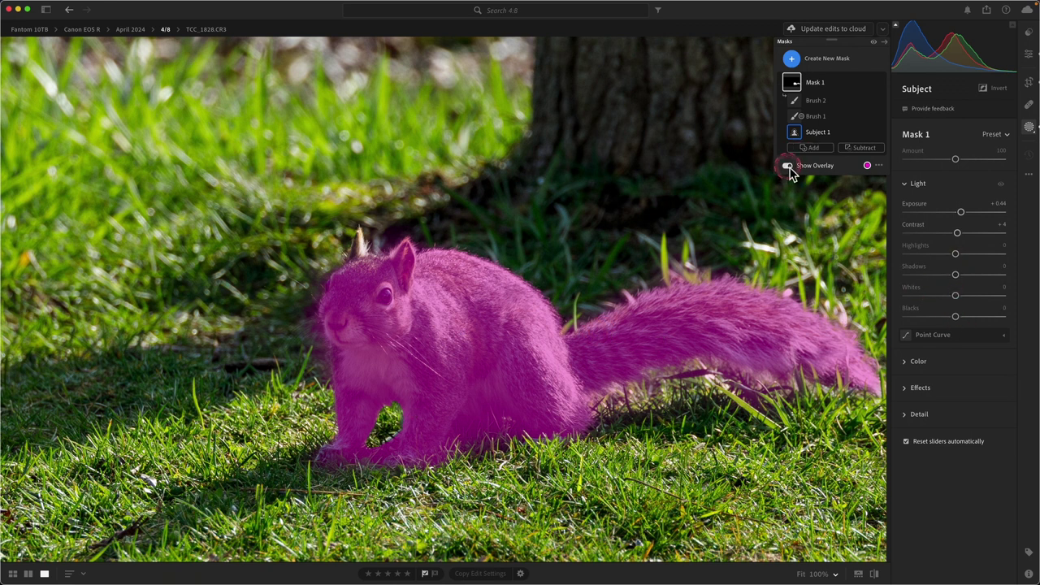
click(961, 213)
drag(958, 232, 940, 260)
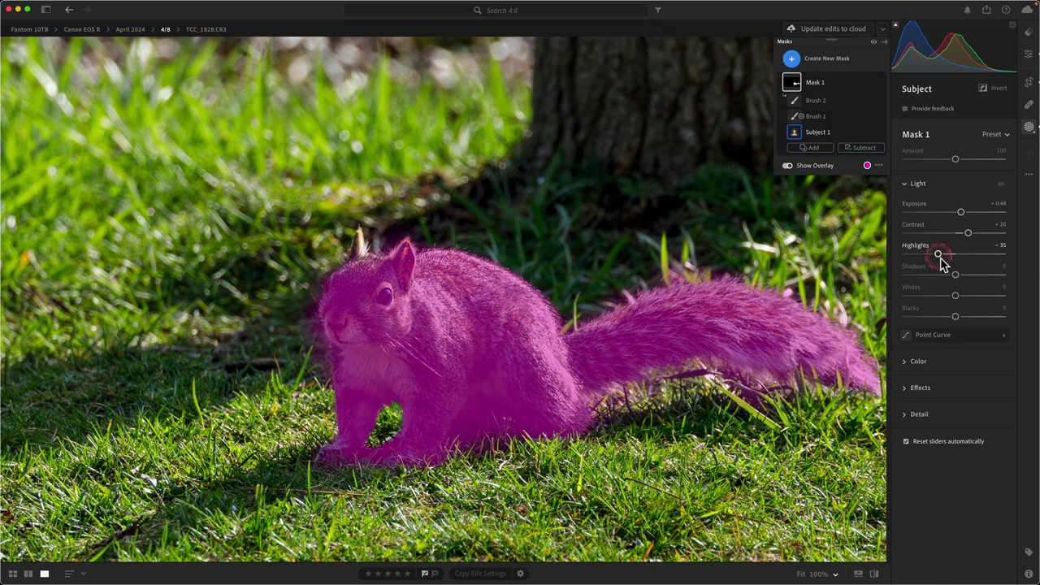
click(792, 167)
click(956, 276)
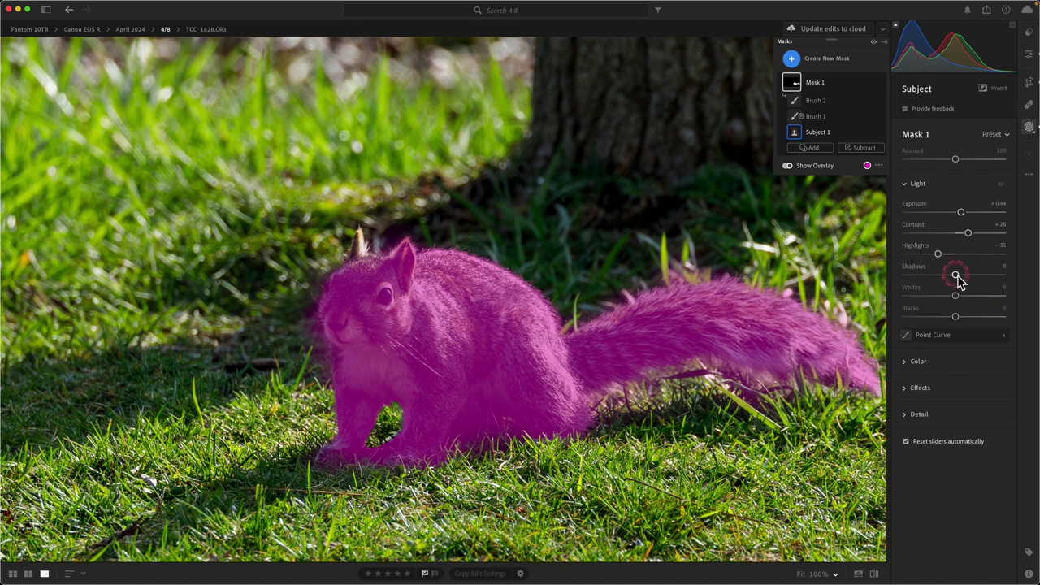
mouse_move(959, 278)
mouse_down()
mouse_move(938, 278)
mouse_move(1005, 289)
mouse_move(966, 273)
mouse_move(957, 293)
mouse_up()
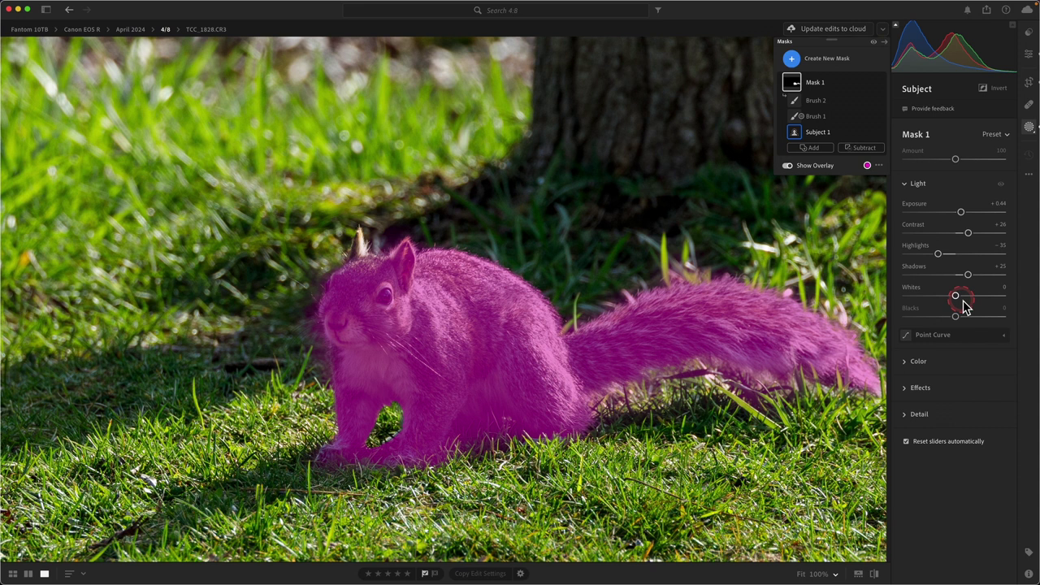
Step: Using the Alt clipping view, set the squirrel mask's Whites to +1 and Blacks to −3
key(alt)
alt+click(956, 297)
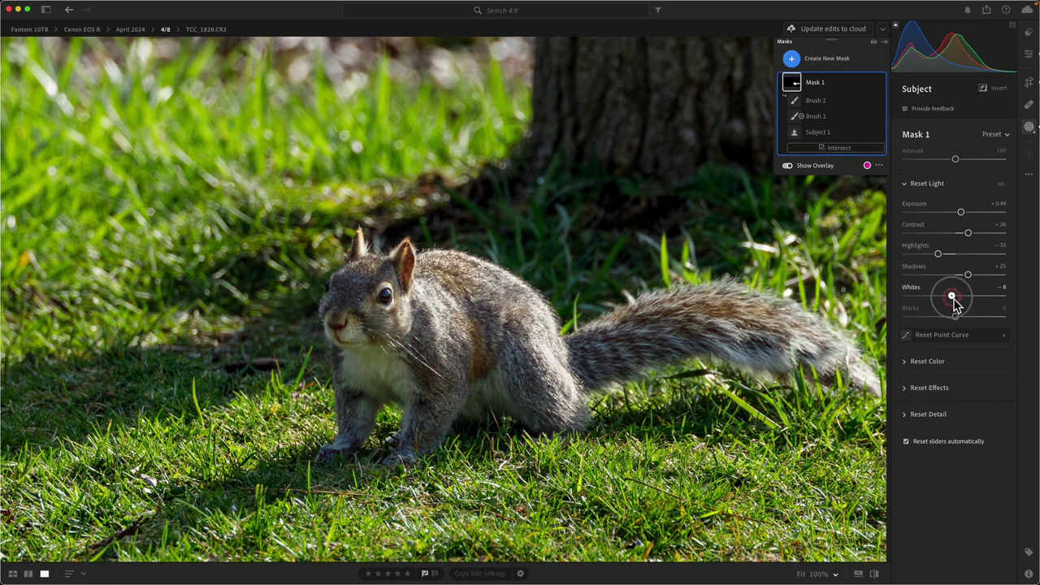
mouse_move(954, 302)
mouse_down()
mouse_move(981, 302)
mouse_move(960, 303)
mouse_up()
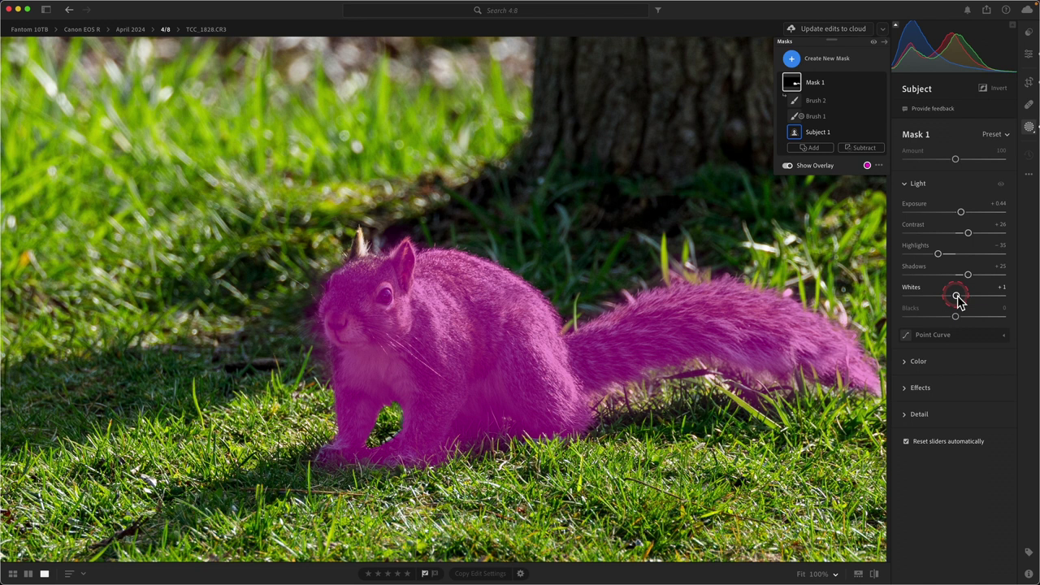
key(alt)
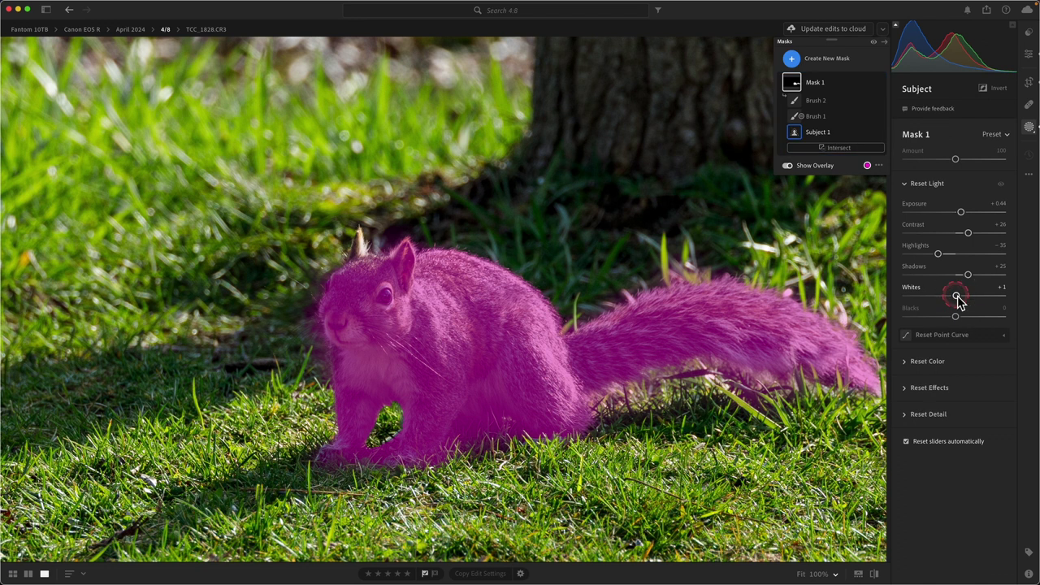
click(957, 297)
drag(956, 300, 958, 302)
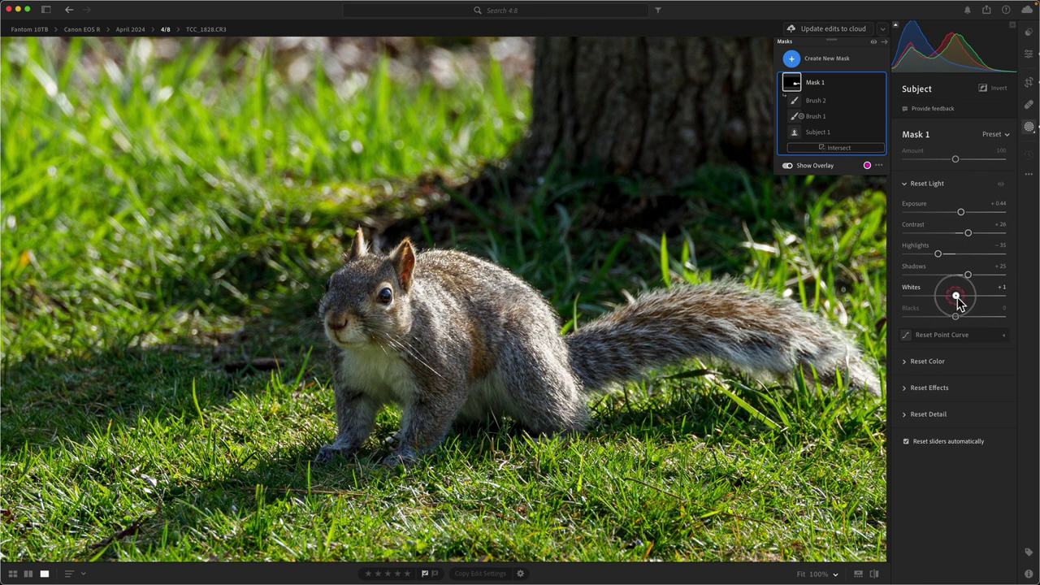
key(alt)
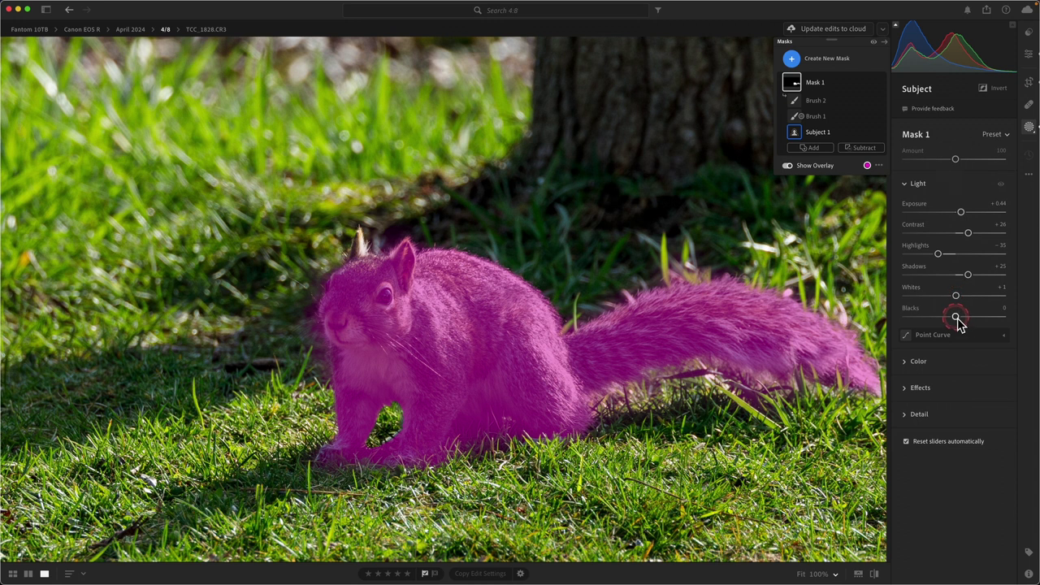
drag(957, 322, 955, 322)
Step: Hide the mask overlay and zoom back out to fit the whole photo
click(788, 167)
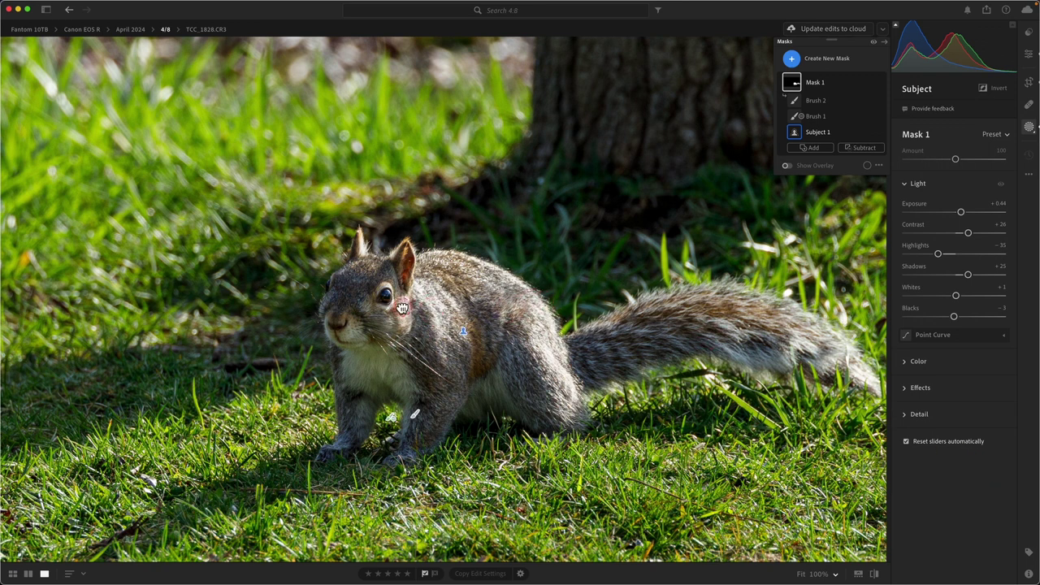
scroll(426, 309, up, 2)
scroll(425, 310, up, 2)
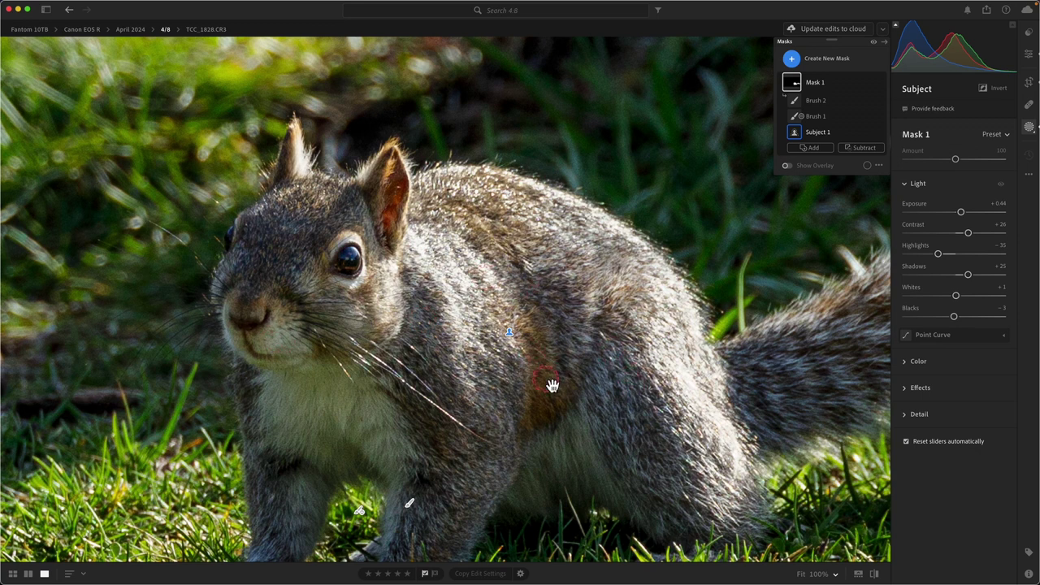
click(551, 385)
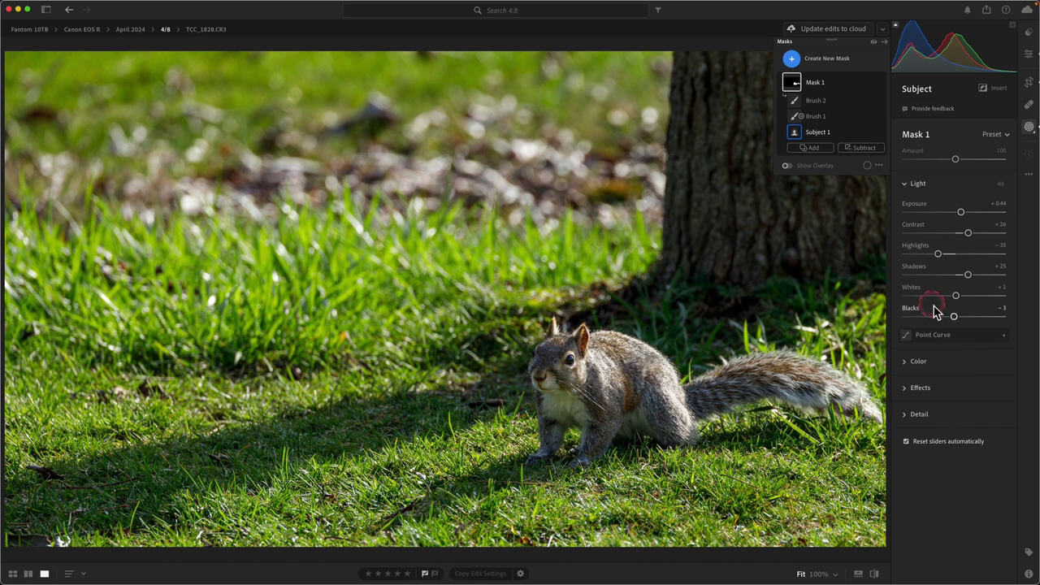
Step: Compare with the original, then zoom to 100% and pan to frame the squirrel's body
key(backslash)
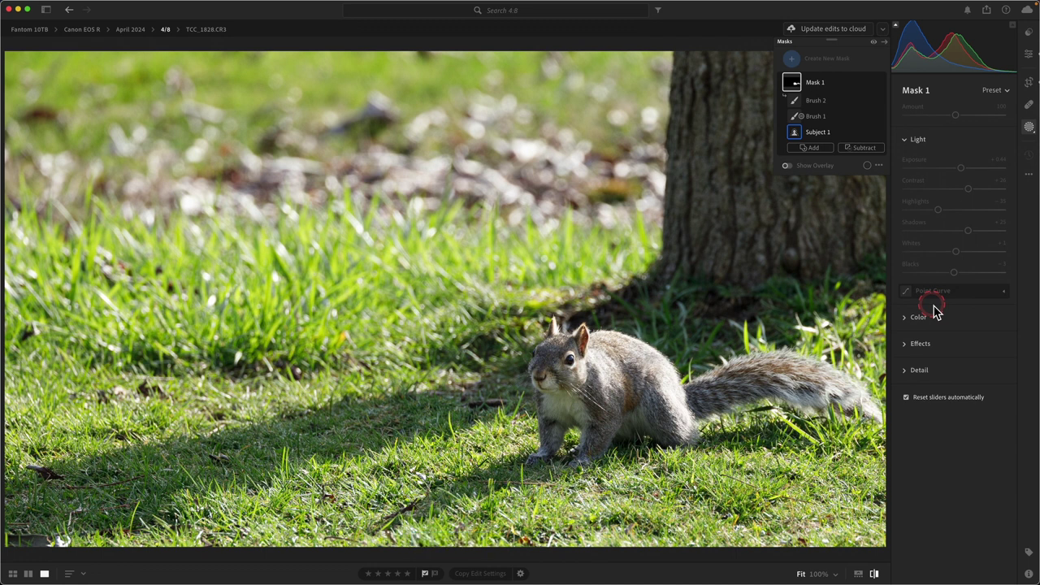
key(backslash)
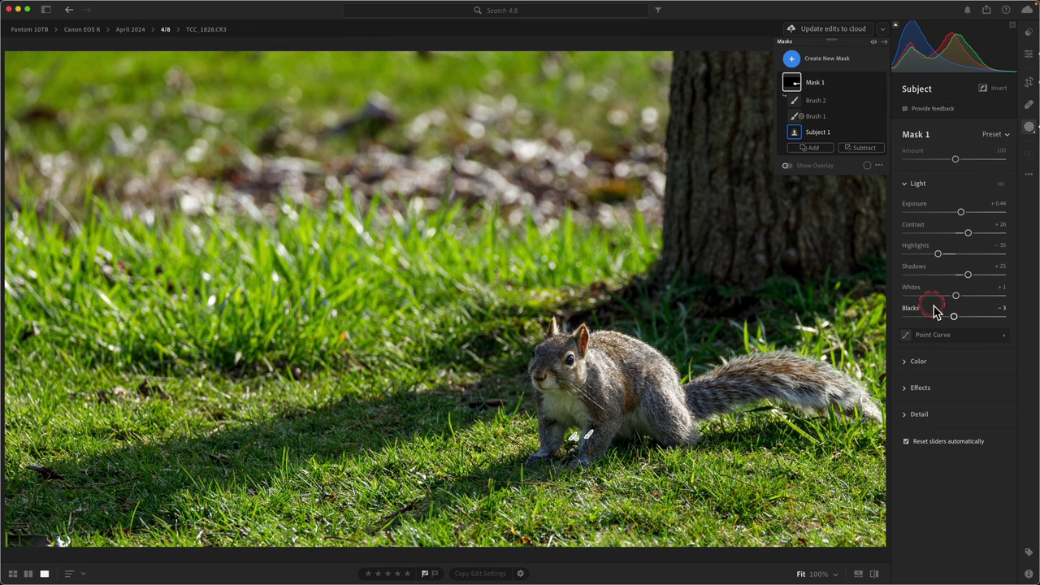
mouse_move(617, 394)
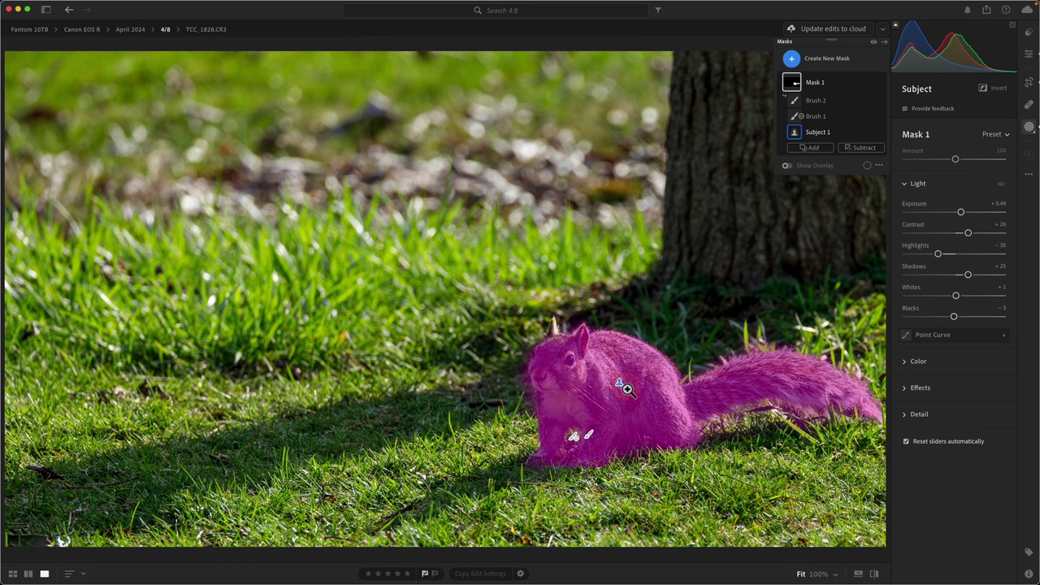
click(628, 390)
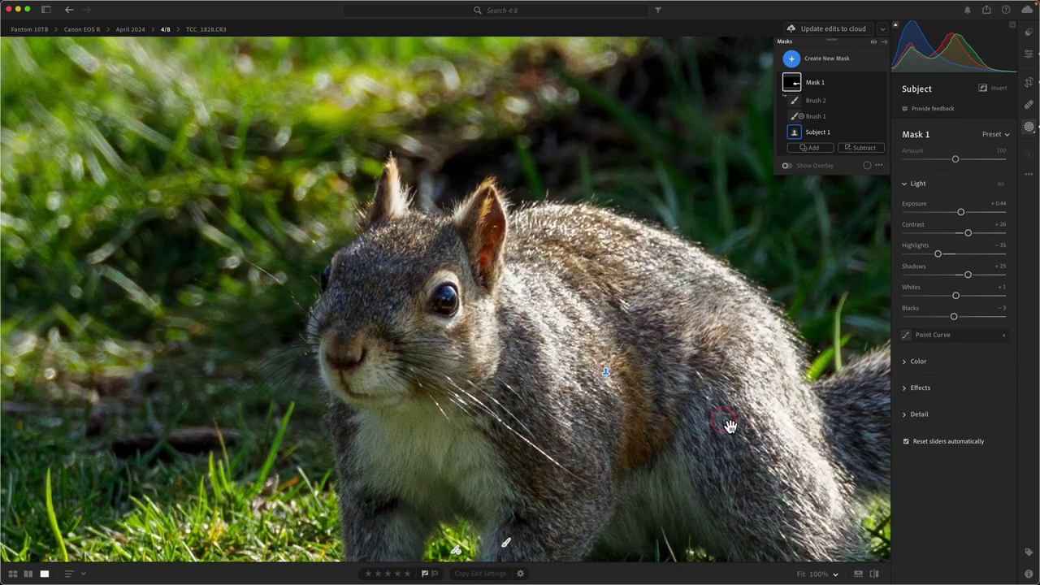
drag(729, 427, 575, 338)
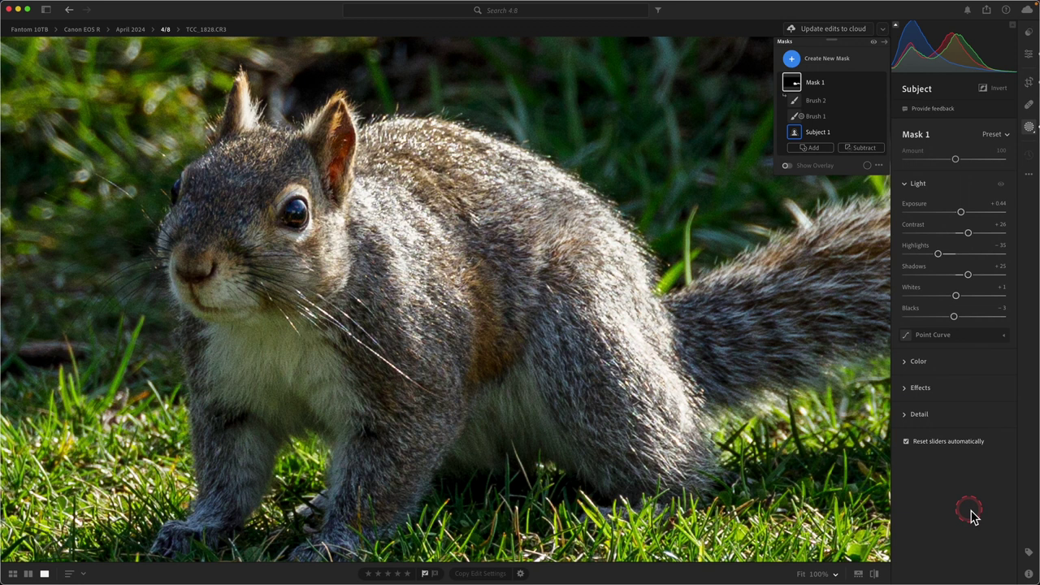
Step: Set the mask's Texture to +21 and Clarity to +11, and reset Dehaze to 0
click(908, 394)
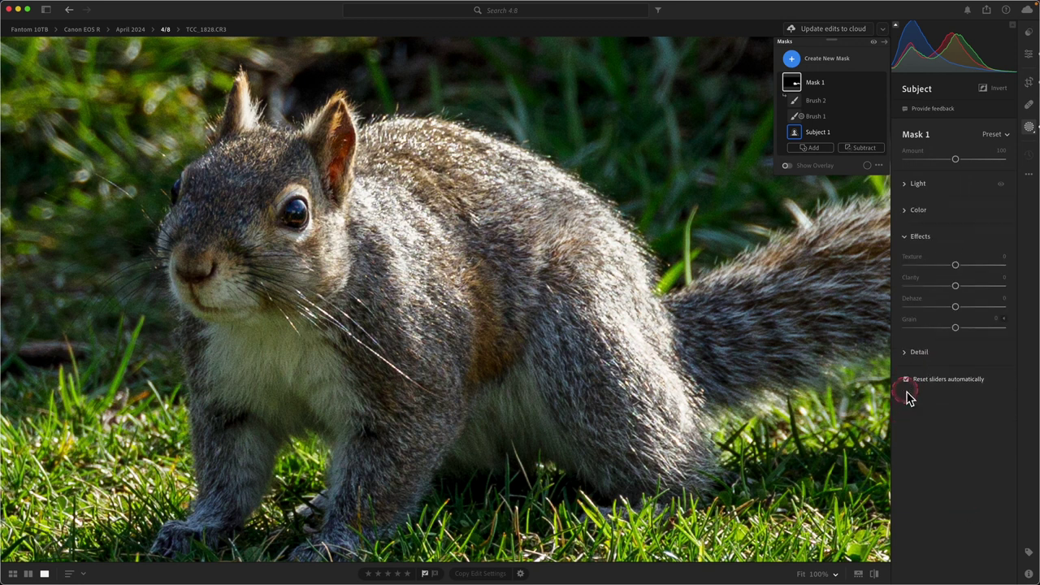
drag(959, 271, 951, 304)
click(956, 287)
click(964, 308)
click(957, 329)
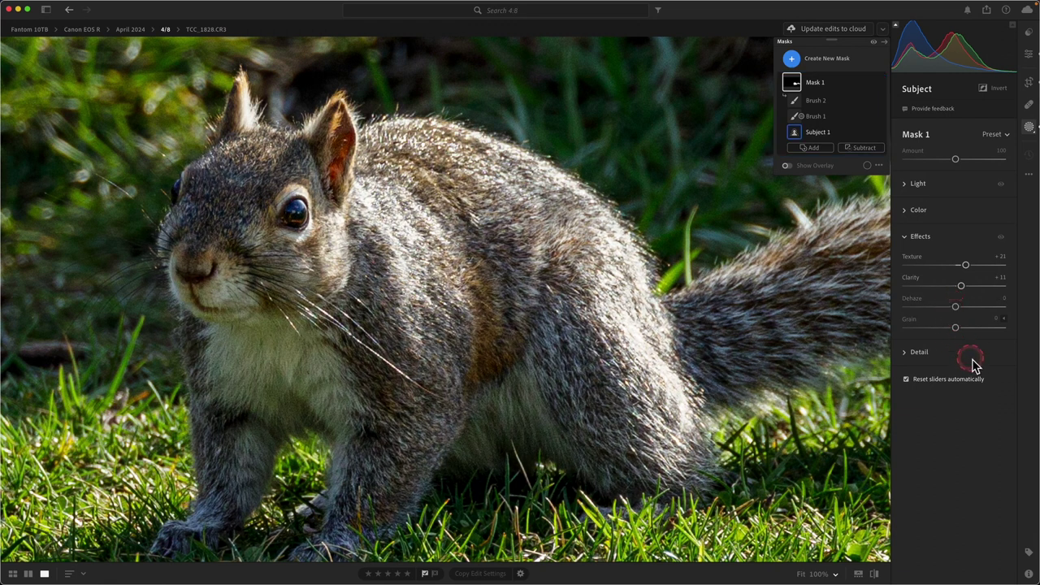
click(905, 238)
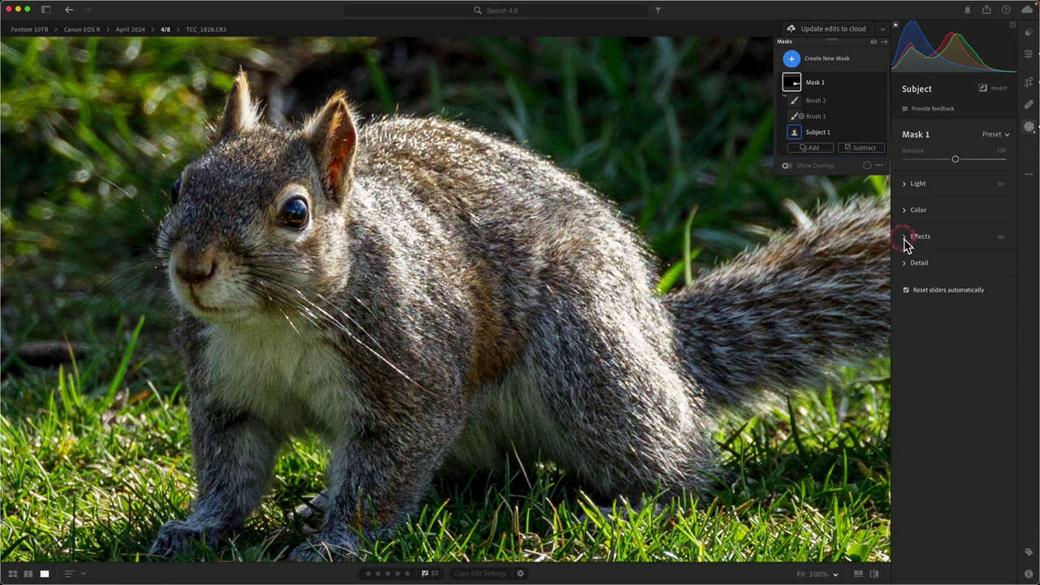
Step: Zoom back out to fit the whole photo in view
click(948, 336)
click(480, 304)
click(894, 419)
click(964, 439)
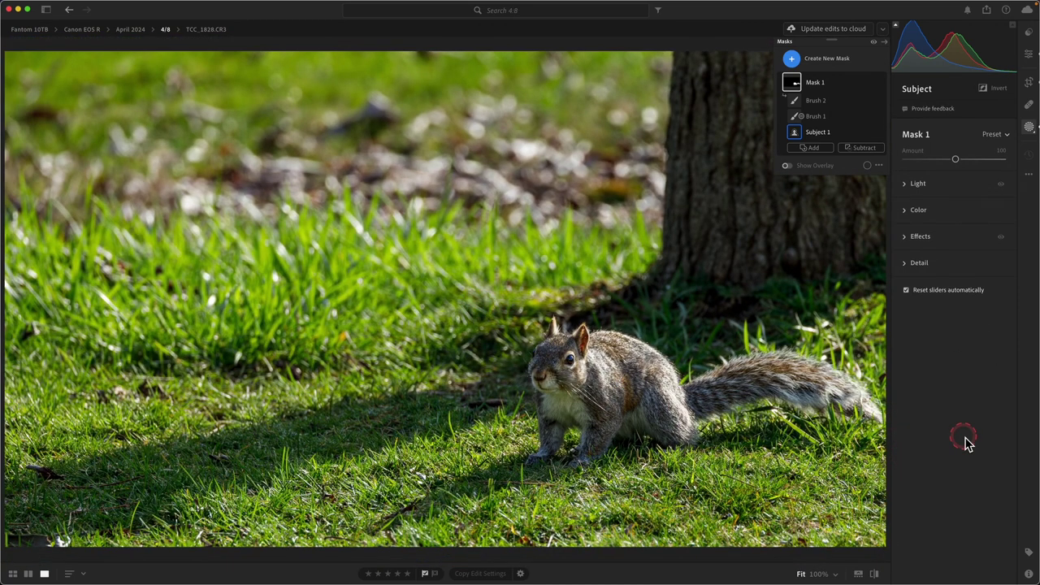
click(968, 376)
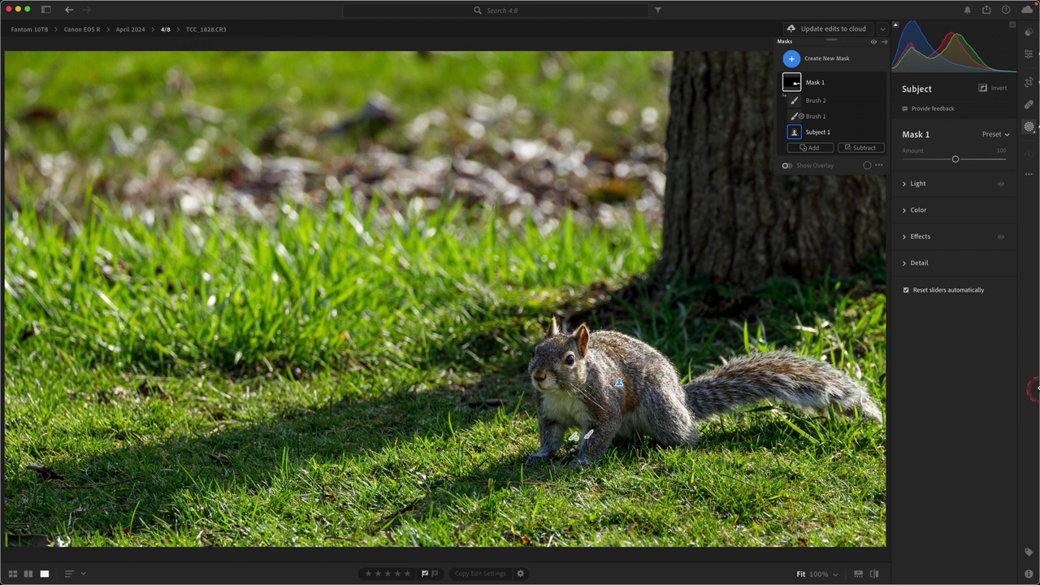
Step: Expand the mask's Color section and its Point Color controls
click(908, 211)
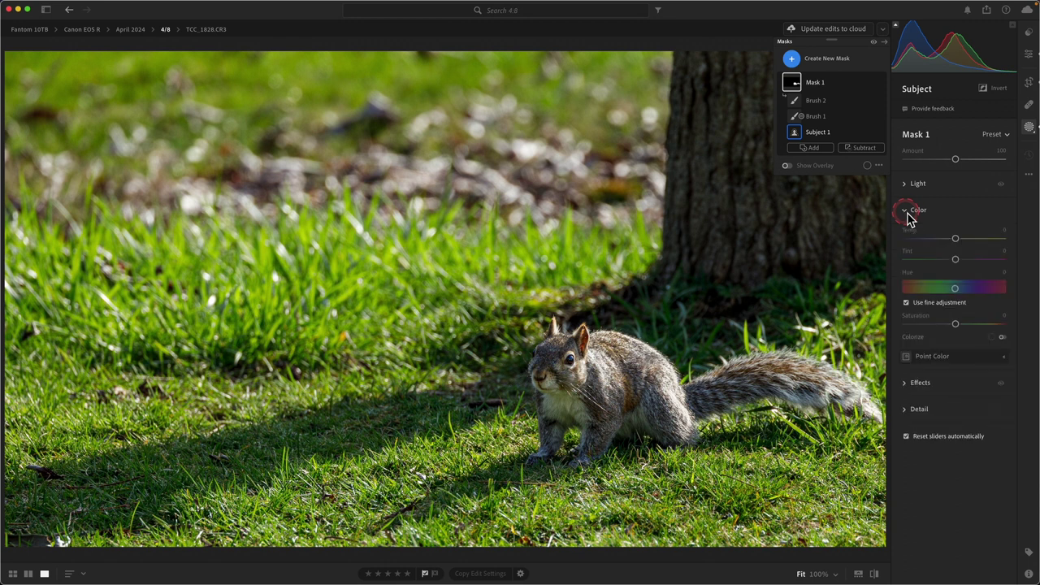
click(991, 356)
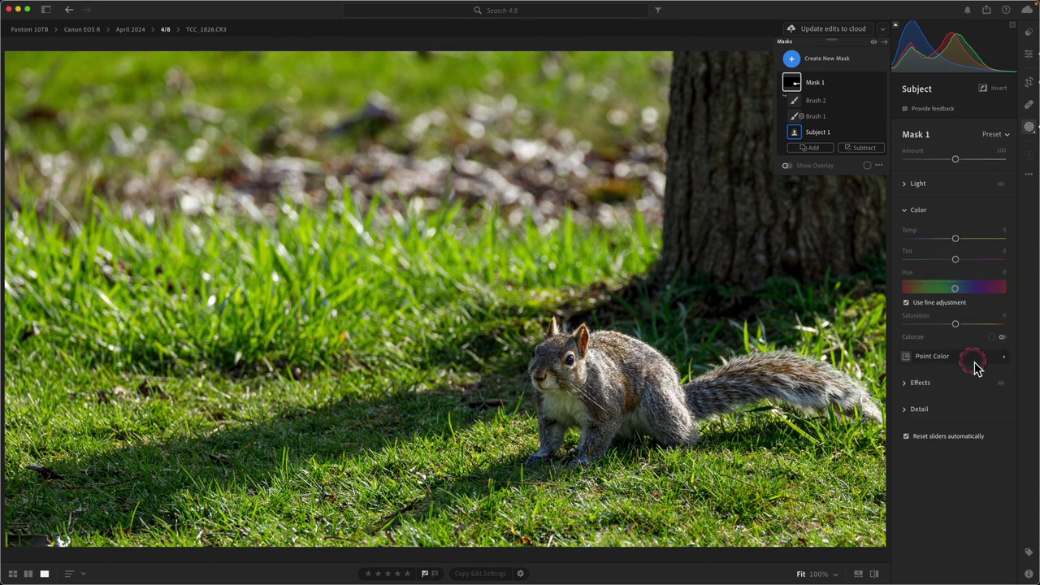
click(914, 215)
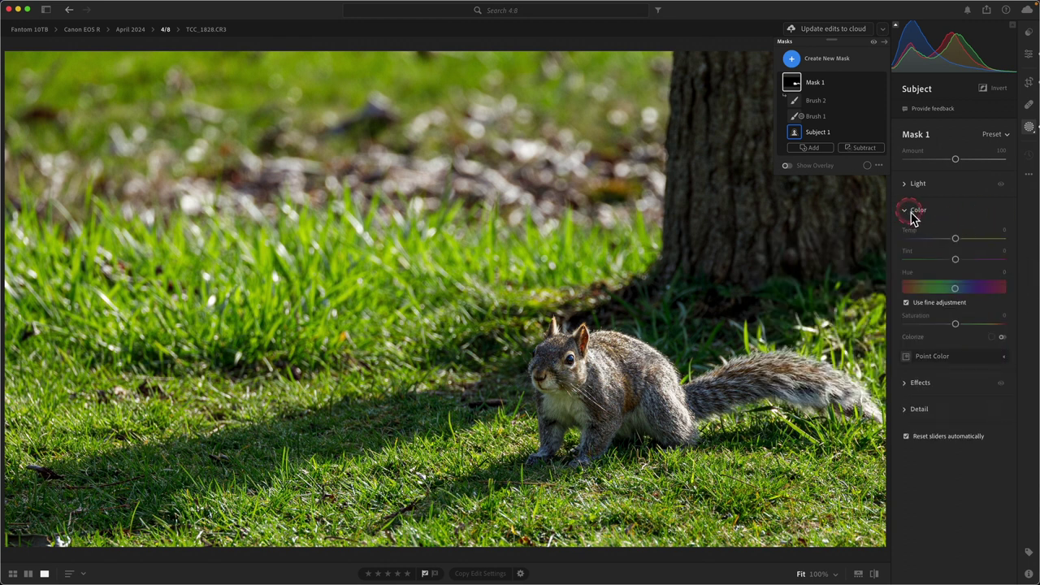
click(939, 359)
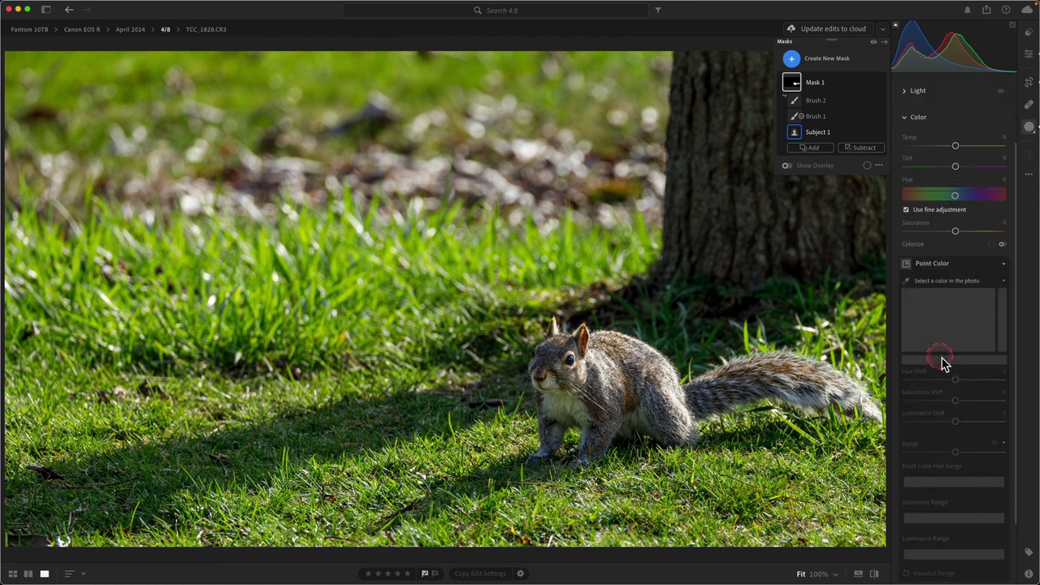
Step: Sample the fur colour on the squirrel's body with the Point Color picker
click(908, 284)
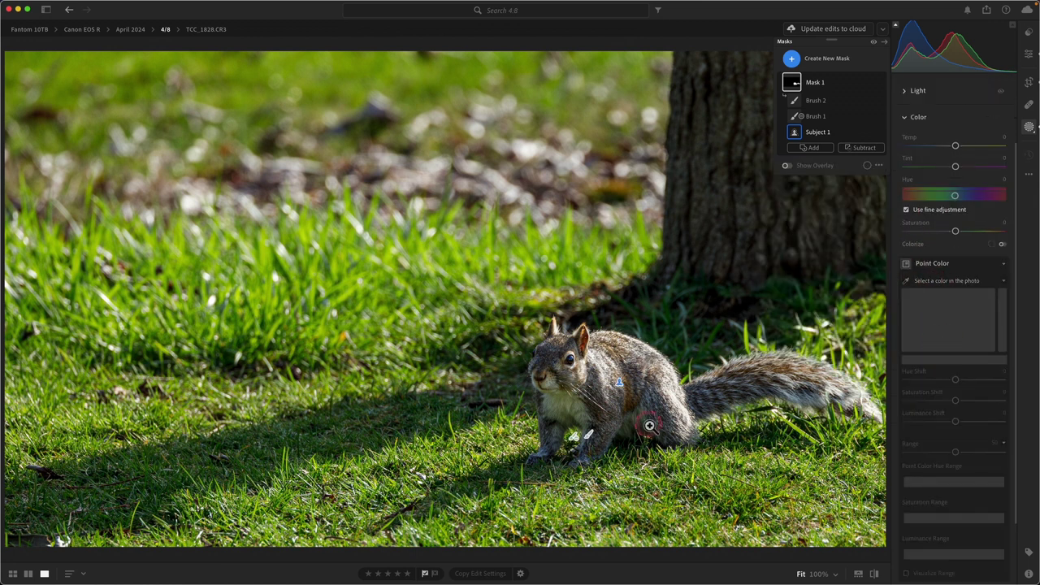
click(673, 403)
drag(673, 404, 492, 372)
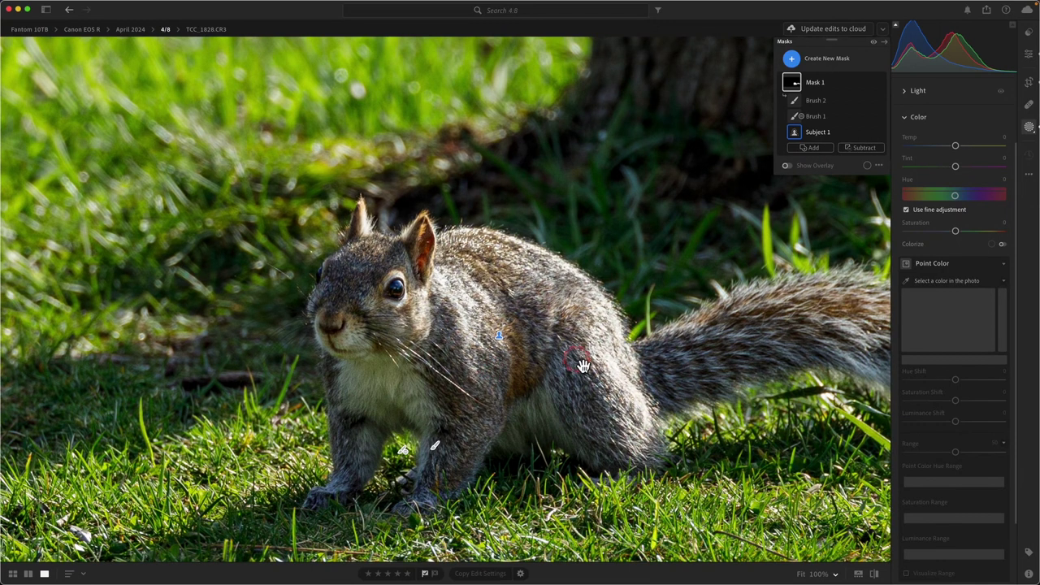
drag(569, 361, 486, 350)
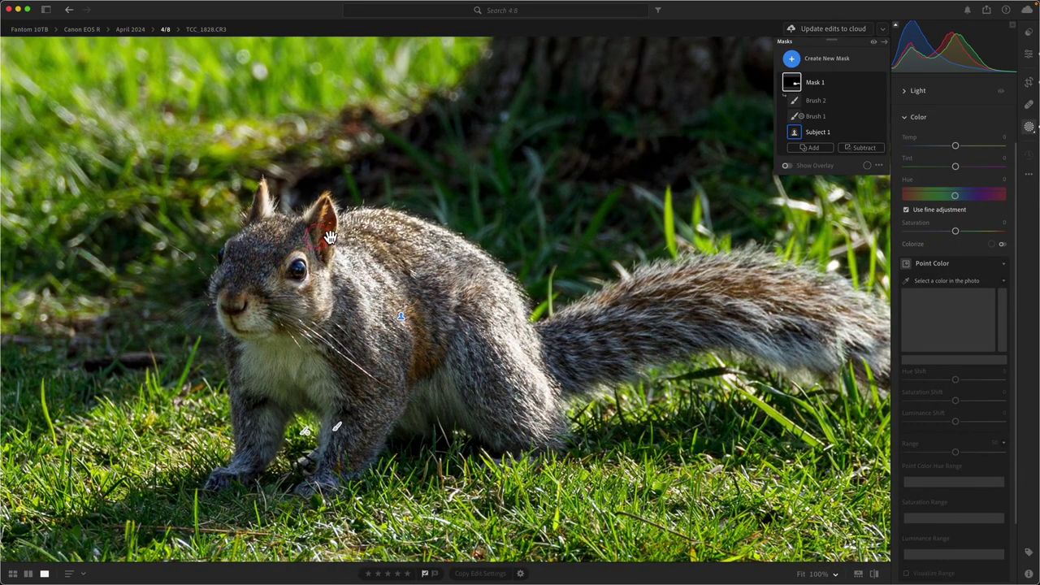
click(945, 265)
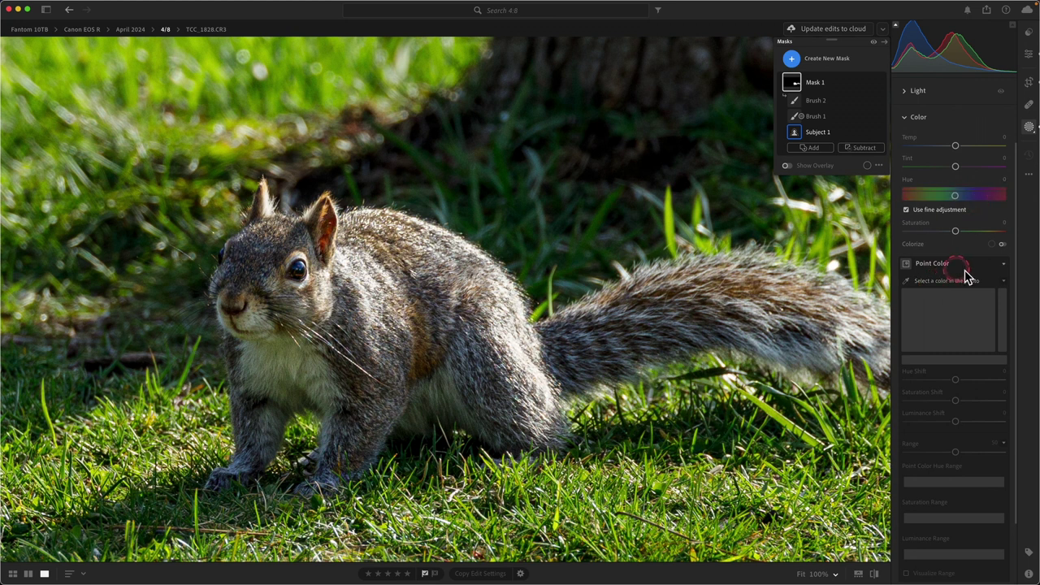
Step: With the Point Color picker, sample fur colours from the squirrel's side, cheek, nose and shoulder
mouse_move(910, 270)
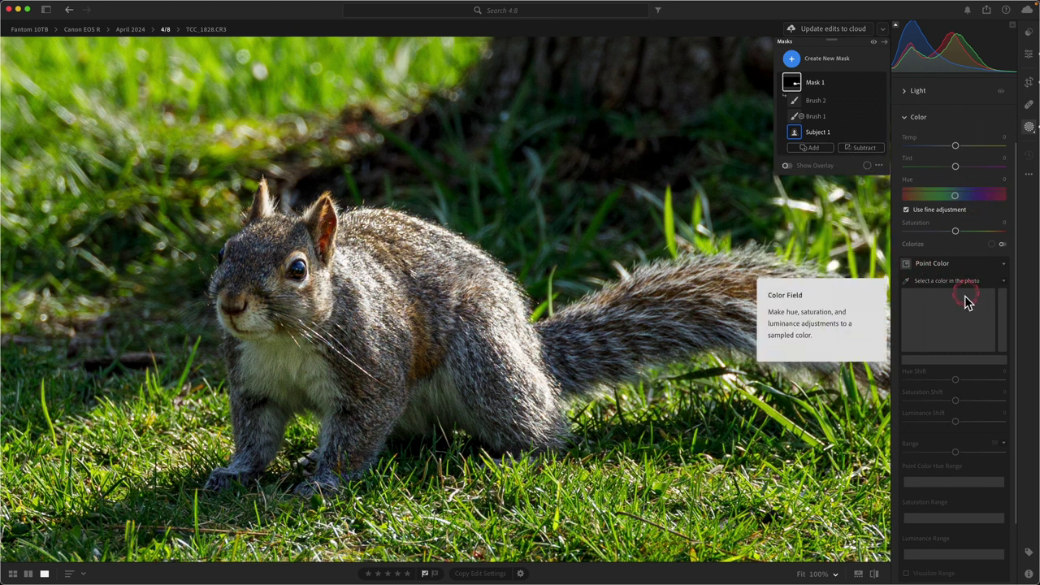
click(908, 284)
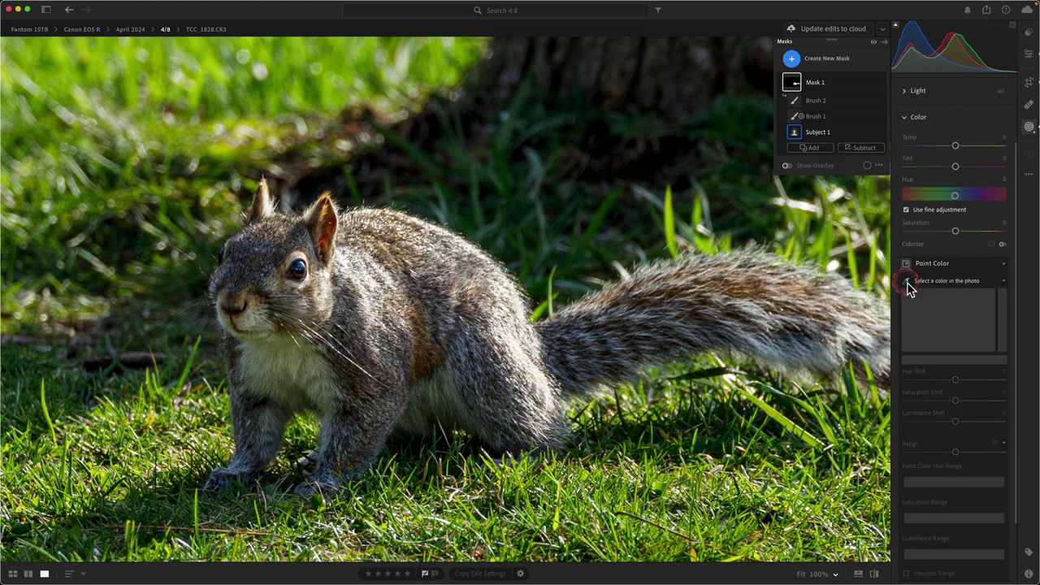
click(907, 282)
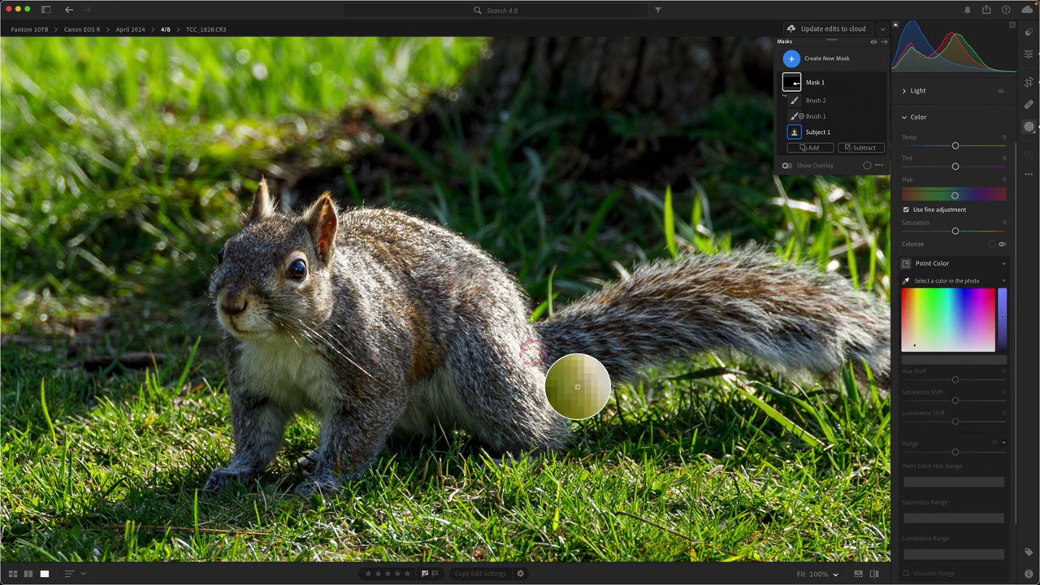
click(433, 360)
click(278, 299)
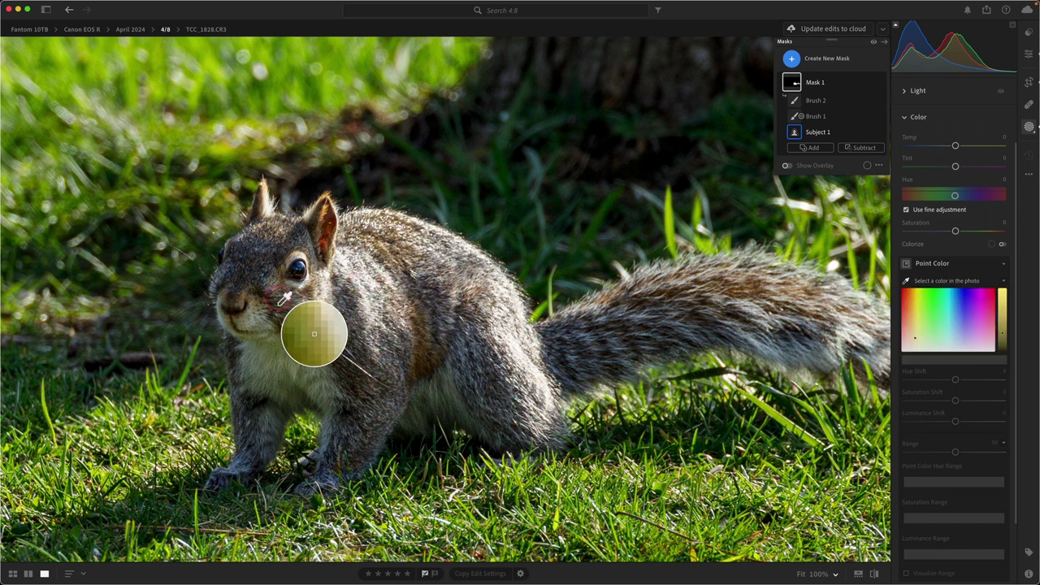
click(235, 300)
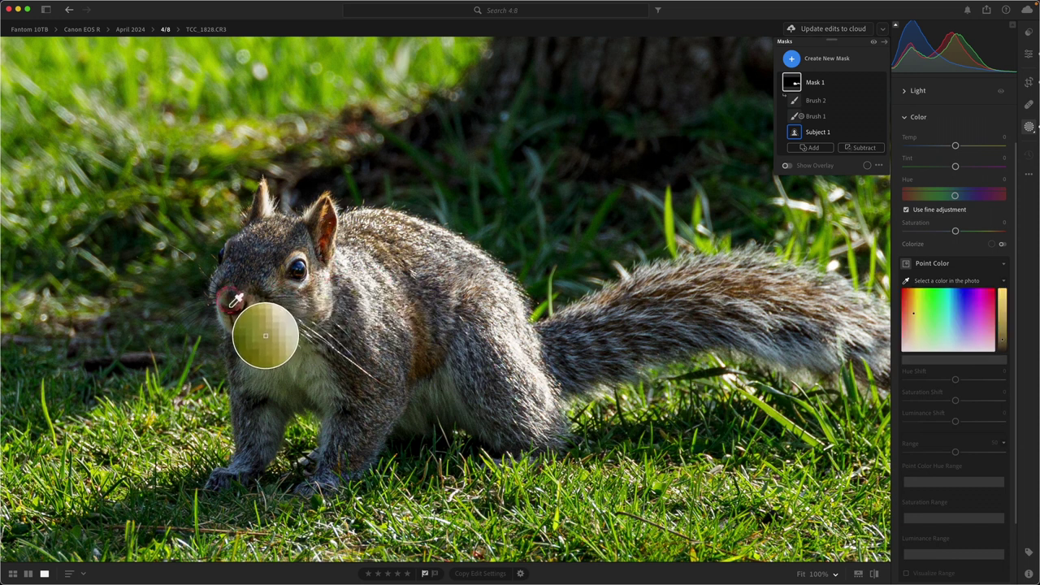
click(413, 325)
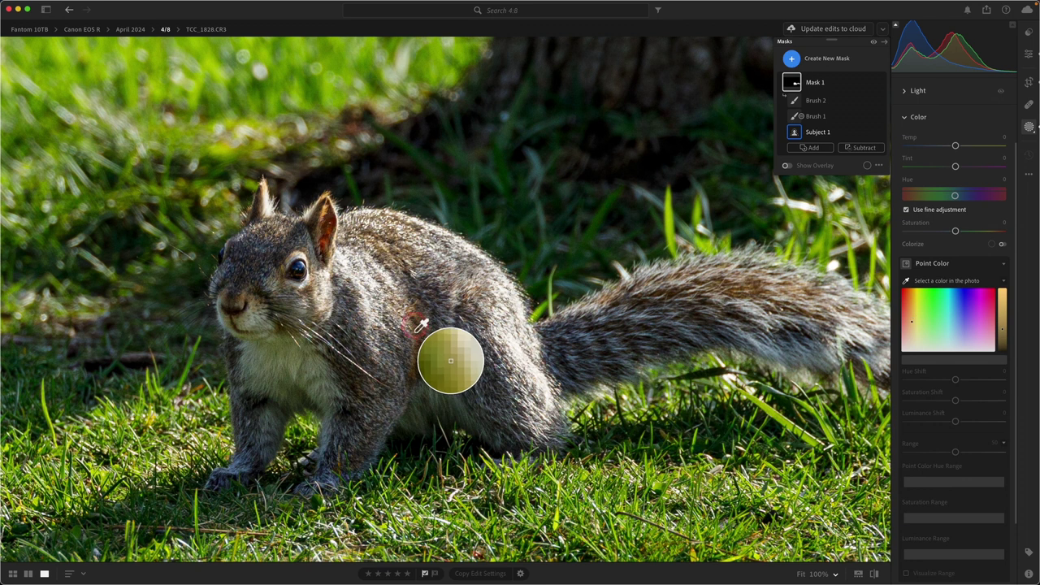
Step: Refine the Point Color sample to a reddish-brown from the squirrel's back fur, Range 50
mouse_move(416, 330)
mouse_down()
mouse_move(392, 285)
mouse_move(400, 255)
mouse_move(404, 299)
mouse_move(665, 287)
mouse_up()
drag(947, 301, 445, 315)
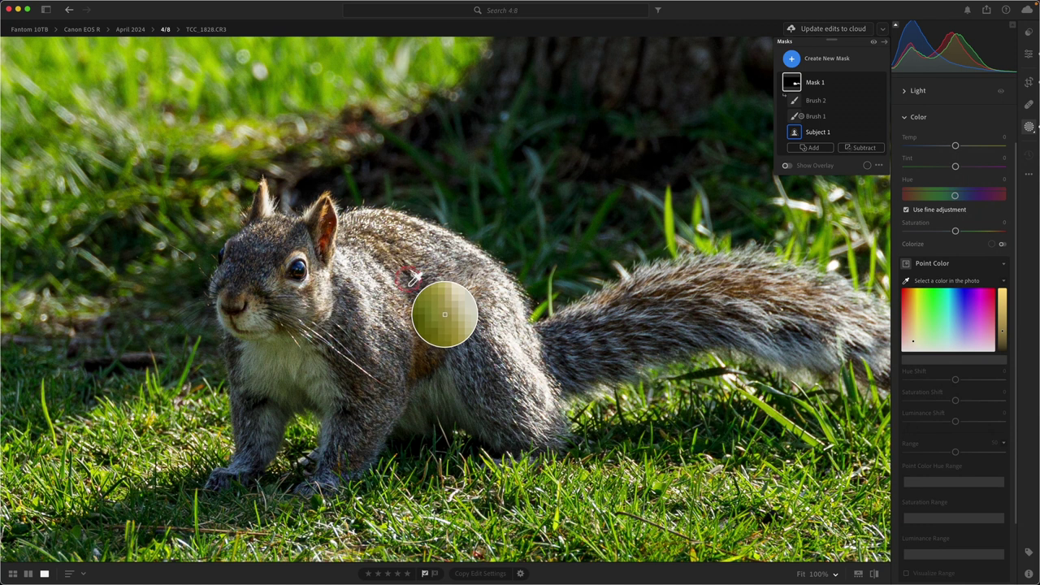
mouse_move(445, 315)
mouse_down()
mouse_move(434, 313)
mouse_move(446, 332)
mouse_move(878, 346)
mouse_move(915, 325)
mouse_move(943, 342)
mouse_up()
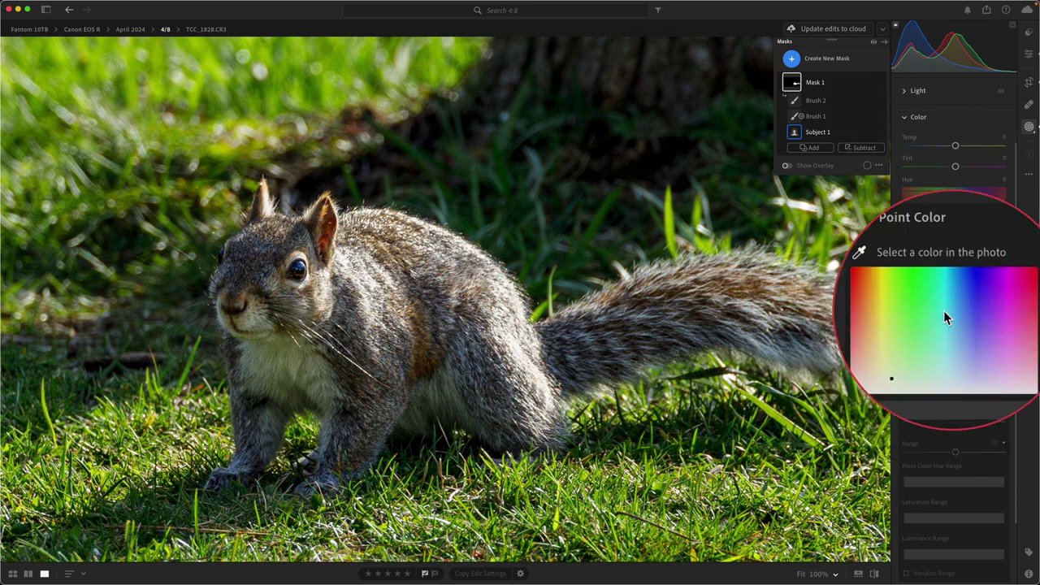
mouse_move(919, 338)
mouse_down()
mouse_move(747, 307)
mouse_move(657, 335)
mouse_move(435, 342)
mouse_move(381, 273)
mouse_move(397, 318)
mouse_move(375, 336)
mouse_move(285, 356)
mouse_move(444, 352)
mouse_move(641, 450)
mouse_move(644, 309)
mouse_move(598, 316)
mouse_move(785, 278)
mouse_move(689, 216)
mouse_move(596, 317)
mouse_move(505, 317)
mouse_move(408, 277)
mouse_move(370, 296)
mouse_move(319, 283)
mouse_move(259, 299)
mouse_move(308, 295)
mouse_up()
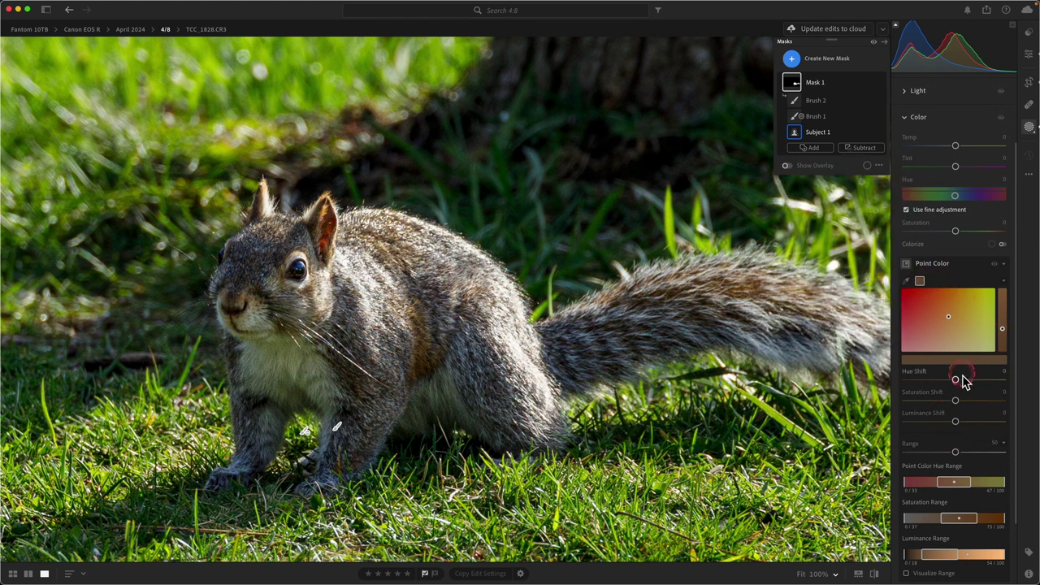
Step: Check the sampled fur's ranges: Hue 33–67, Saturation 37–73, Luminance 18–54
scroll(969, 424, down, 2)
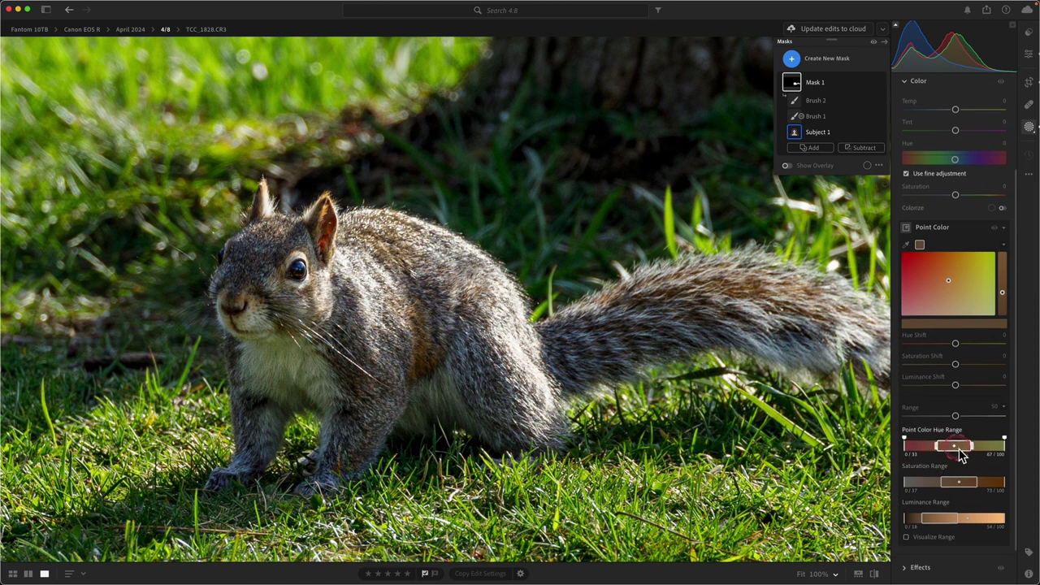
scroll(959, 451, down, 1)
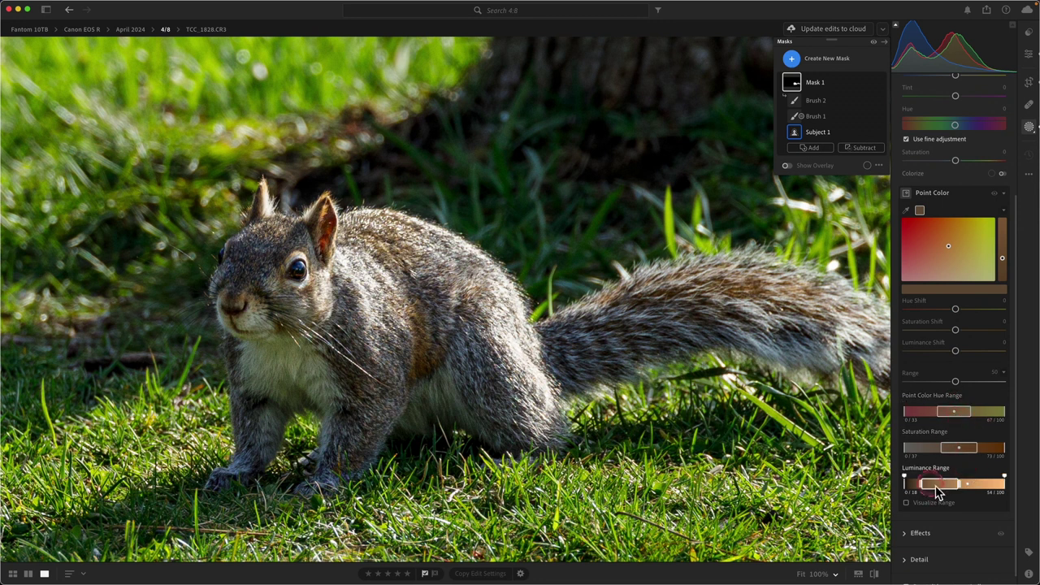
scroll(943, 370, up, 1)
scroll(945, 372, up, 1)
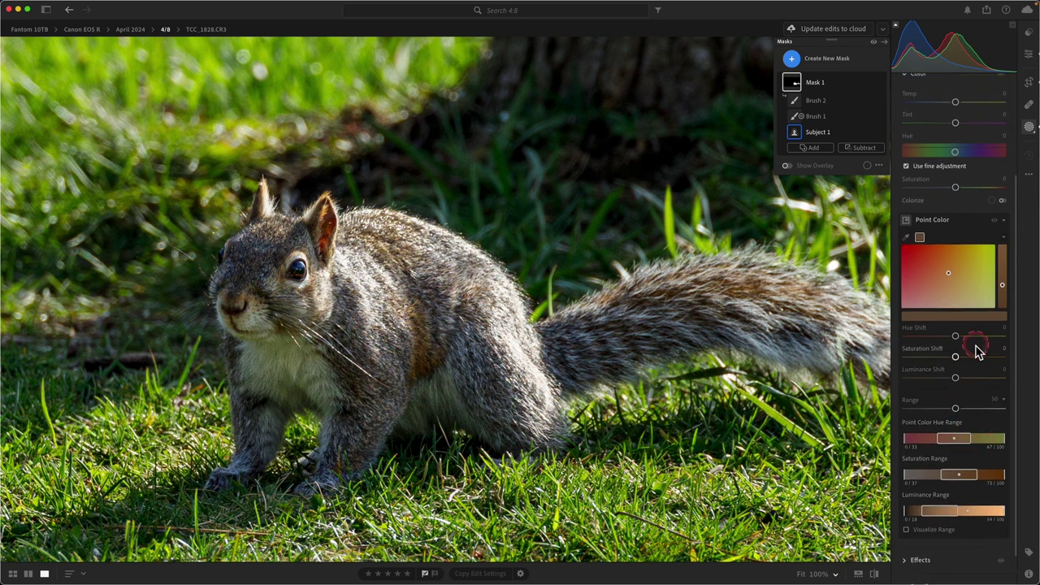
click(955, 379)
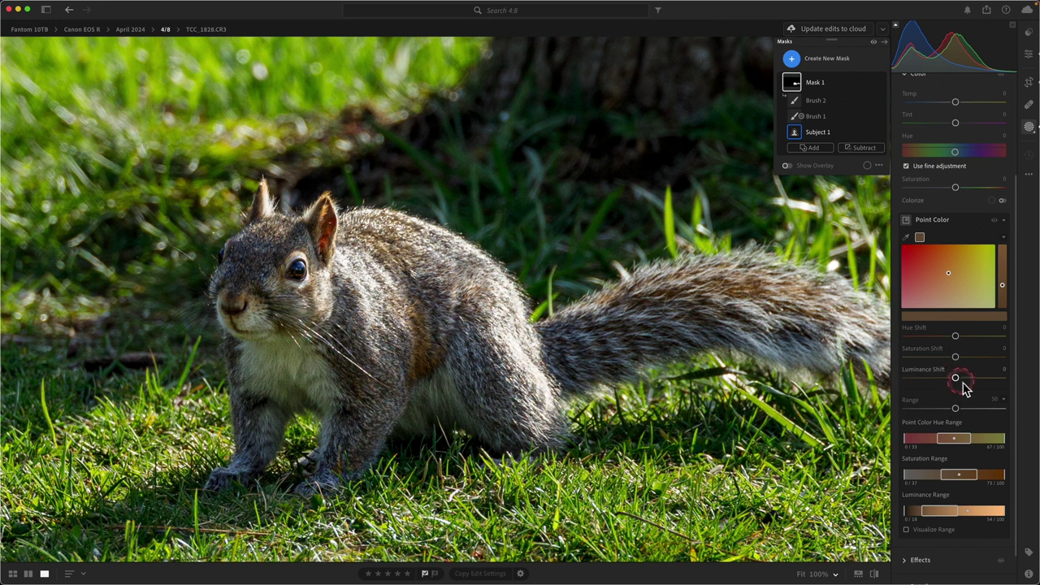
Step: Shift the sampled fur colour's Luminance to +44 and Saturation to +12
click(956, 380)
mouse_move(971, 382)
mouse_down()
mouse_move(979, 386)
mouse_move(961, 376)
mouse_move(1029, 378)
mouse_move(967, 392)
mouse_move(949, 384)
mouse_move(1005, 392)
mouse_move(972, 393)
mouse_up()
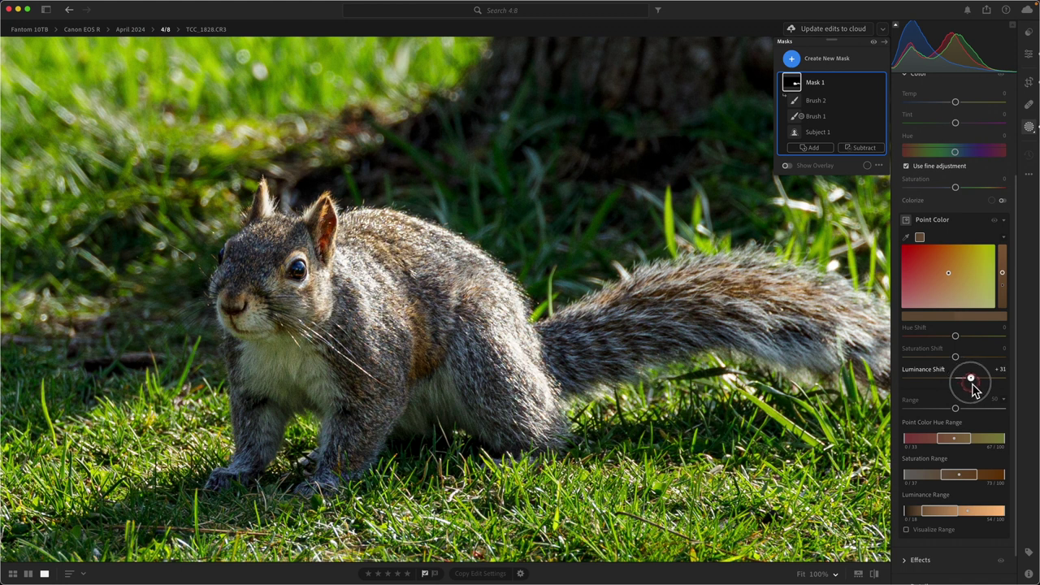
mouse_move(972, 386)
mouse_down()
mouse_move(912, 395)
mouse_move(968, 393)
mouse_up()
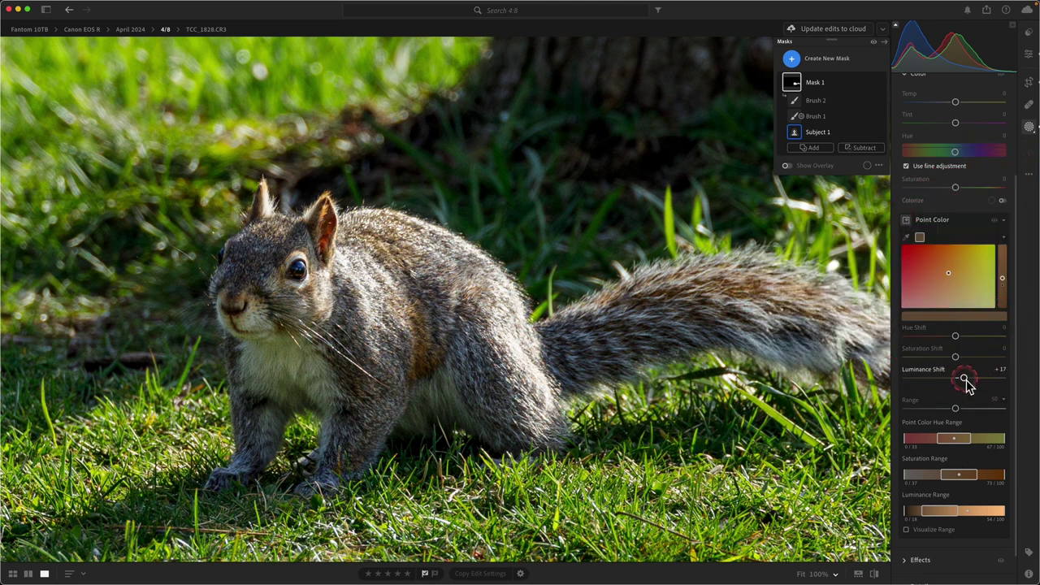
click(965, 379)
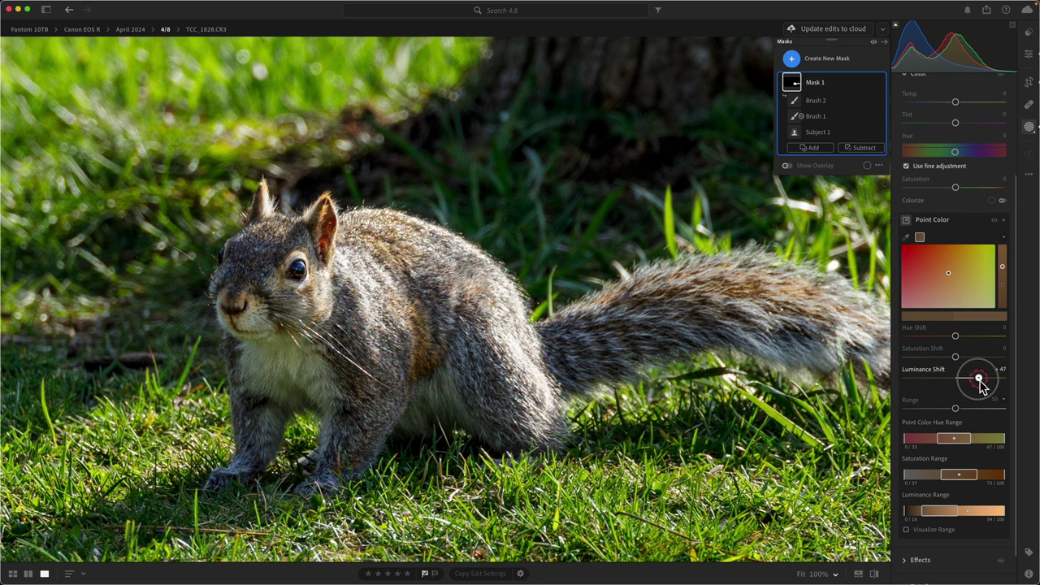
mouse_move(980, 386)
mouse_down()
mouse_move(940, 387)
mouse_move(982, 393)
mouse_up()
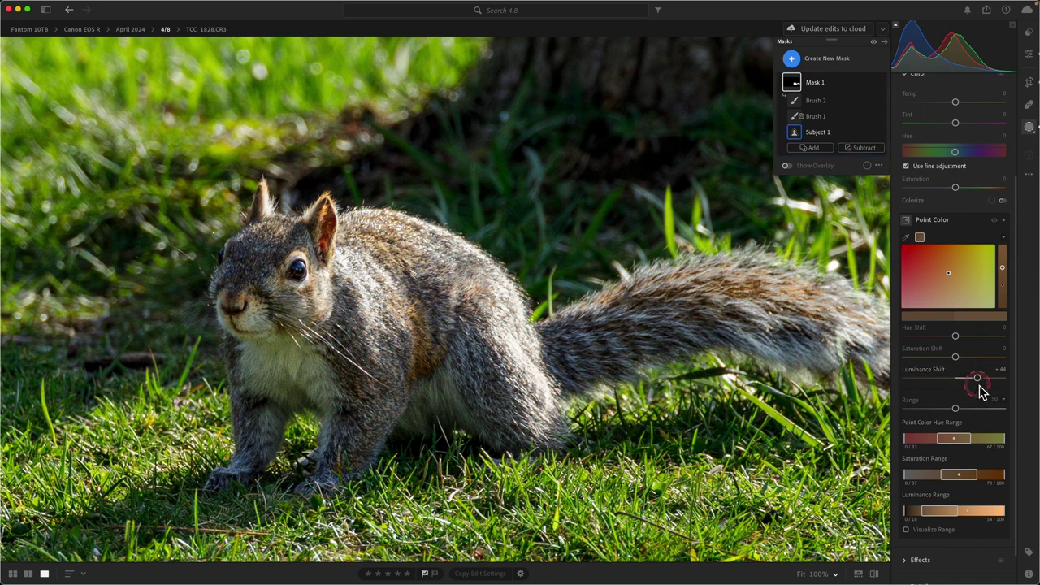
click(956, 357)
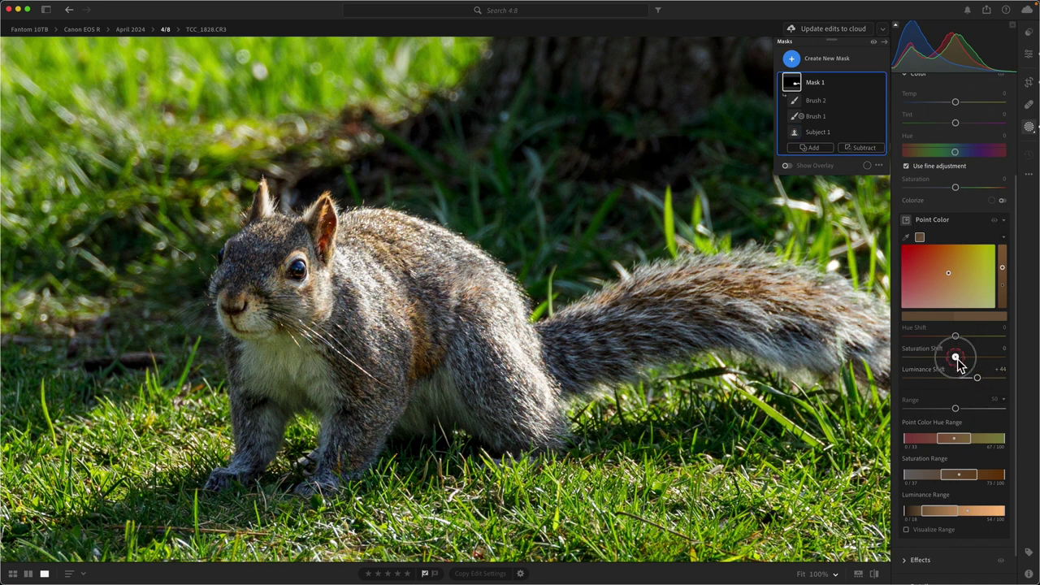
mouse_move(957, 359)
mouse_down()
mouse_move(948, 359)
mouse_move(963, 367)
mouse_up()
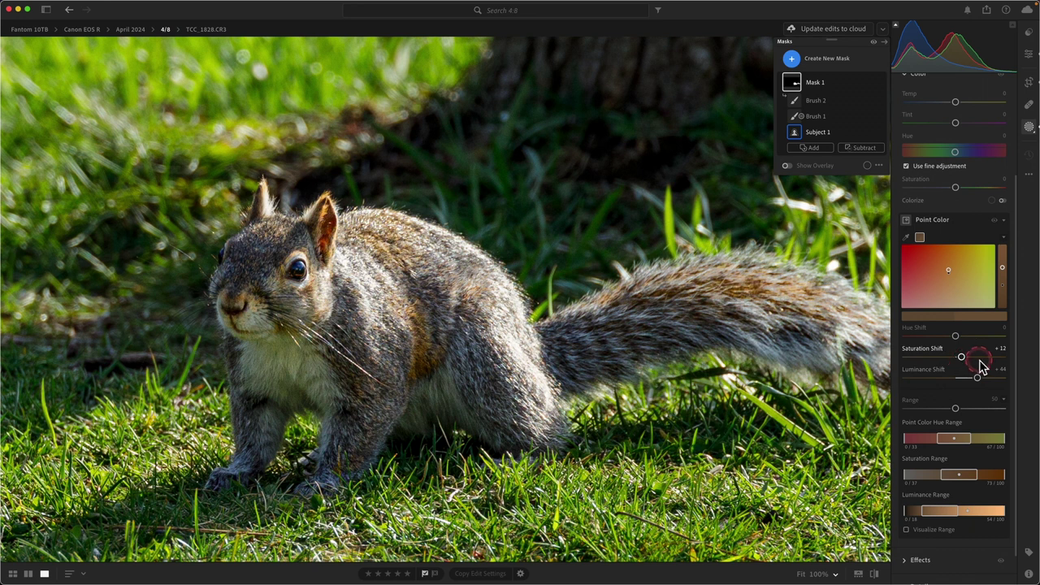
click(956, 336)
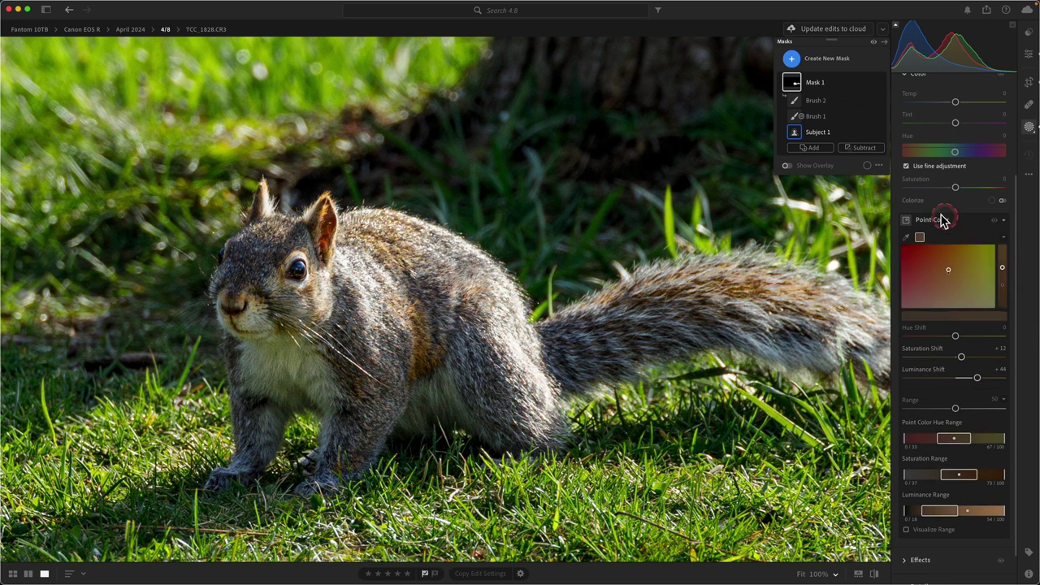
Step: Toggle the fur colour adjustment off and on to compare, then fit the whole photo in view
click(996, 222)
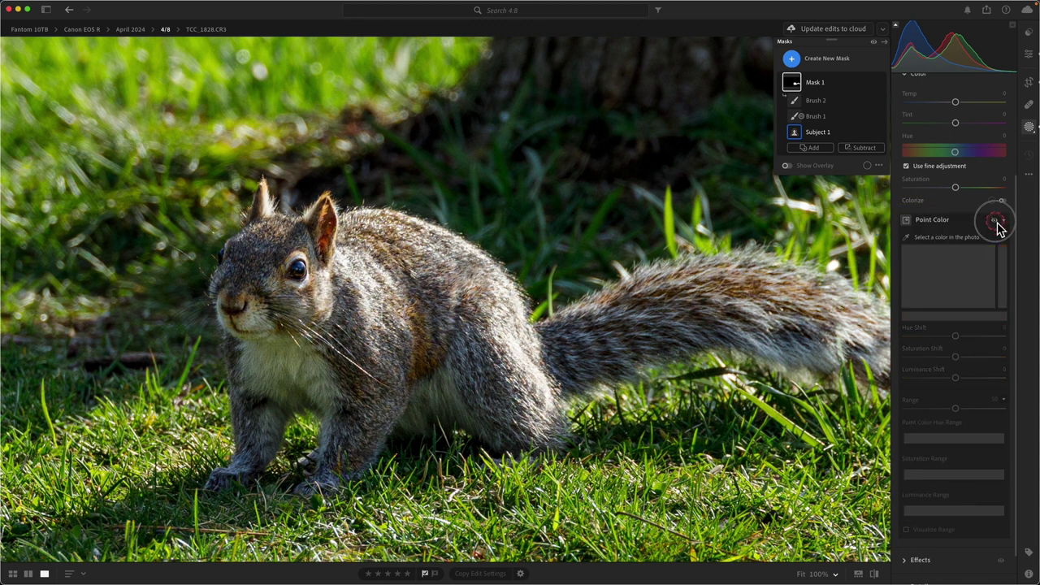
click(996, 223)
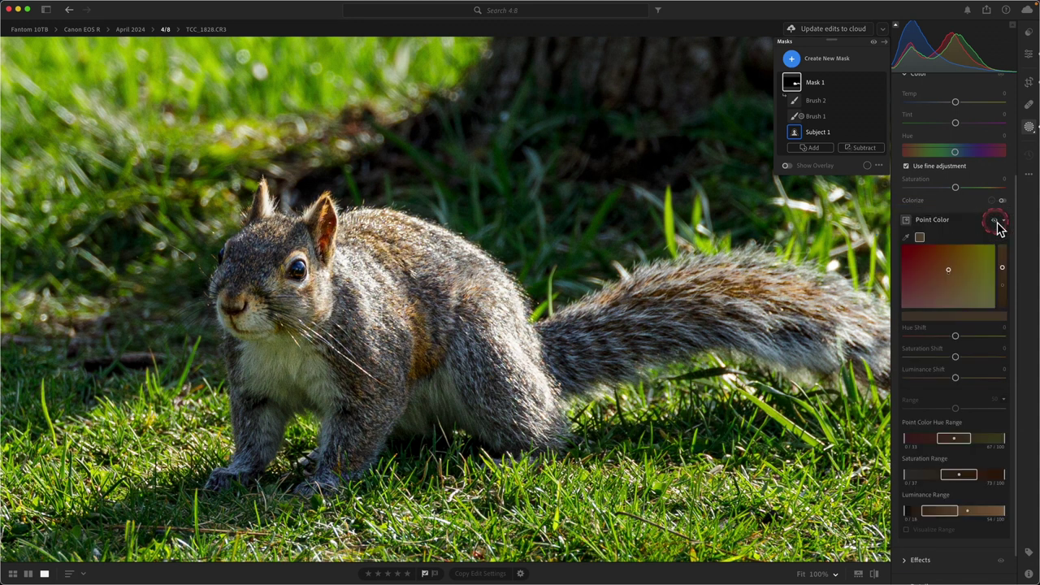
click(996, 223)
click(996, 222)
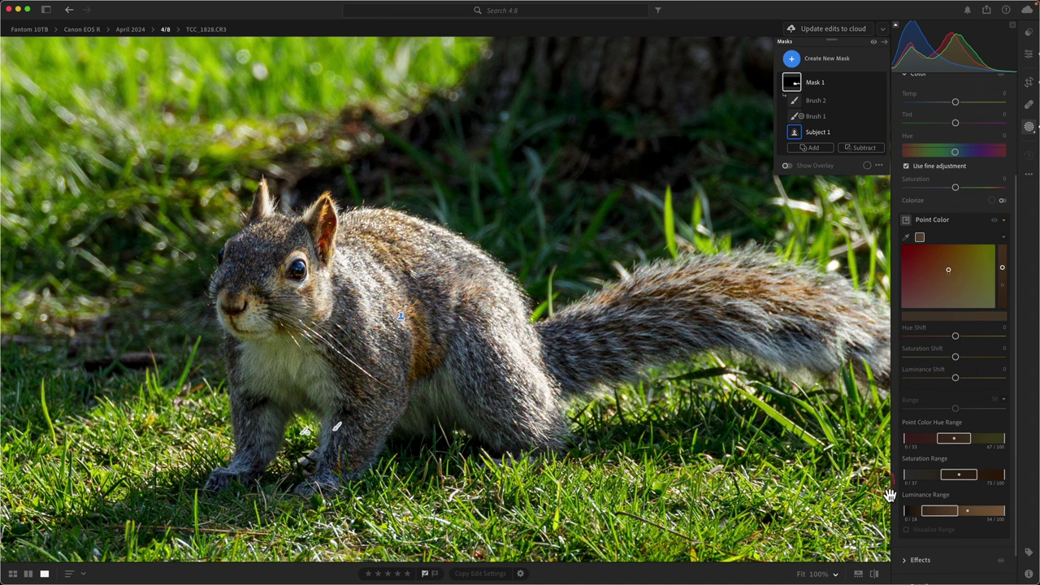
click(835, 575)
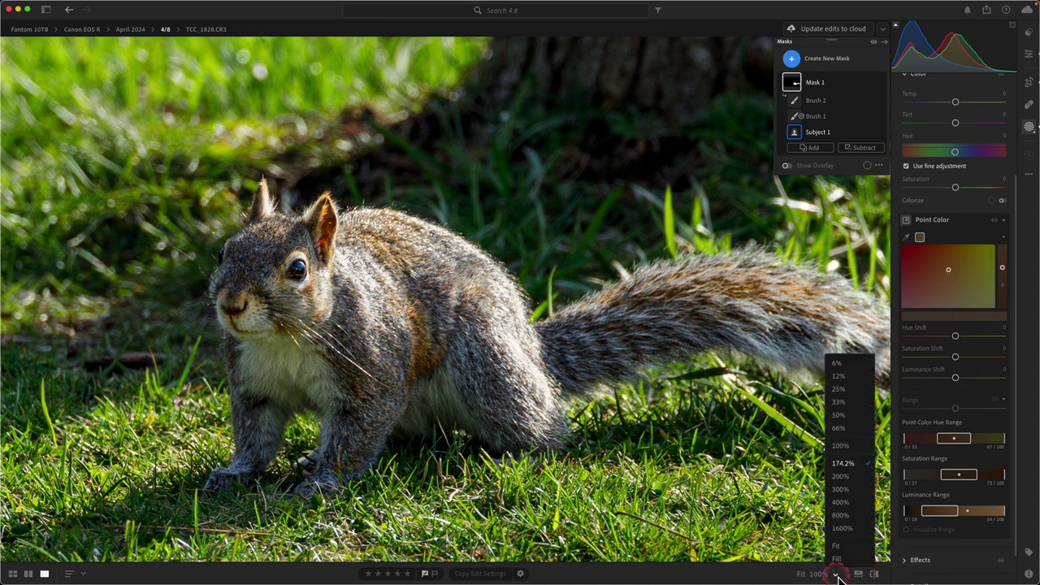
click(842, 443)
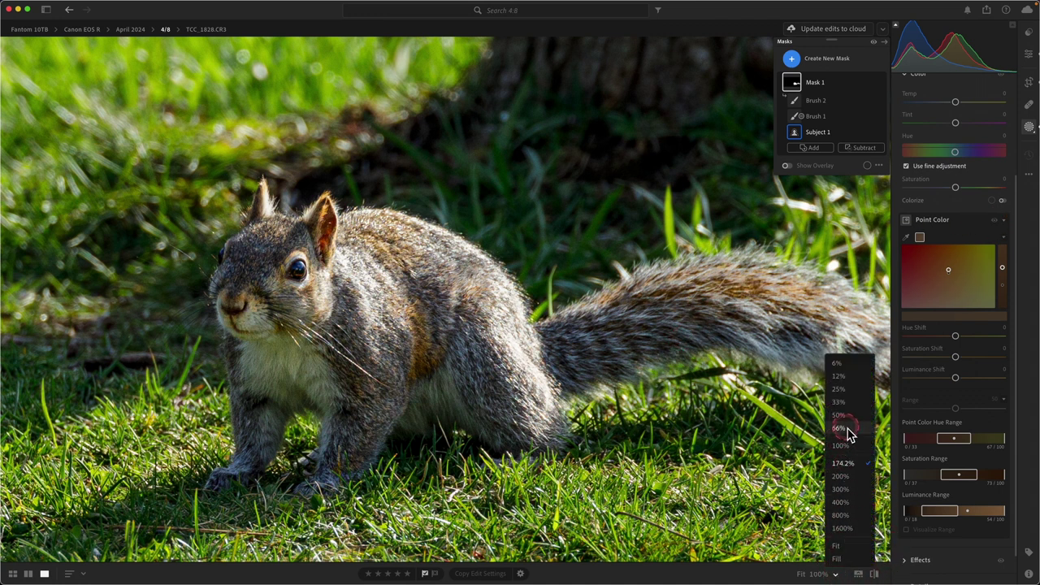
click(845, 429)
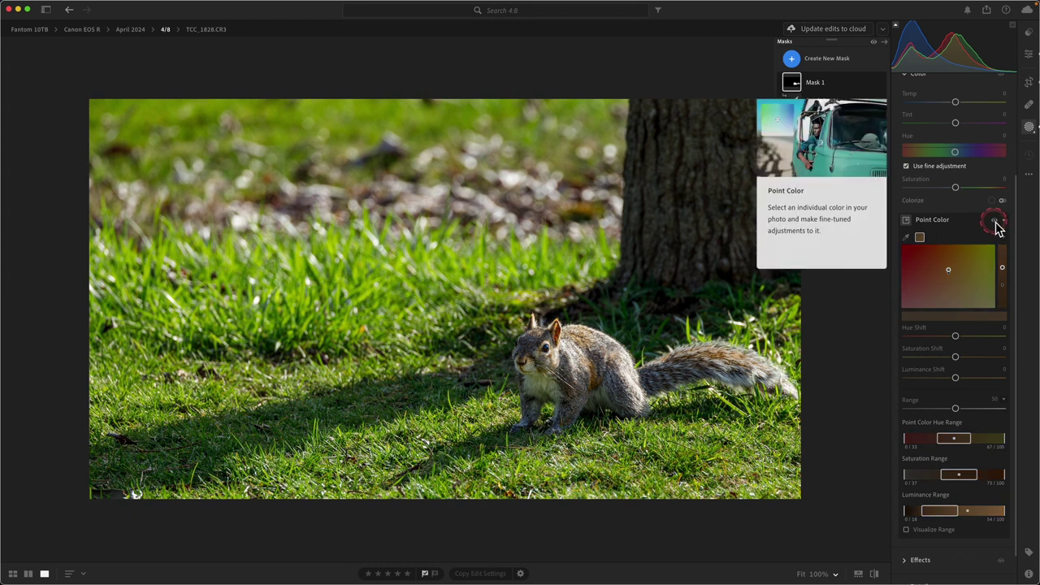
Step: Re-sample the fur colour and toggle the Point Color adjustment again to compare
click(995, 221)
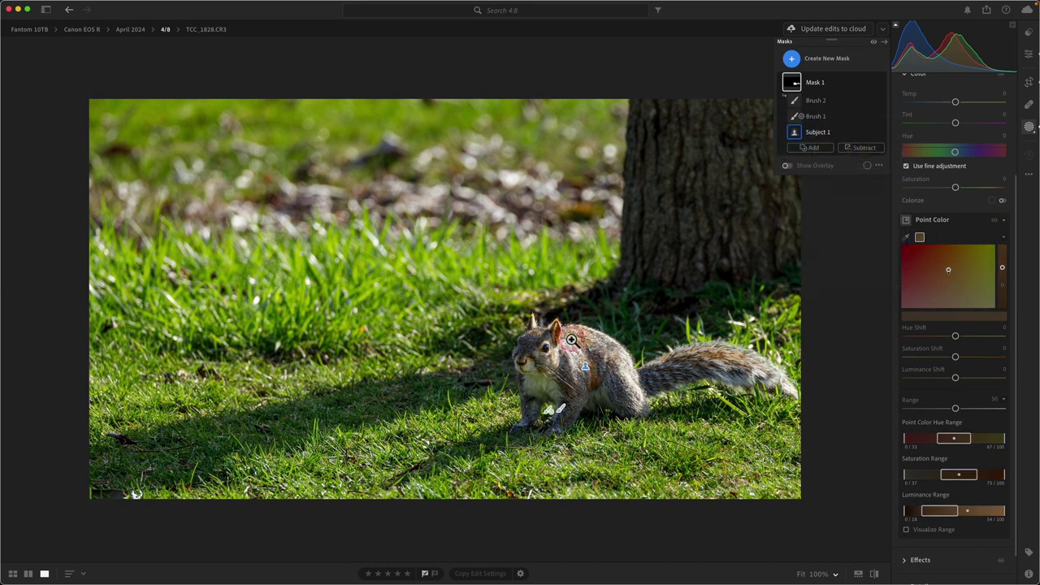
click(1029, 304)
click(995, 220)
click(996, 223)
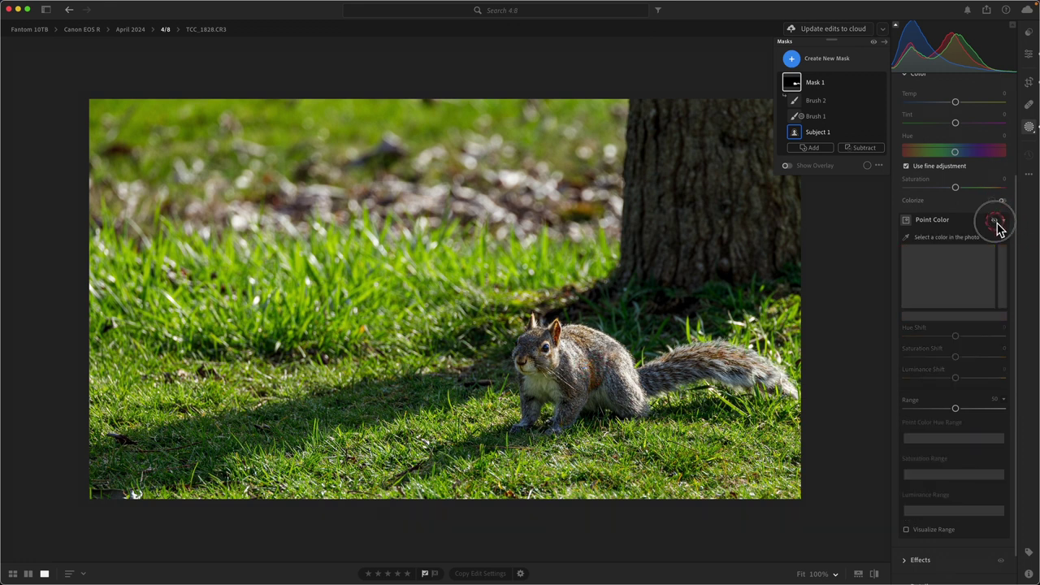
click(997, 222)
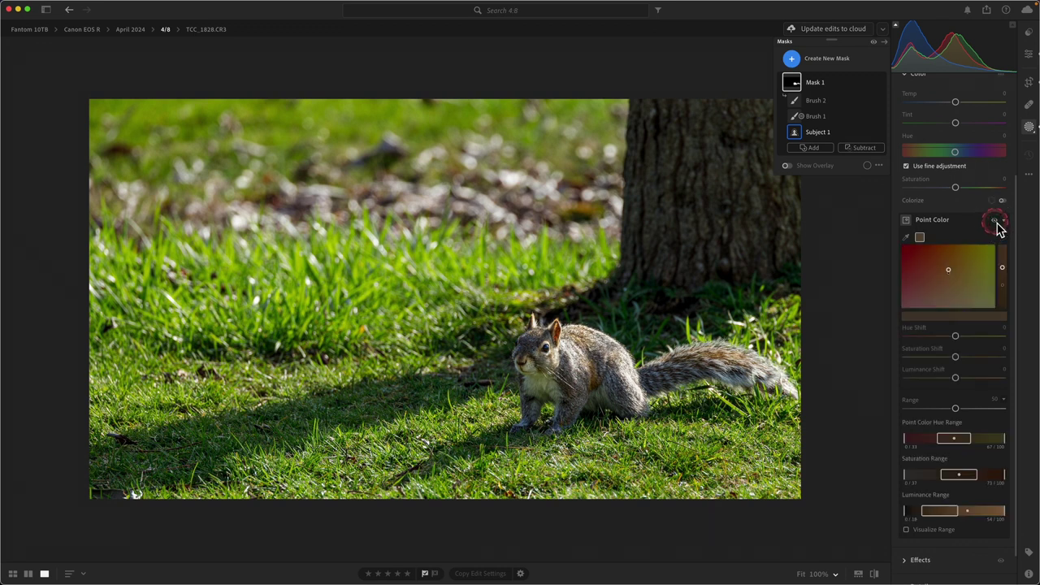
click(996, 222)
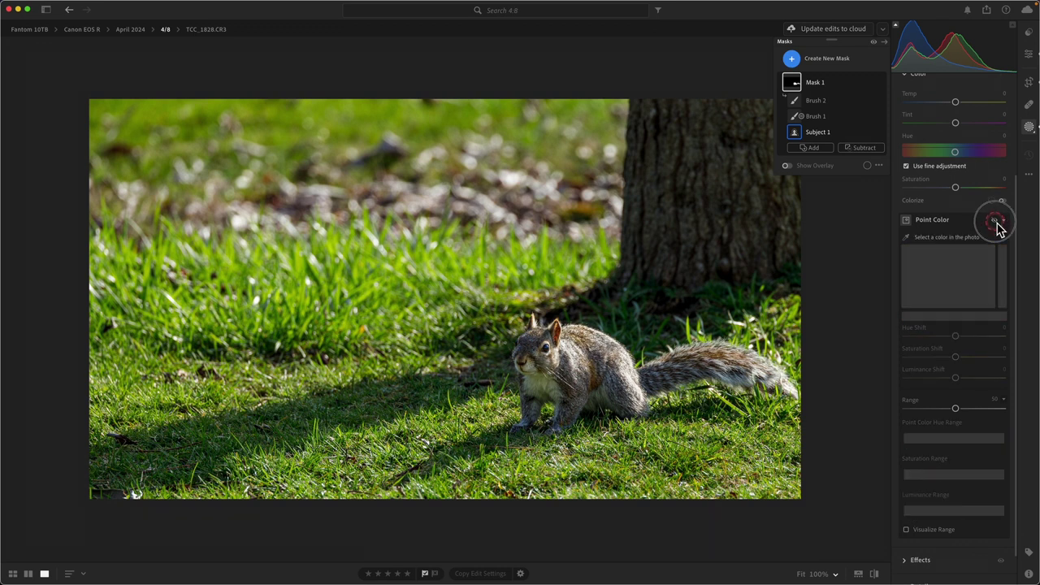
click(997, 223)
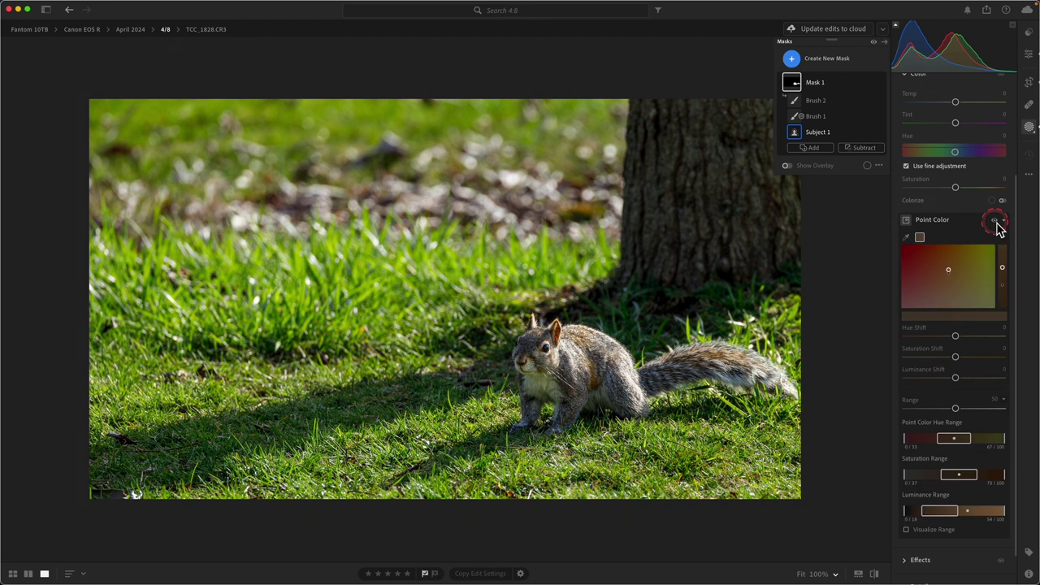
Step: Zoom in close on the squirrel to inspect the fur colour adjustment
click(1035, 340)
click(1022, 399)
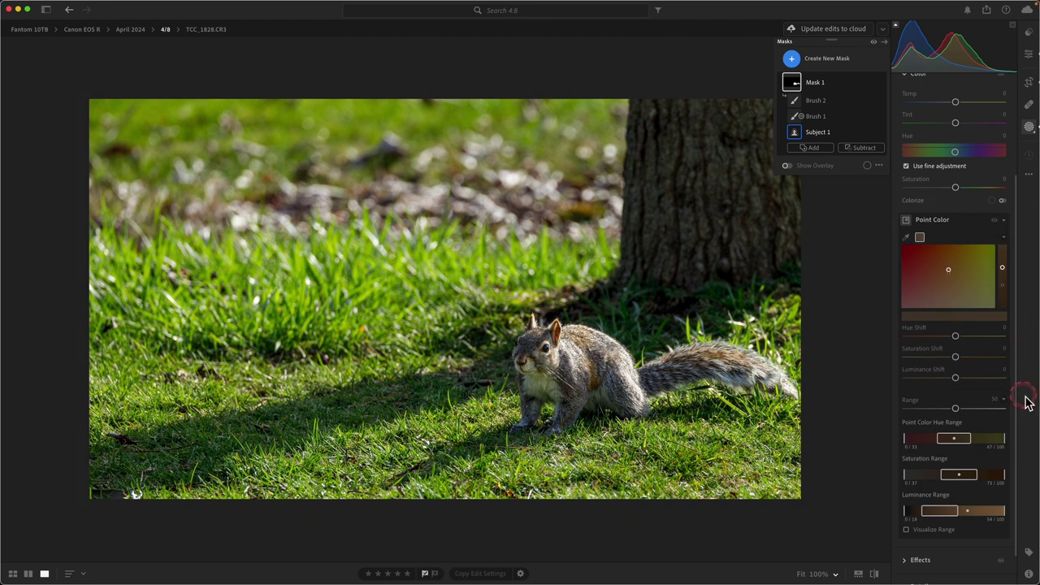
click(877, 323)
click(624, 370)
click(628, 373)
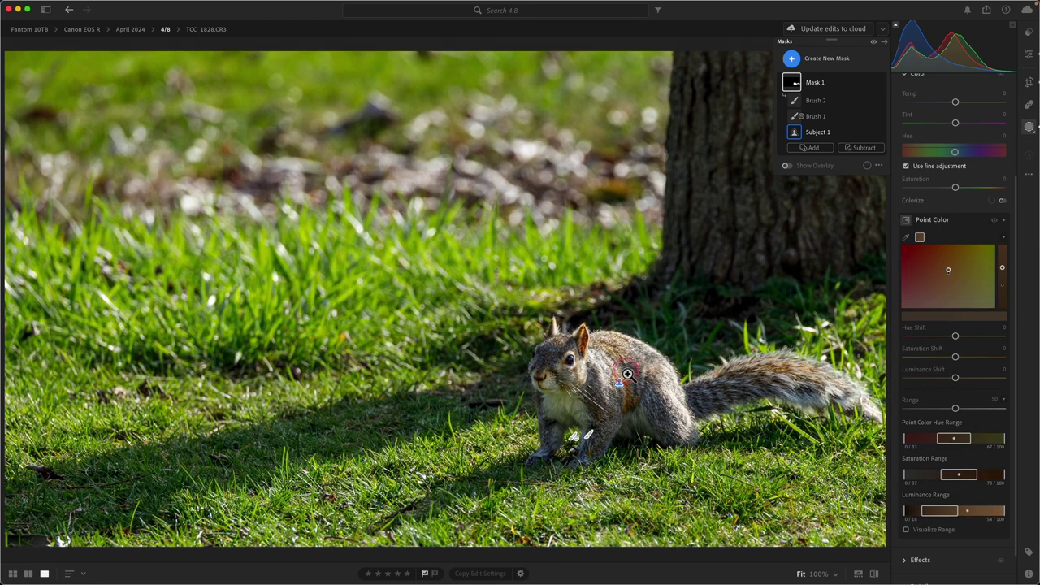
click(677, 391)
click(617, 358)
click(605, 349)
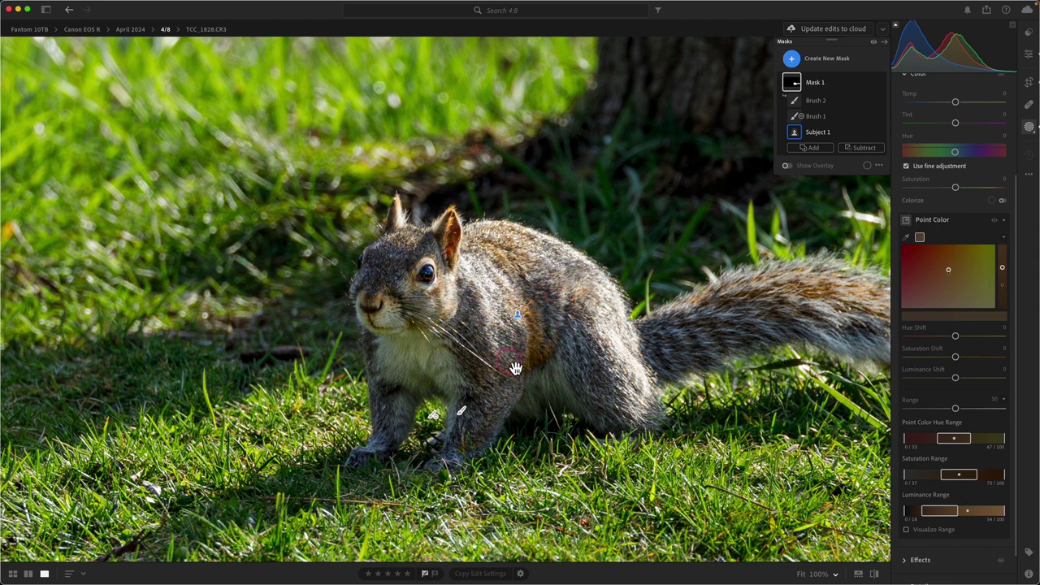
Step: Return the Point Color Saturation and Luminance Shift to 0, keeping the sampled fur ranges
click(999, 318)
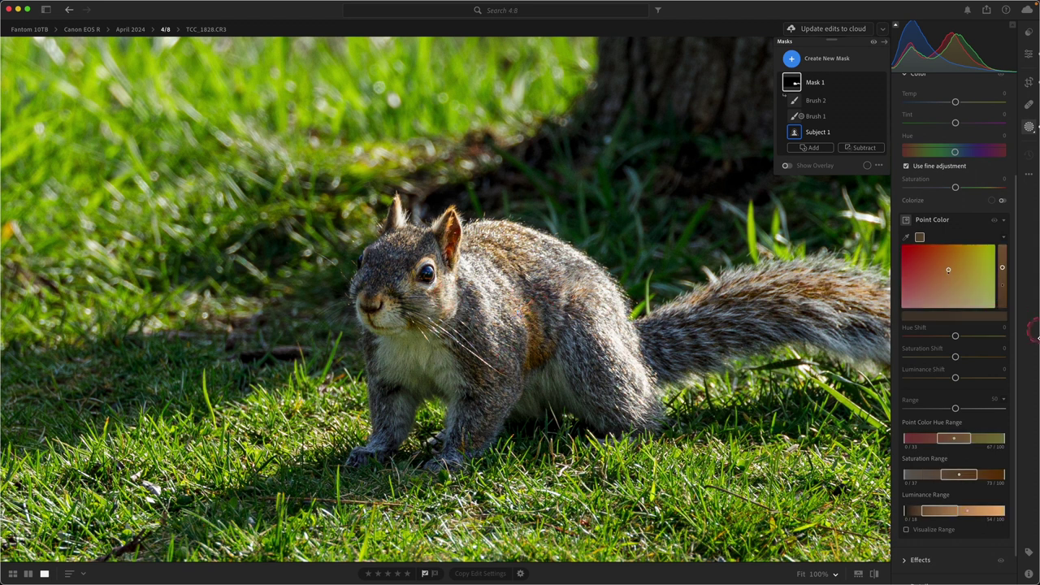
click(1033, 354)
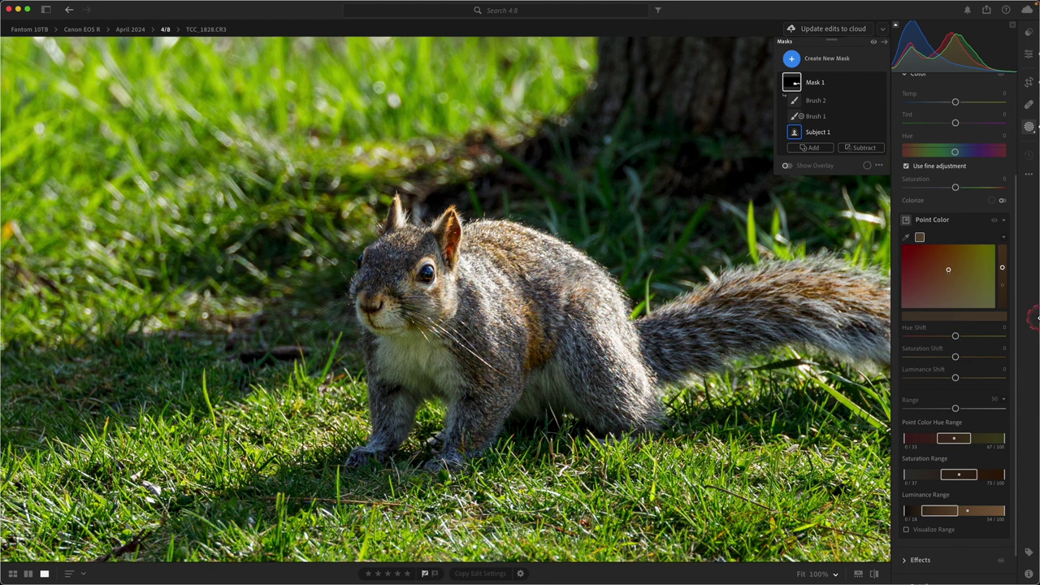
click(470, 333)
click(478, 306)
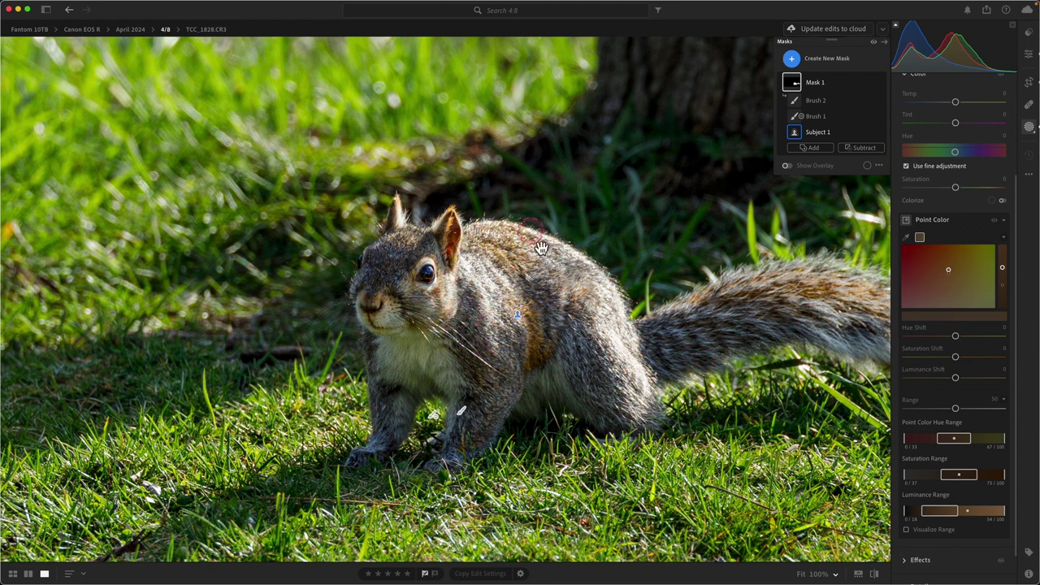
click(438, 278)
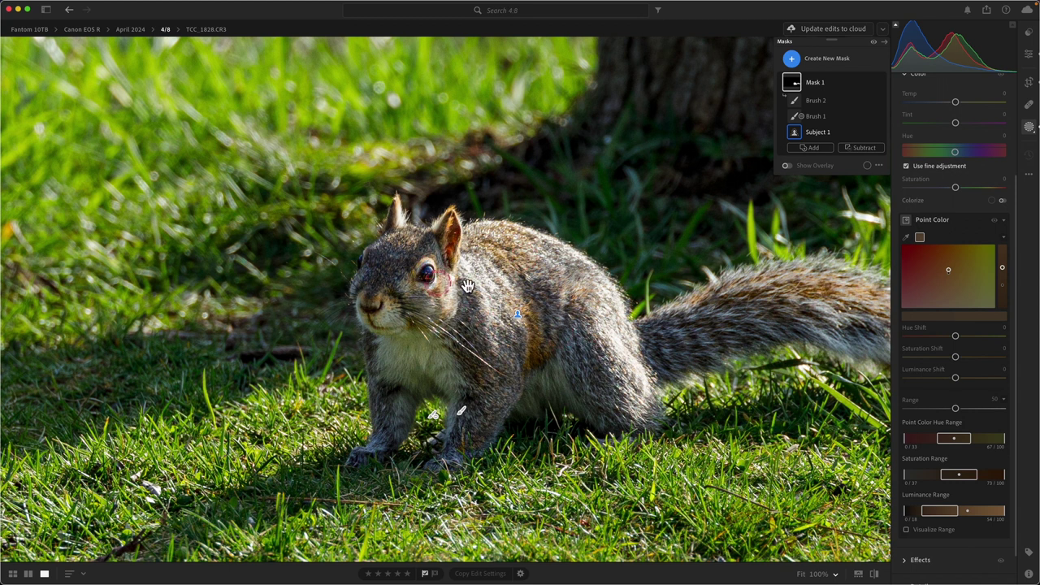
click(526, 327)
click(945, 379)
click(1026, 370)
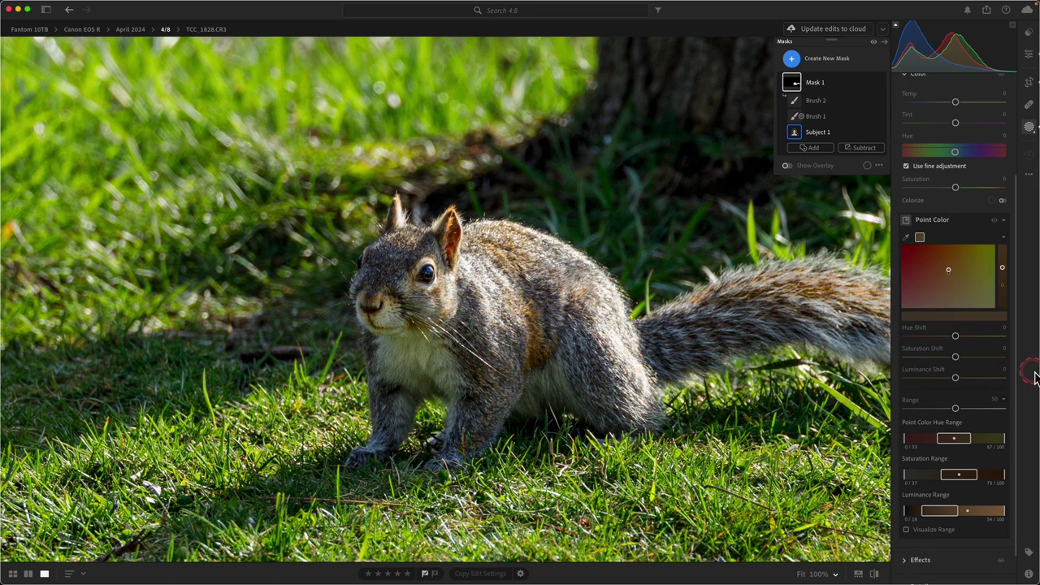
Step: Select Mask 1 and raise the sampled fur's Luminance Shift to +17
click(1000, 378)
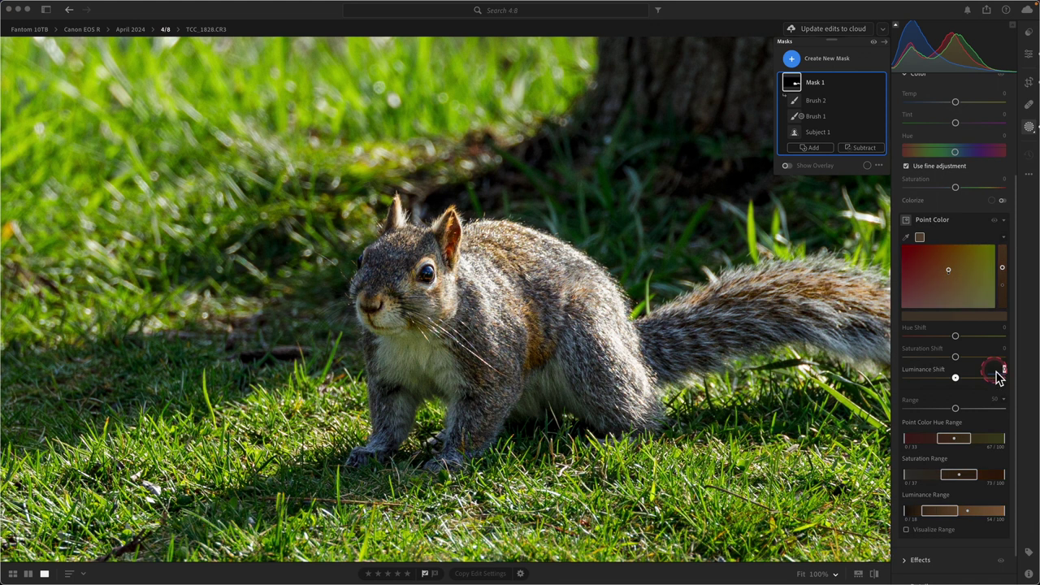
double_click(956, 378)
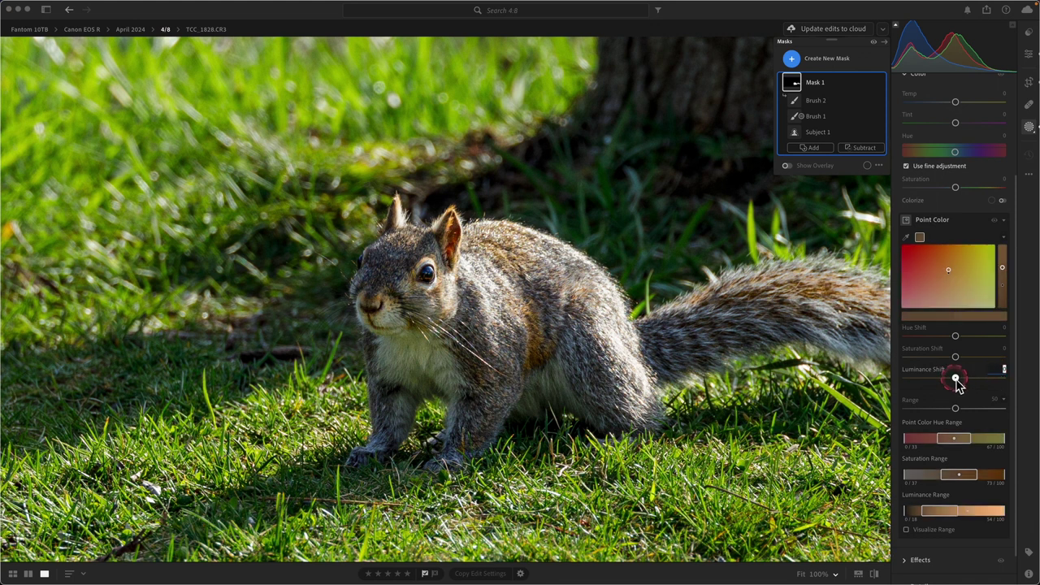
mouse_move(956, 380)
mouse_down()
mouse_move(981, 386)
mouse_move(952, 383)
mouse_move(966, 388)
mouse_up()
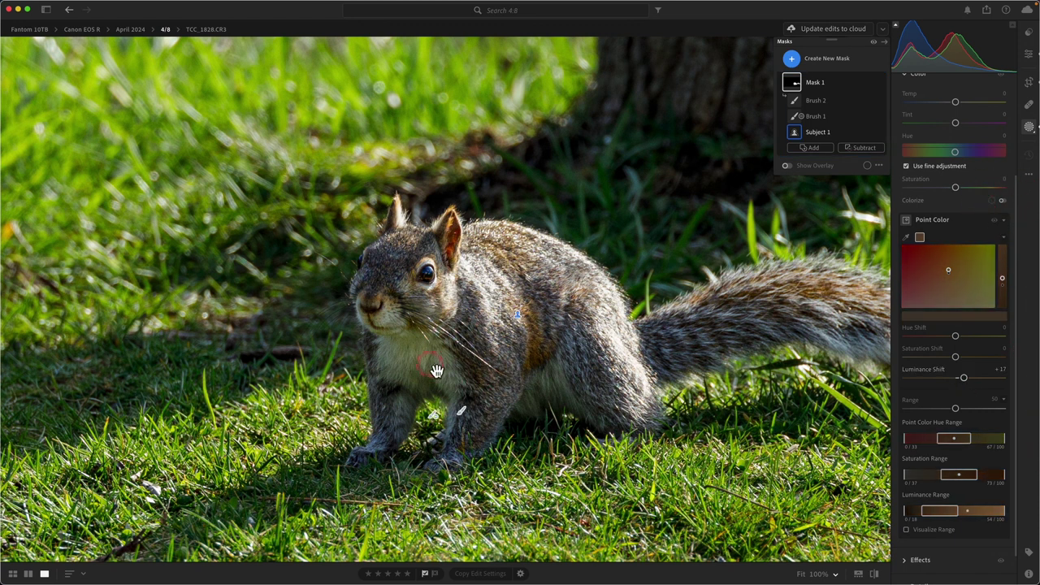
Step: Compare against the unedited original with backslash and re-sample the fur colour, all shifts at 0
click(476, 349)
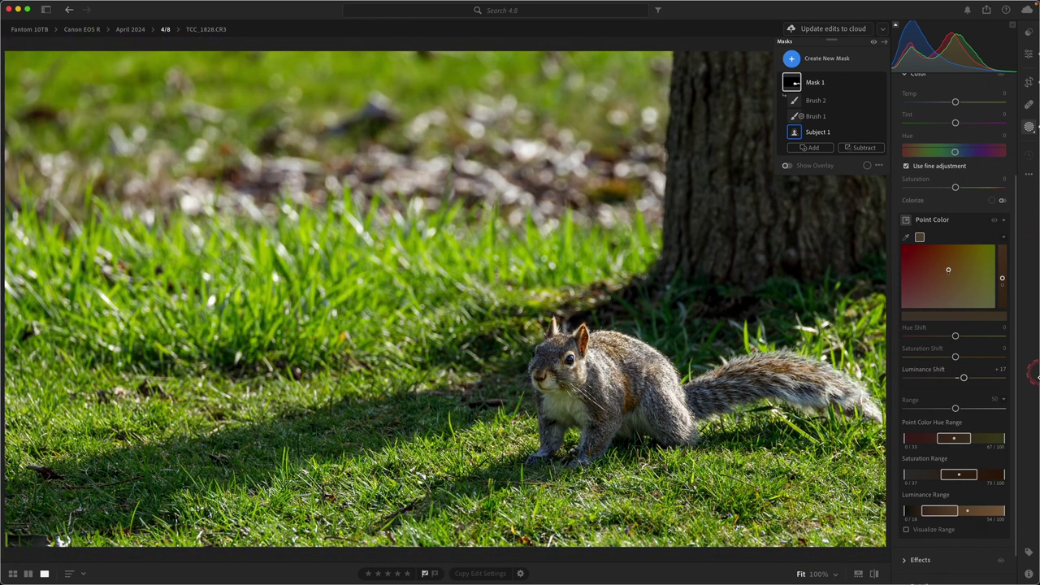
key(backslash)
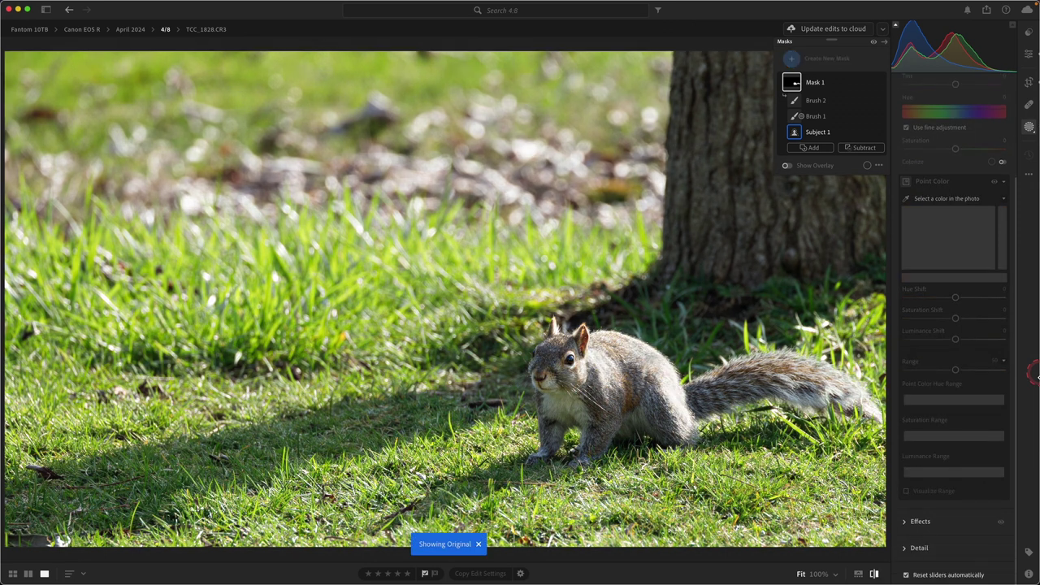
click(574, 439)
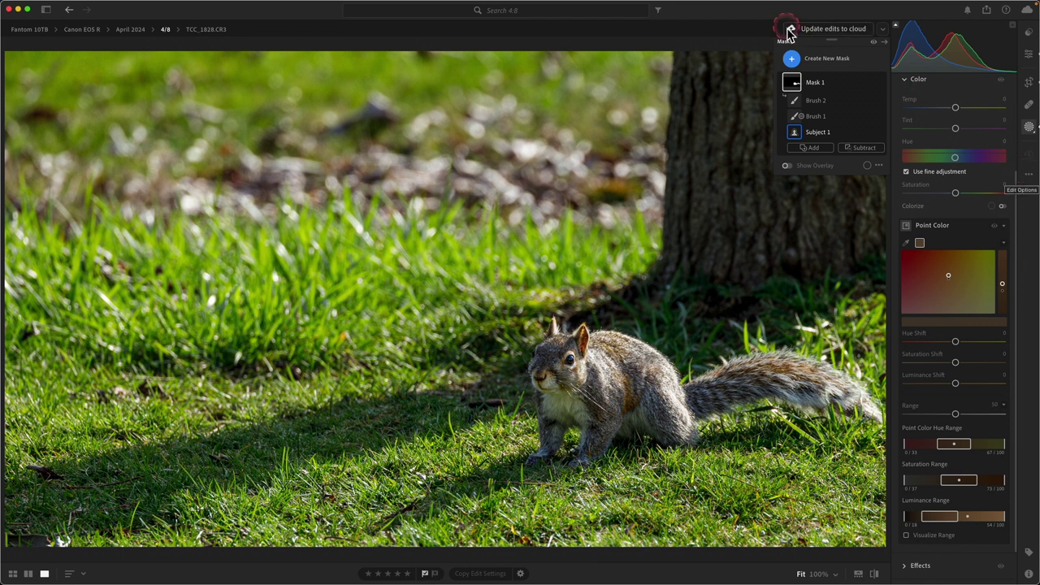
Step: Create a Background mask around the squirrel and answer Yes to the feedback prompt
click(793, 60)
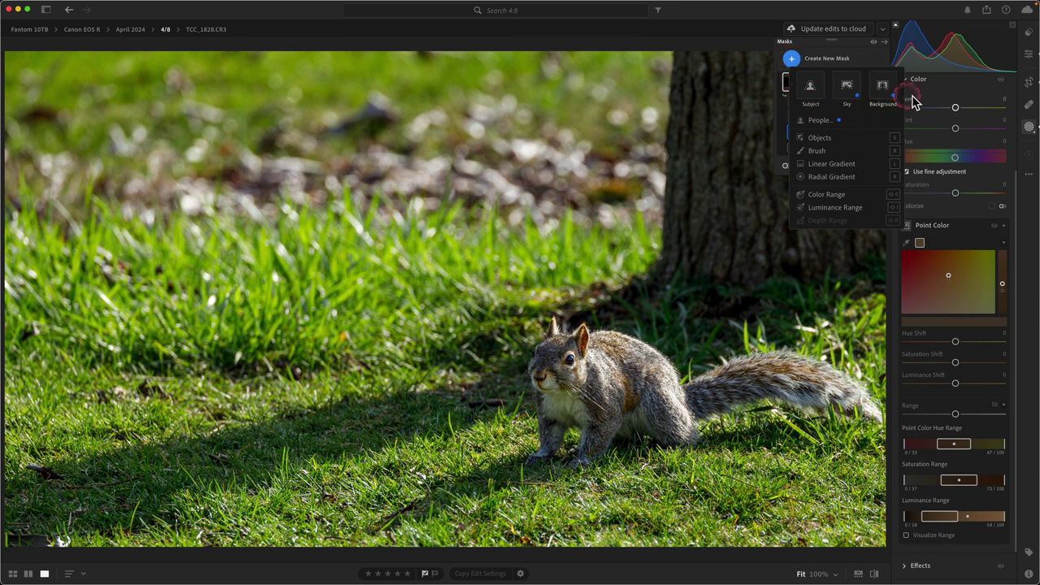
click(883, 86)
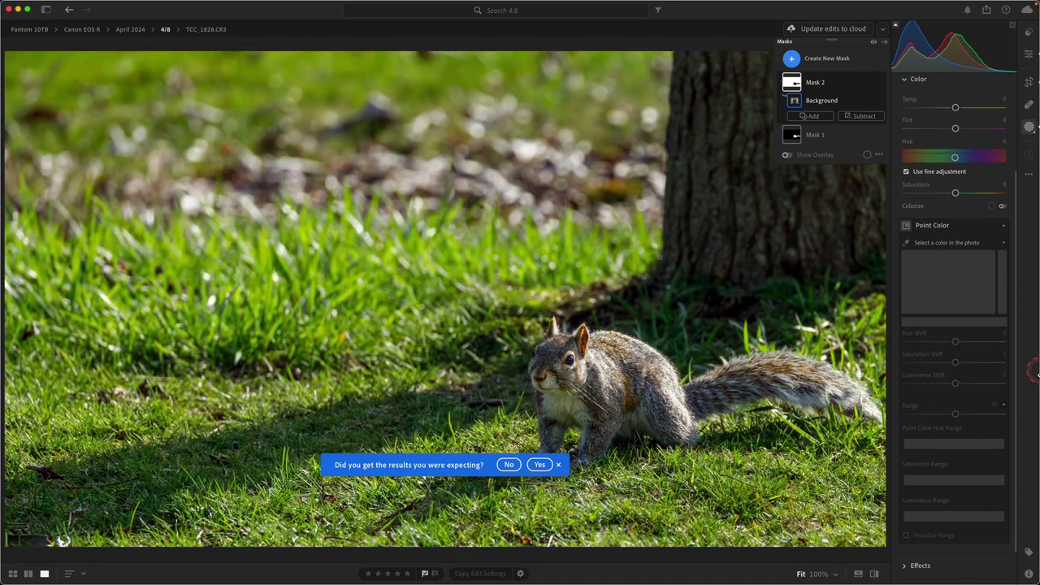
click(980, 370)
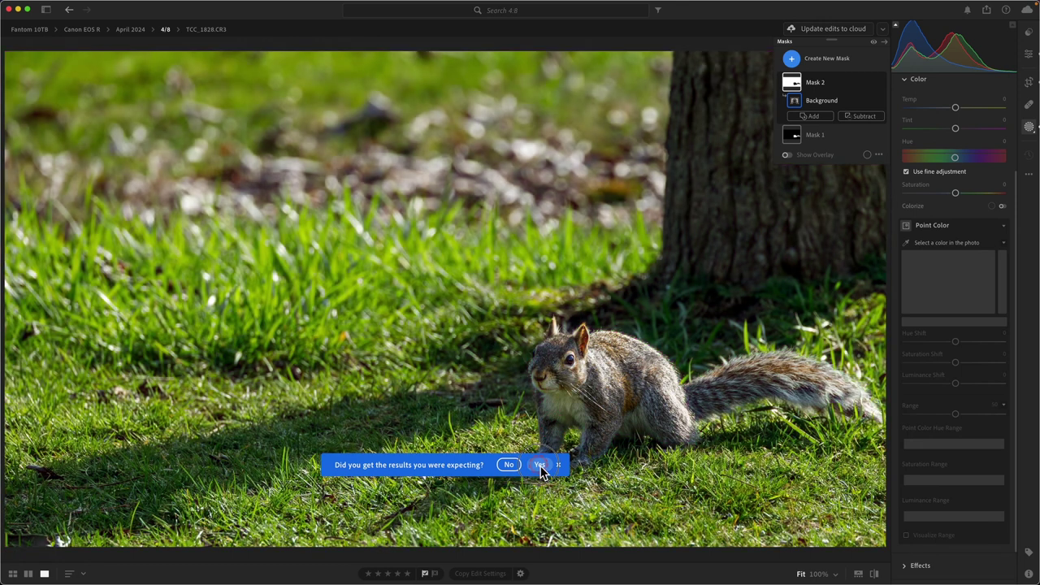
click(541, 467)
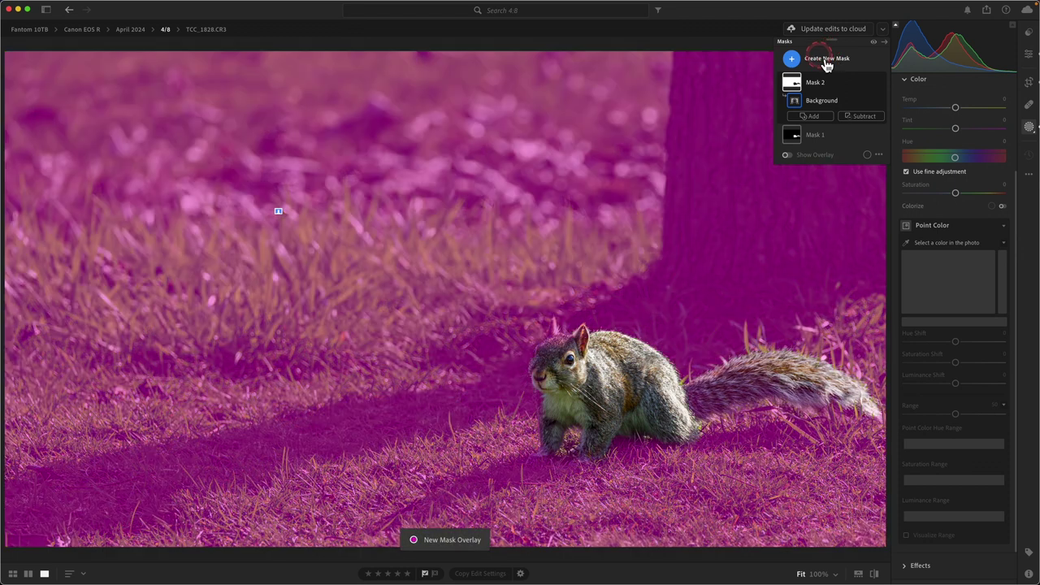
Step: Hide the mask overlay, glance at global settings, then return to Mask 2 with components collapsed
mouse_move(826, 65)
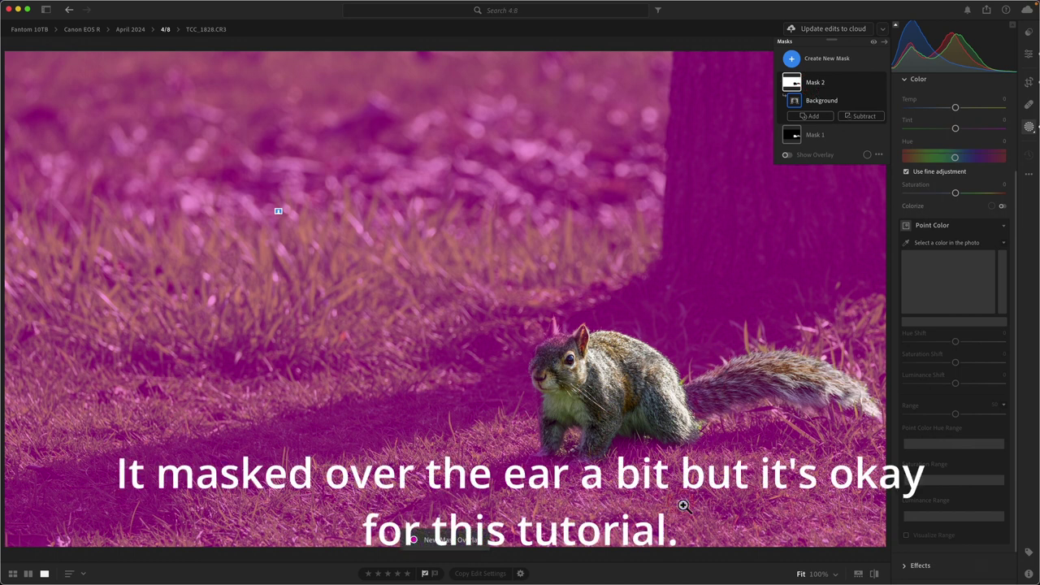
click(1029, 127)
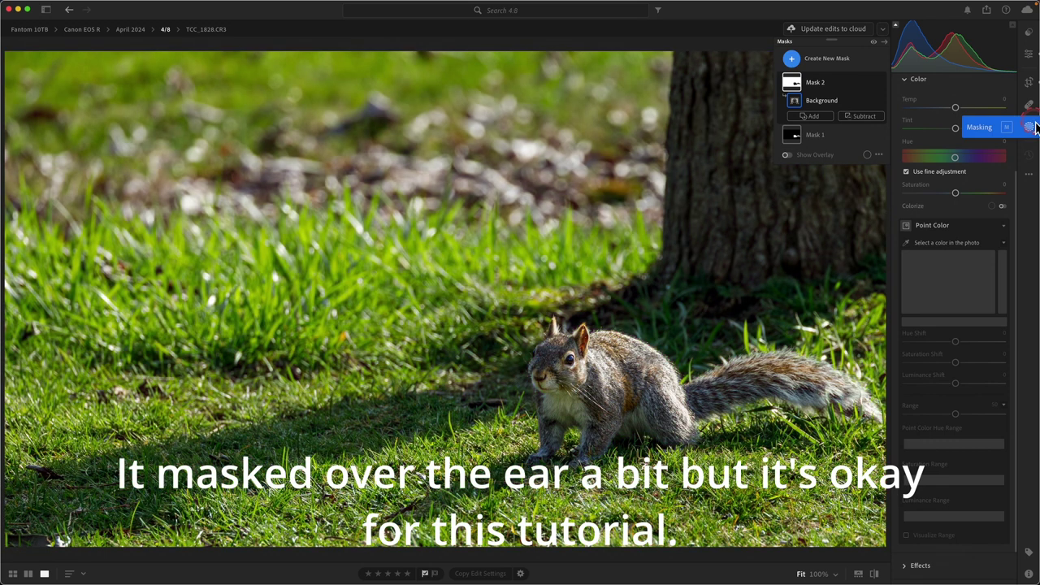
click(1036, 163)
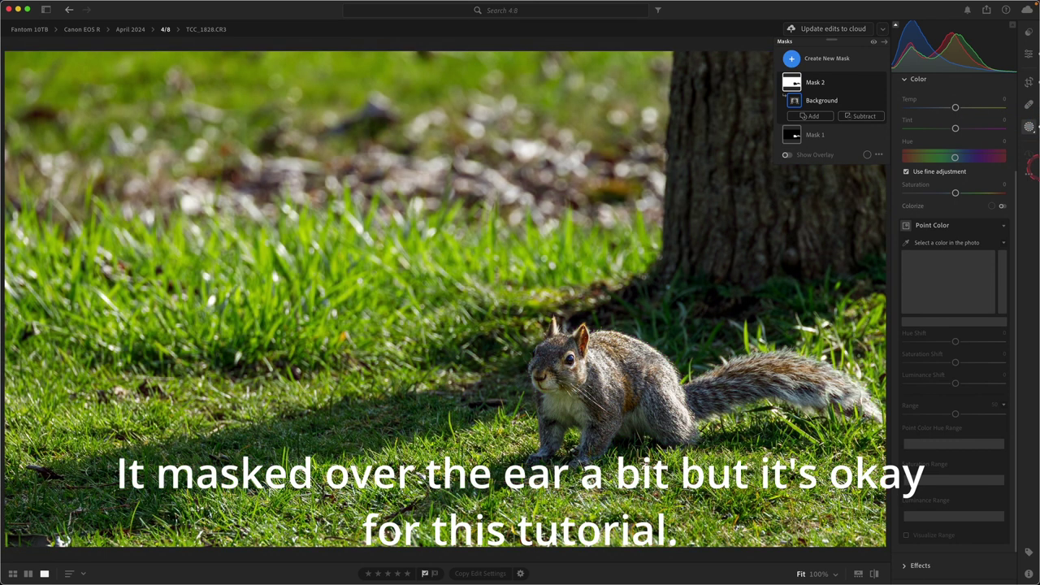
click(1028, 54)
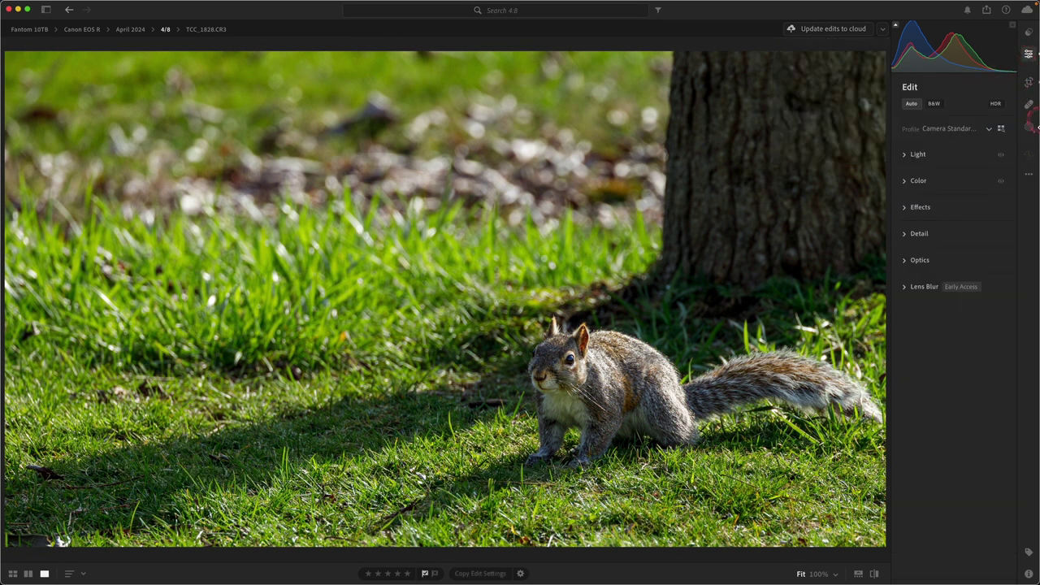
click(1029, 128)
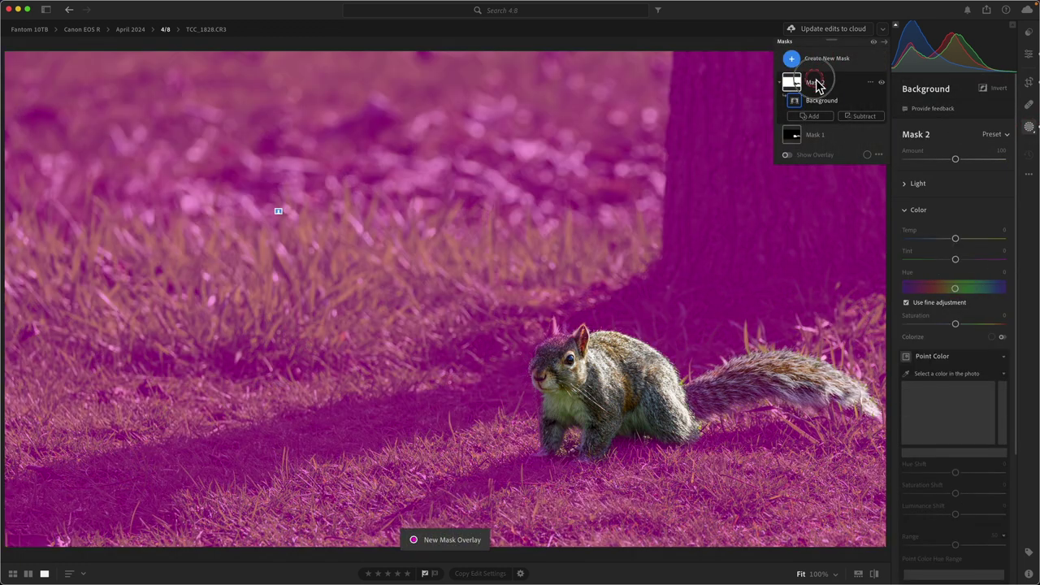
click(816, 83)
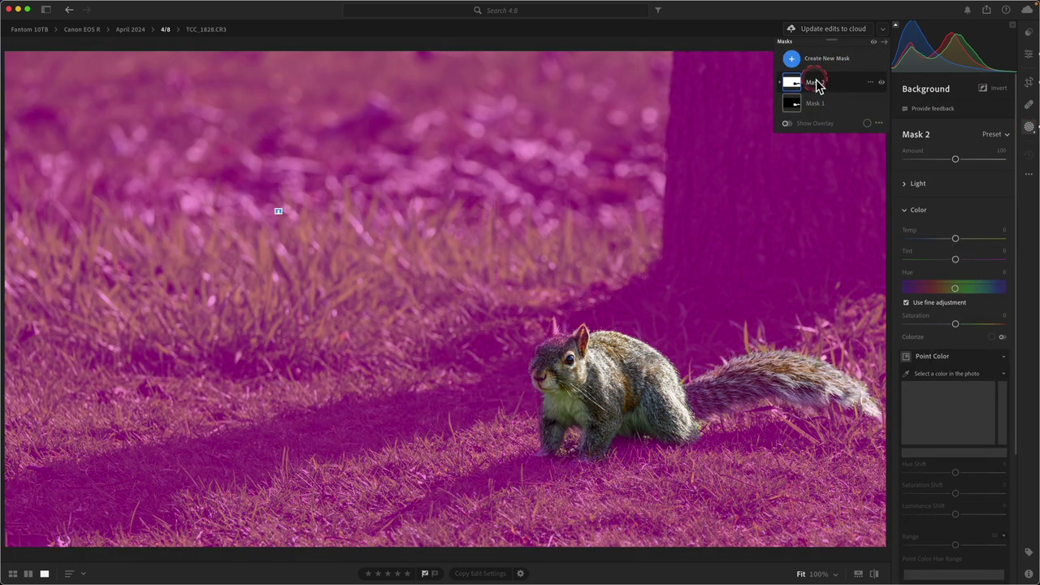
Step: Give the Mask 2 background Exposure -0.48 and Saturation -8
click(904, 211)
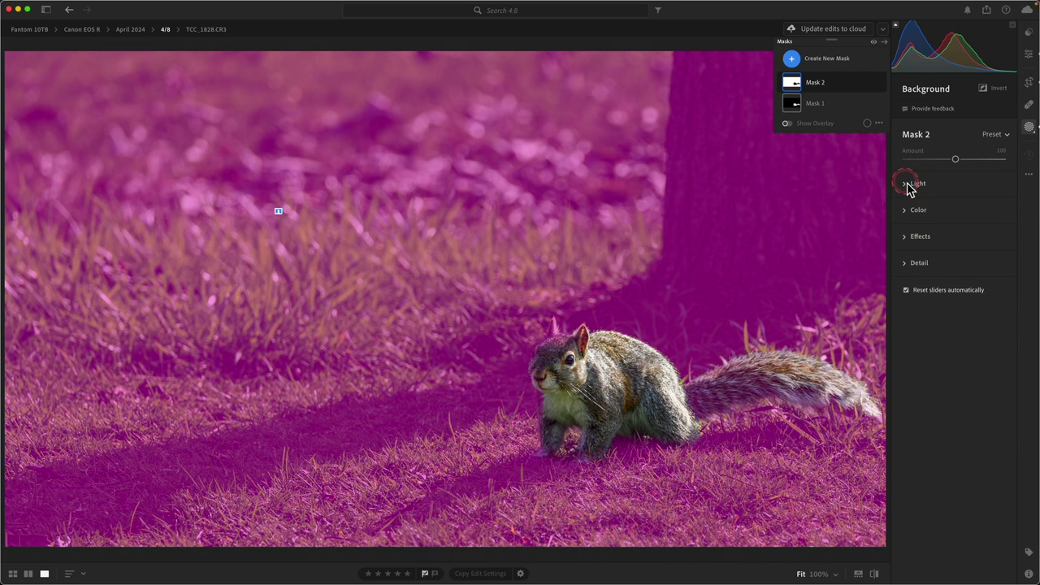
click(906, 185)
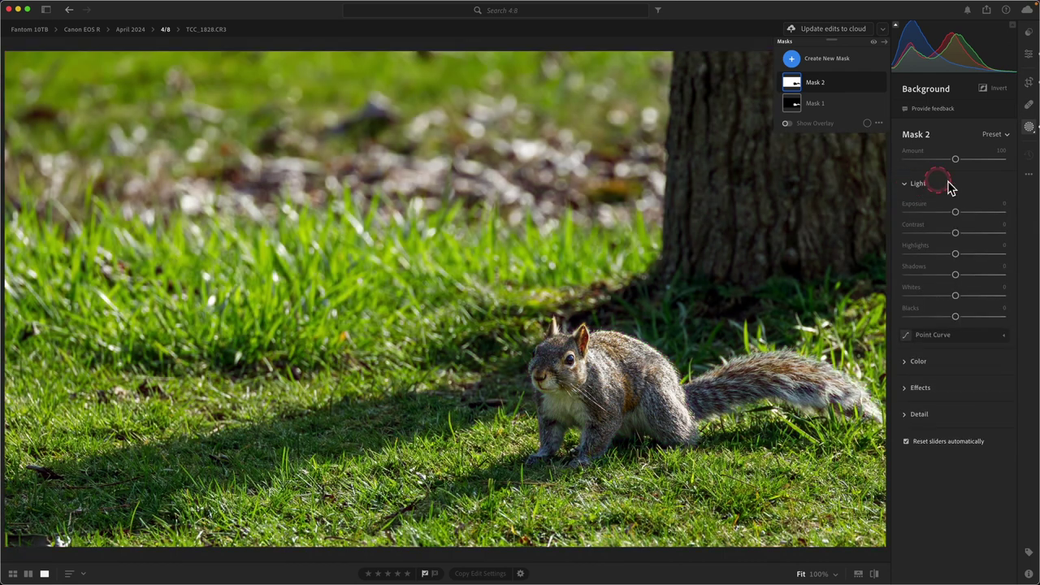
drag(955, 211, 956, 220)
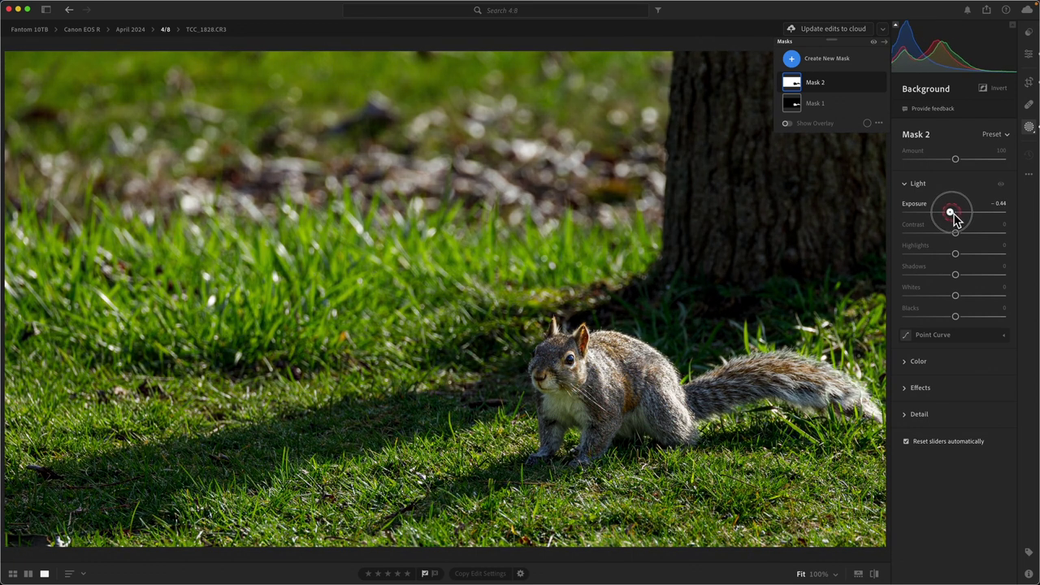
click(954, 217)
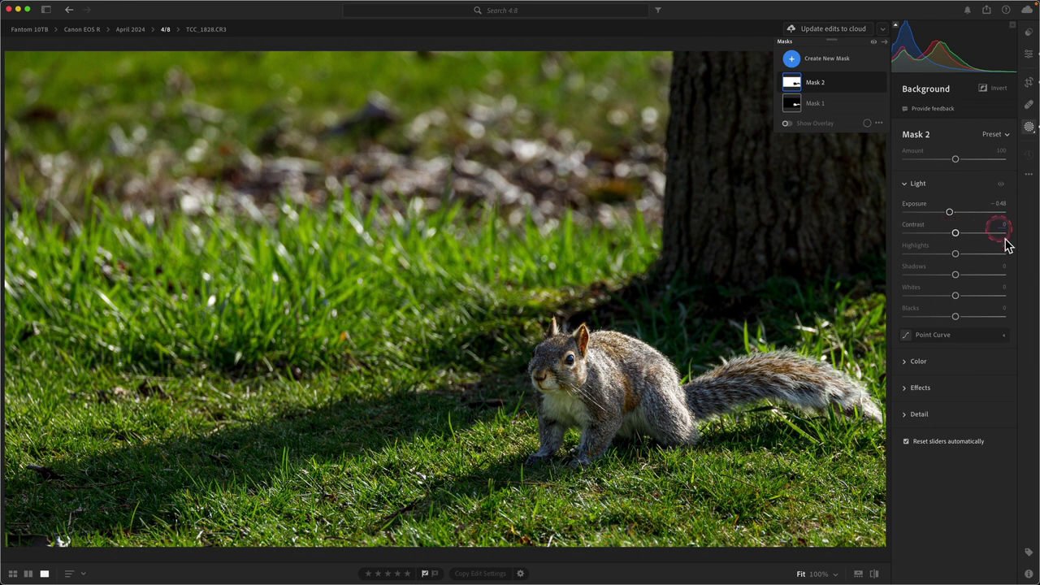
click(905, 362)
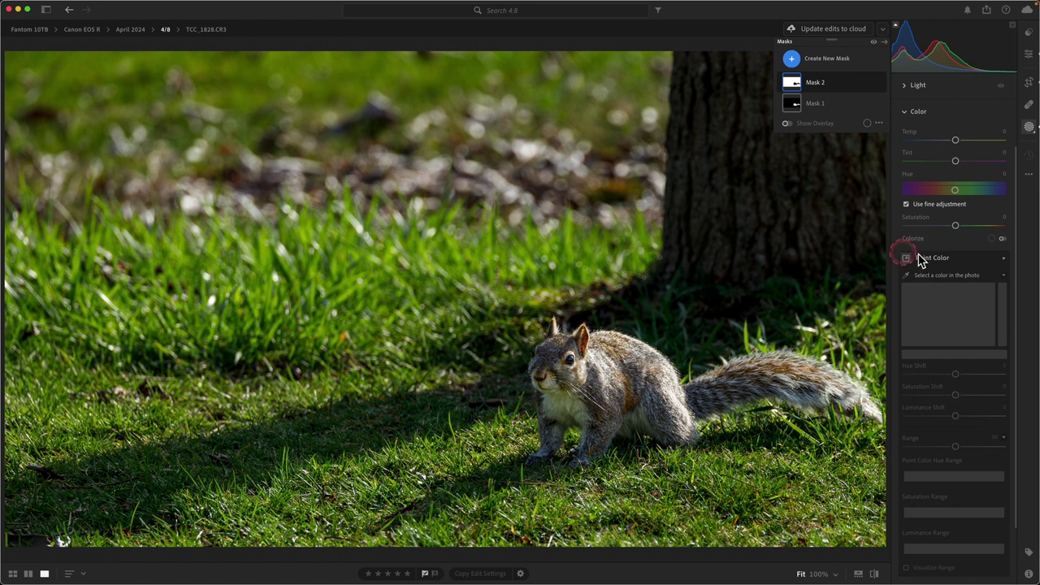
click(968, 261)
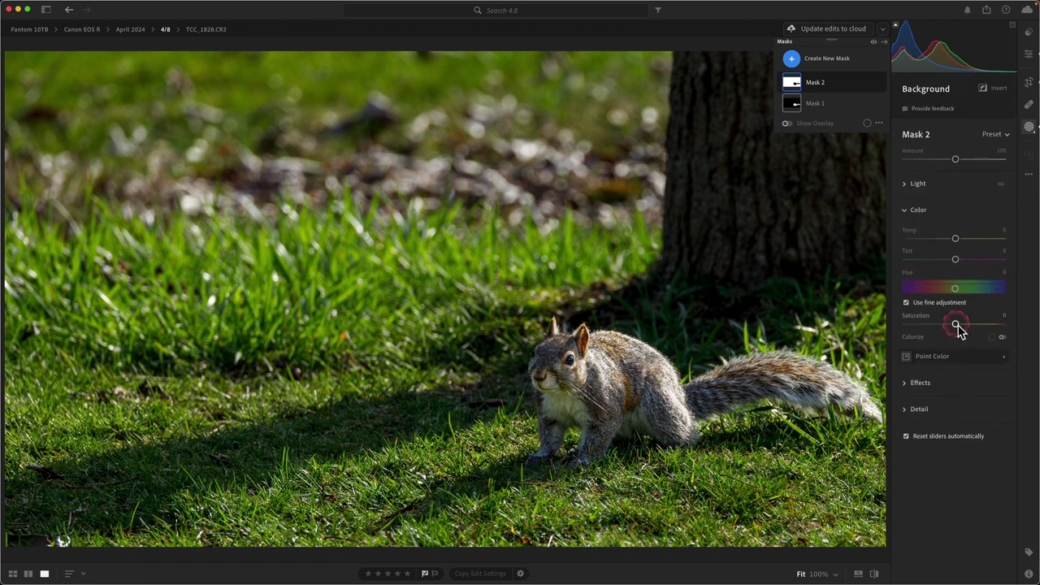
drag(955, 325, 952, 325)
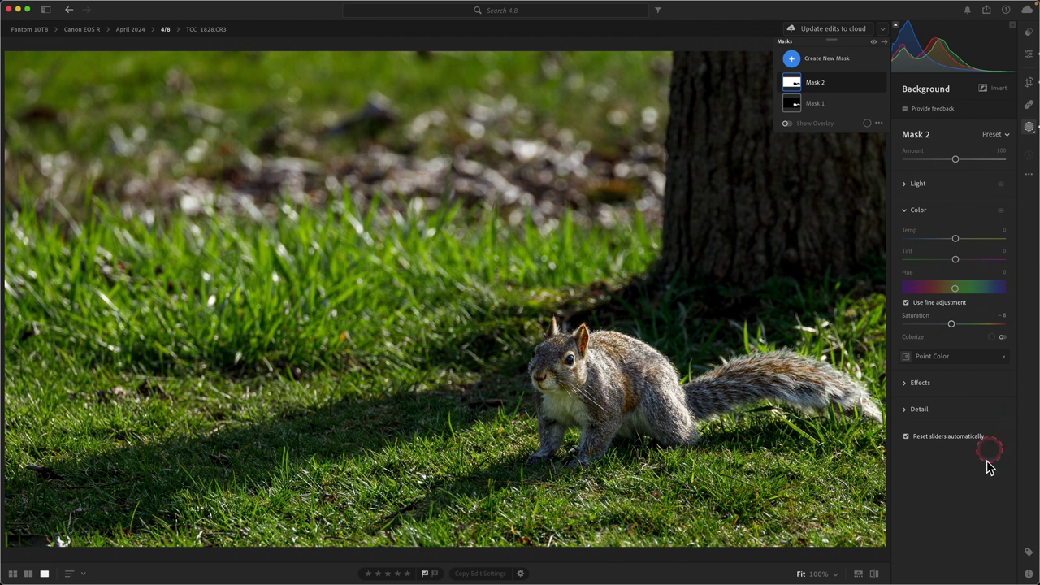
Step: Close the Masking panel and switch to the photo's global Edit adjustments
click(849, 65)
click(1029, 127)
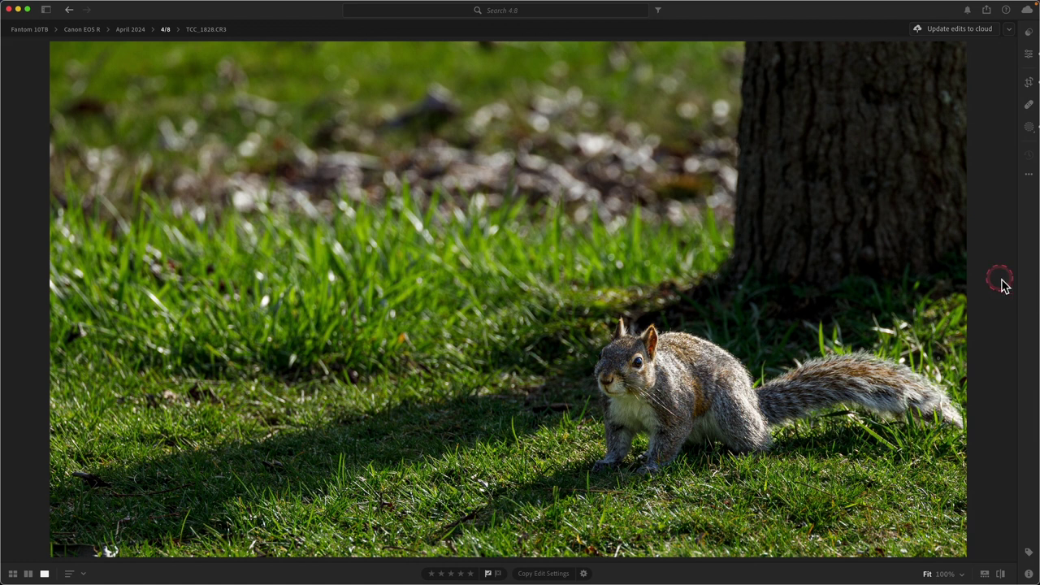
click(1028, 56)
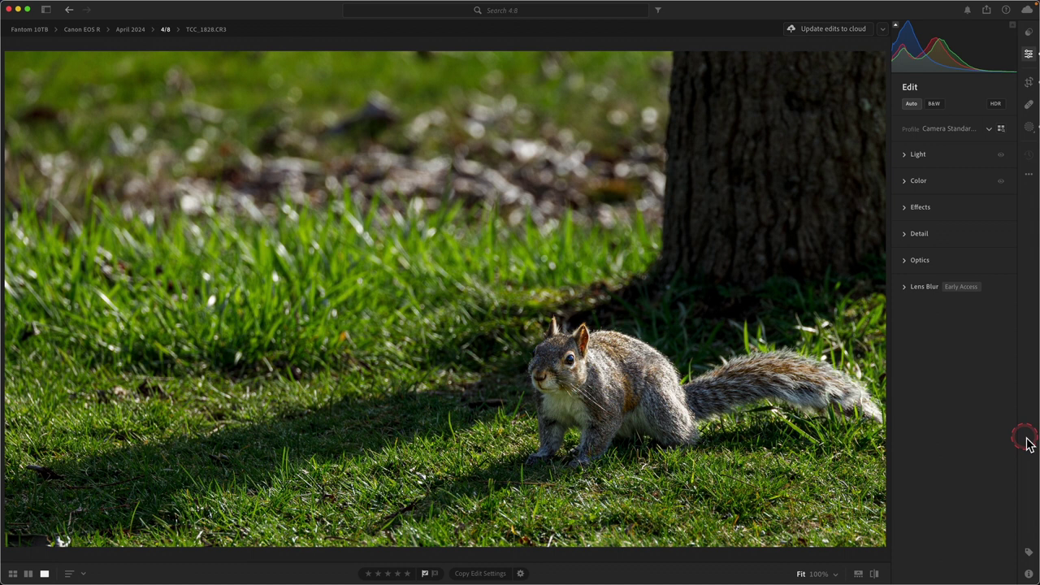
Step: Set global Exposure to -0.38 and Highlights to -62, resetting Blacks to 0
click(908, 156)
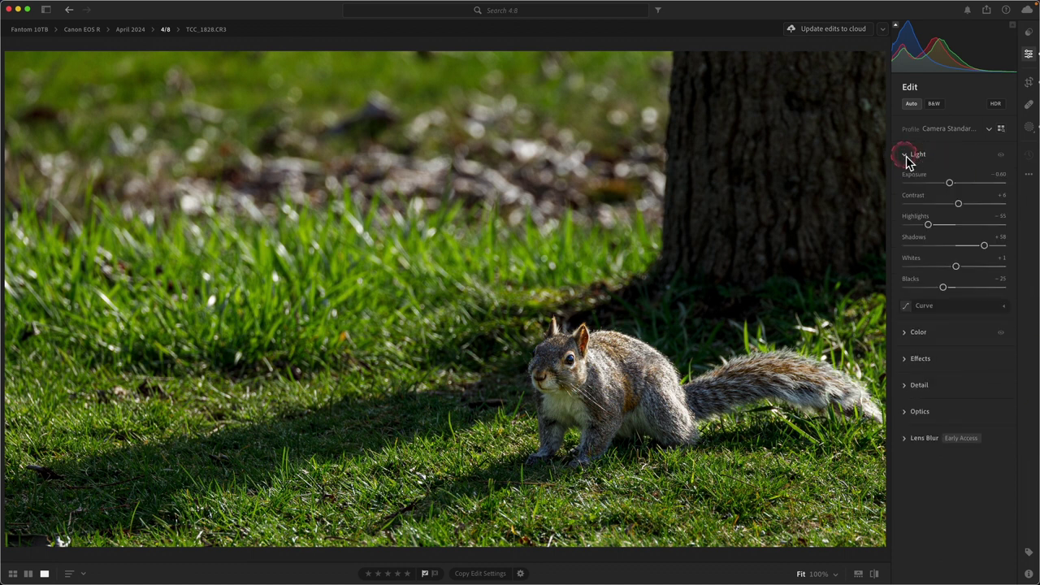
click(1032, 278)
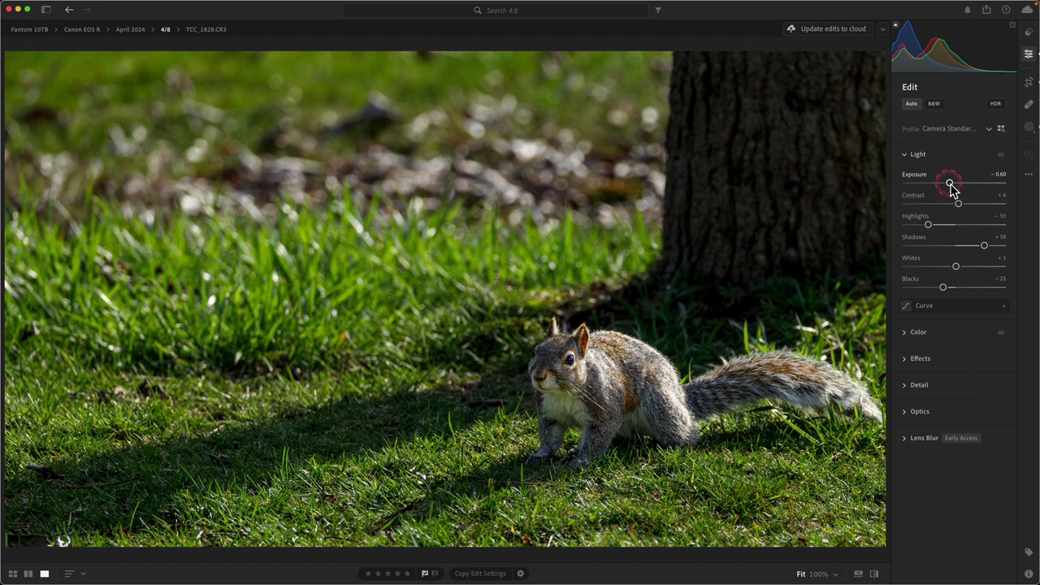
drag(950, 186, 951, 188)
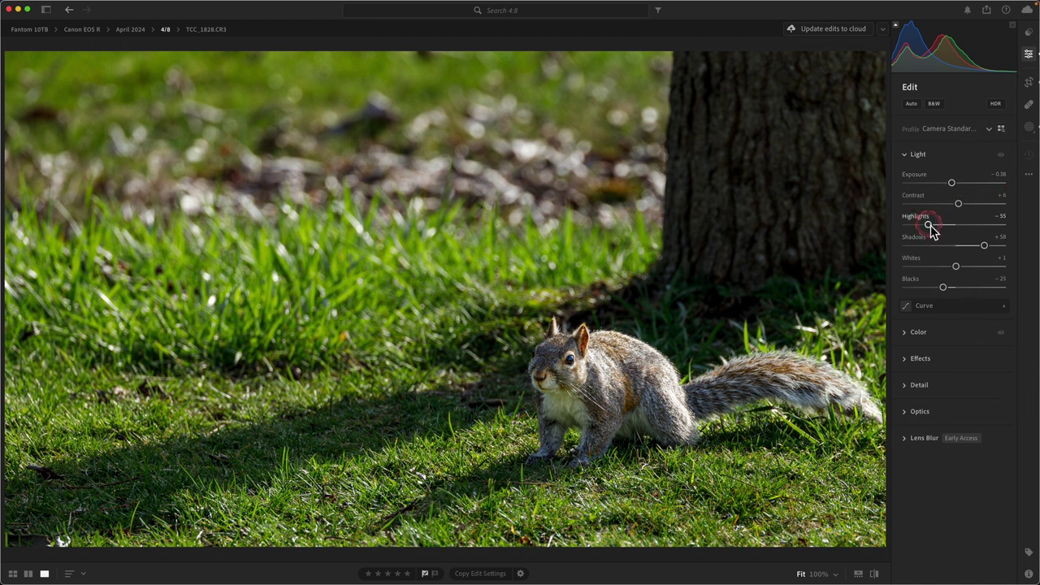
mouse_move(932, 232)
mouse_down()
mouse_move(919, 230)
mouse_move(959, 228)
mouse_move(916, 233)
mouse_move(936, 230)
mouse_move(927, 230)
mouse_up()
click(1017, 461)
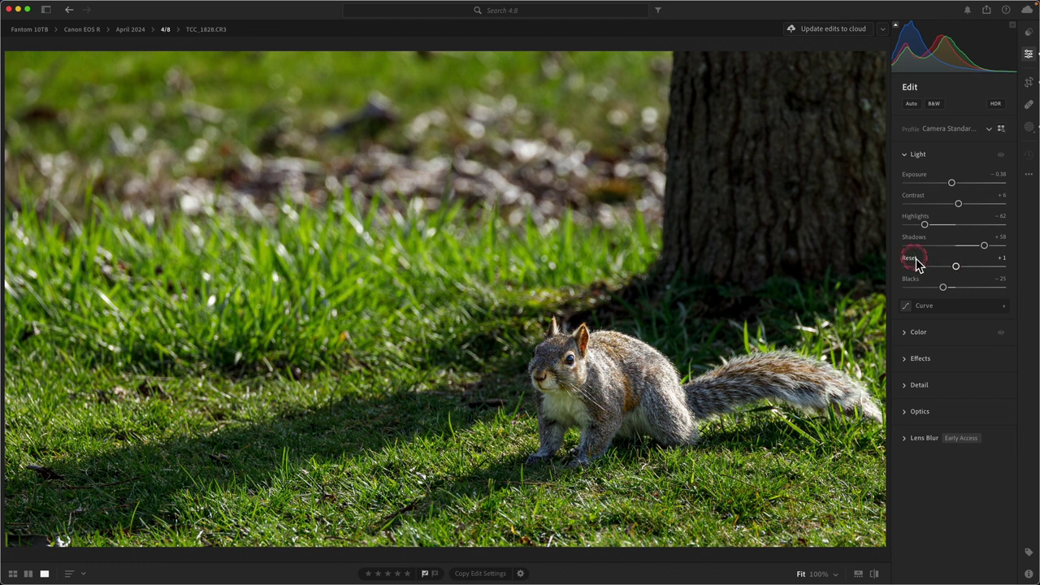
double_click(912, 284)
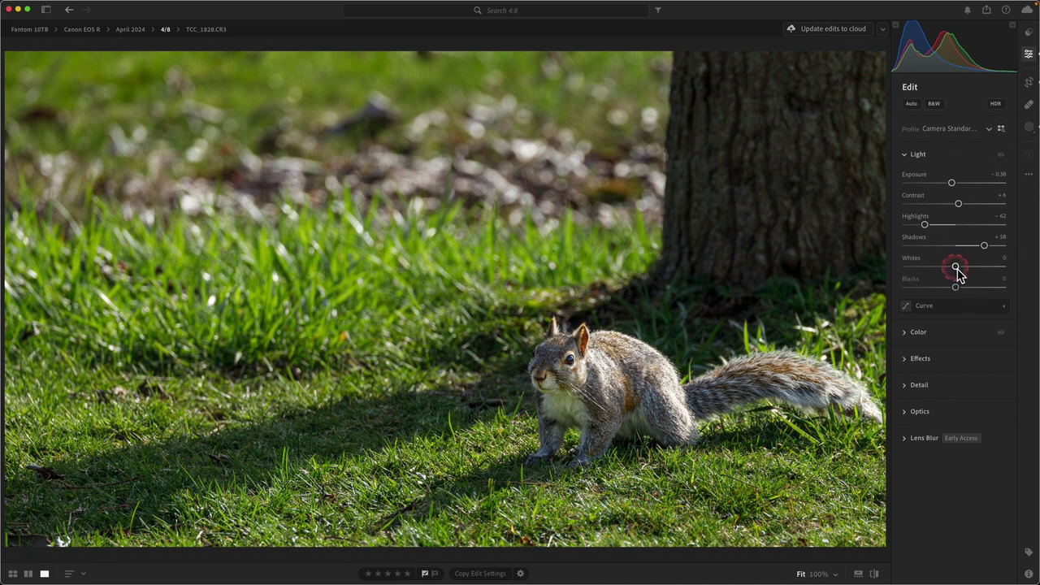
Step: Set Whites to +3 and Blacks to -26 while checking highlight and shadow clipping
key(alt)
drag(956, 271, 950, 273)
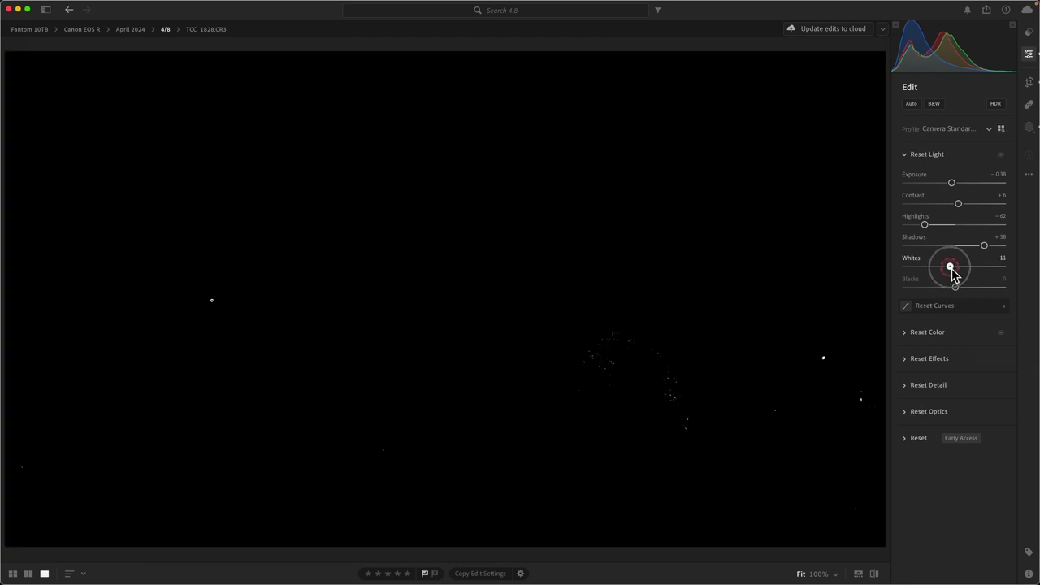
drag(953, 273, 901, 276)
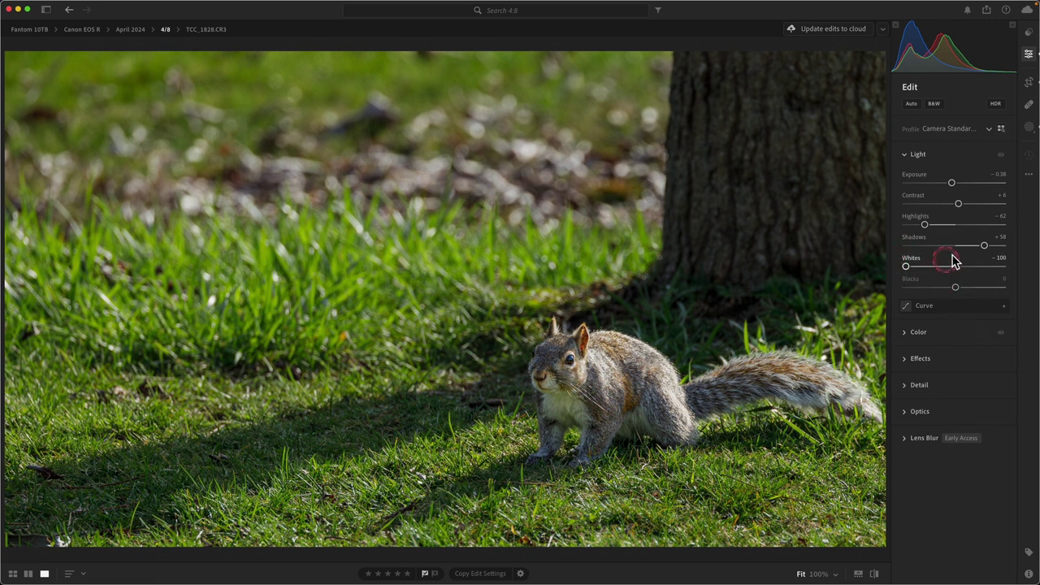
key(alt)
mouse_move(958, 288)
mouse_down()
mouse_move(968, 291)
mouse_move(943, 291)
mouse_move(910, 272)
mouse_move(593, 429)
mouse_move(853, 278)
mouse_move(981, 271)
mouse_move(929, 271)
mouse_move(967, 277)
mouse_up()
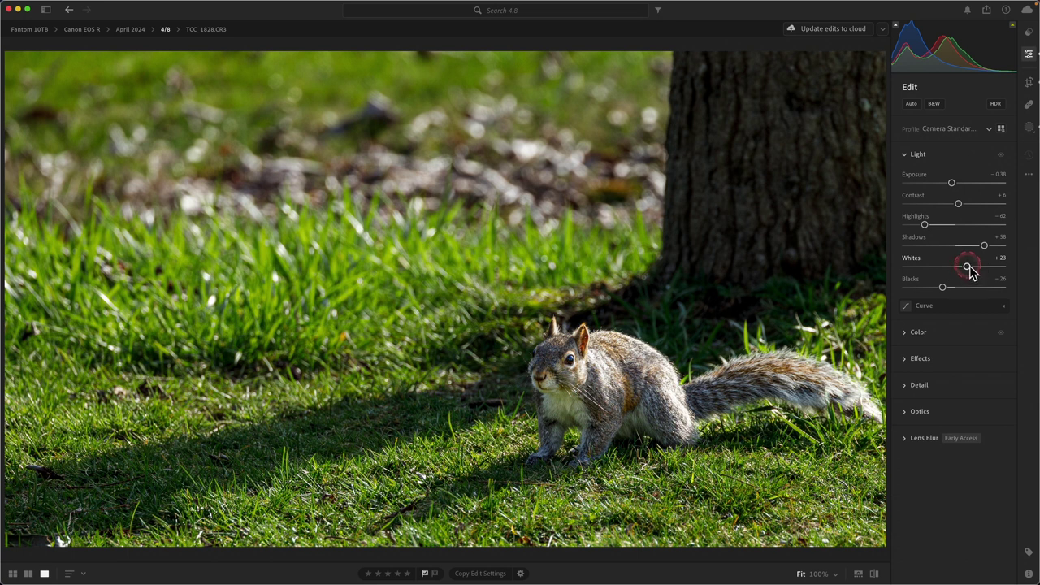
click(1013, 25)
mouse_move(971, 275)
mouse_down()
mouse_move(1015, 274)
mouse_move(961, 278)
mouse_up()
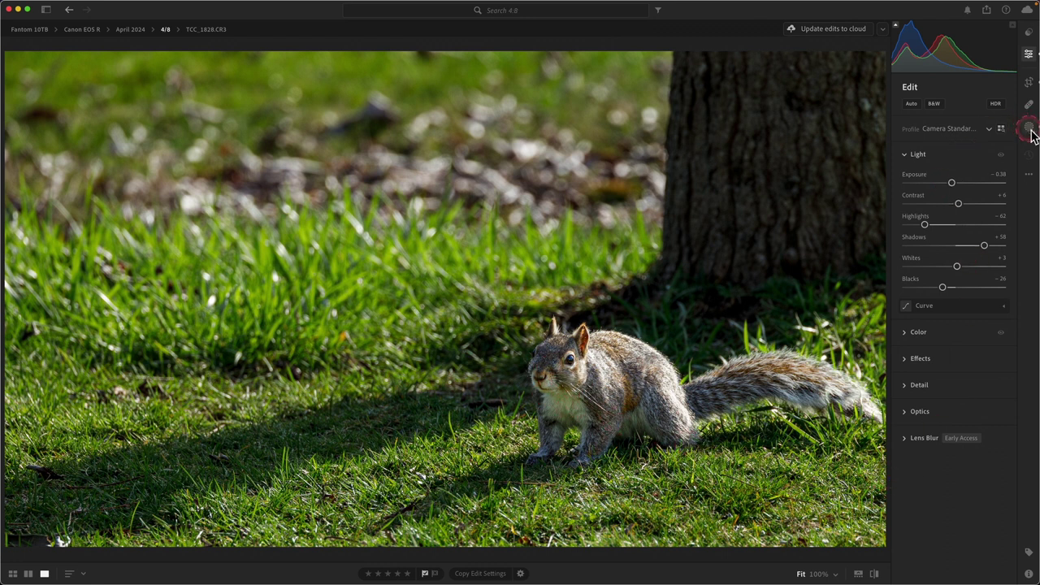
Step: Reopen Masking and start a new brush mask, Mask 3
click(1028, 129)
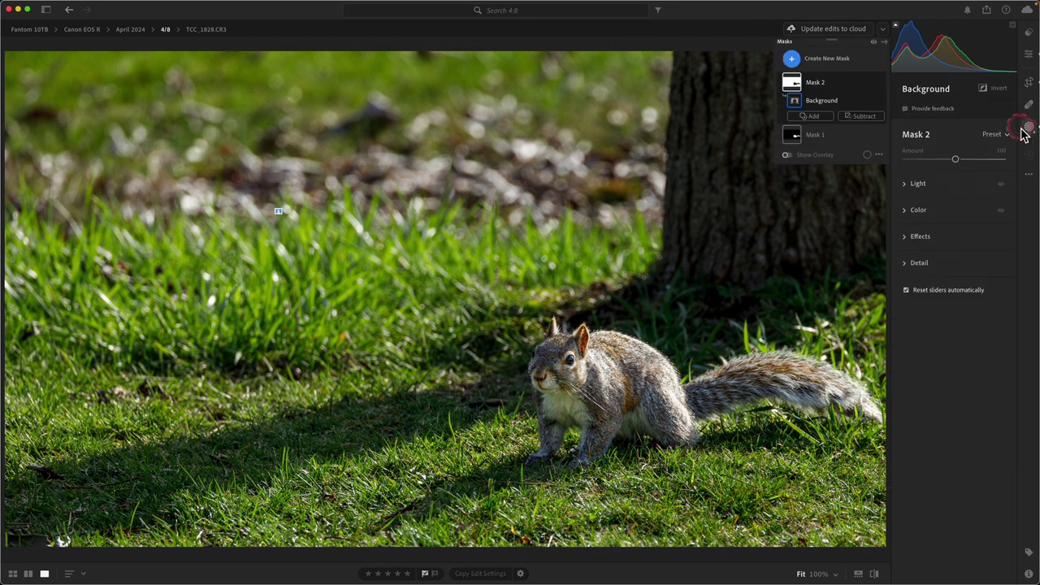
click(793, 59)
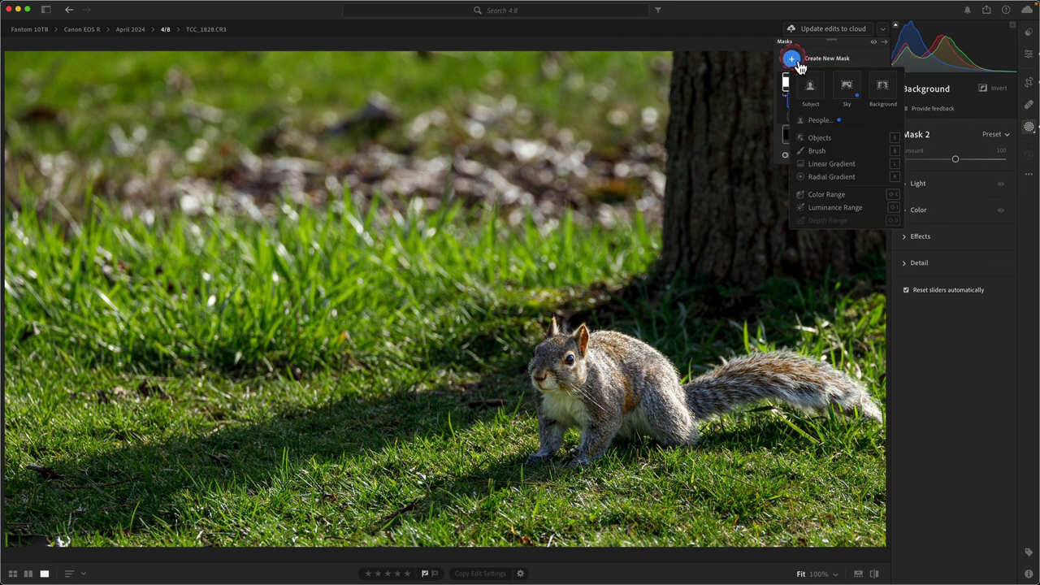
click(818, 151)
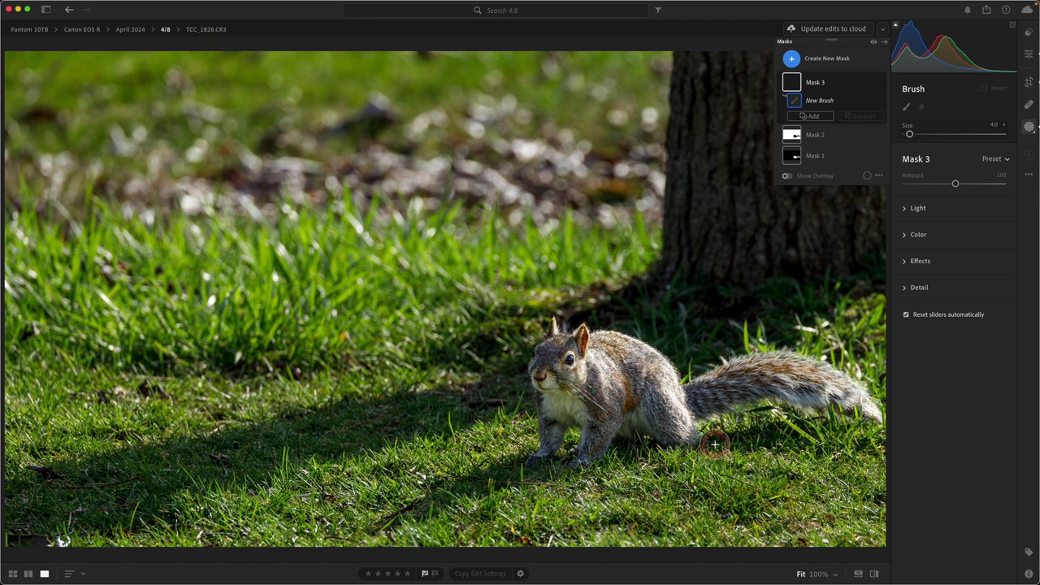
Step: Zoom to 100% and brush Mask 3 across the squirrel's pale chest fur
click(837, 575)
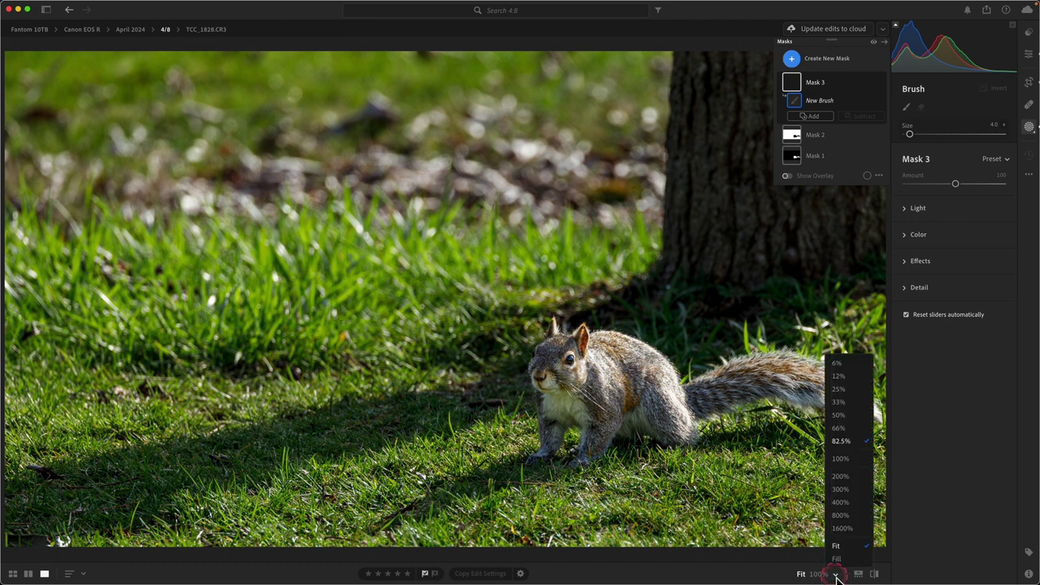
click(839, 459)
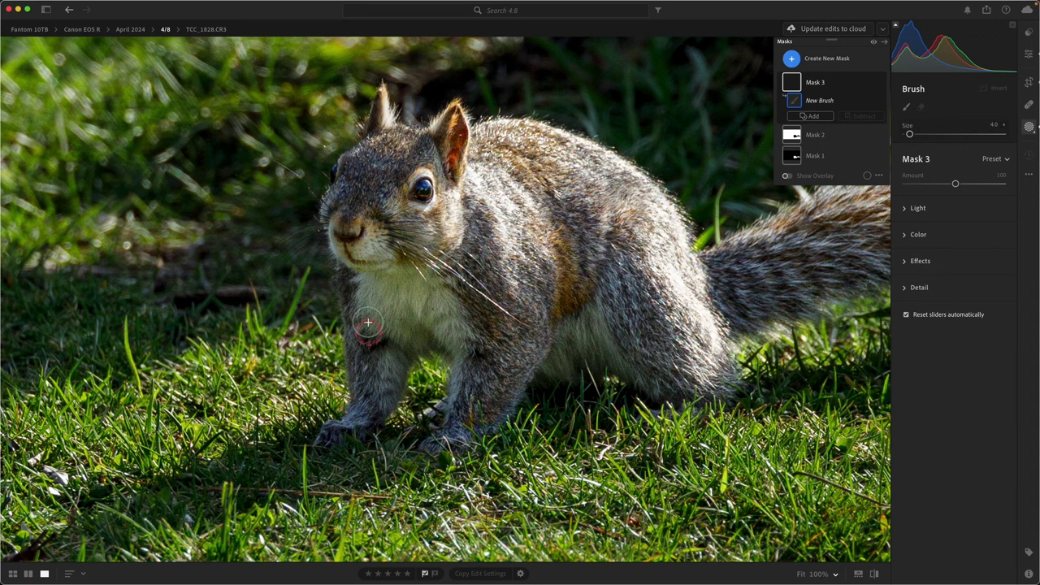
mouse_move(382, 289)
mouse_down()
mouse_move(374, 319)
mouse_move(430, 320)
mouse_move(431, 332)
mouse_move(374, 325)
mouse_move(367, 292)
mouse_move(422, 289)
mouse_move(384, 279)
mouse_move(424, 290)
mouse_move(455, 332)
mouse_move(413, 303)
mouse_up()
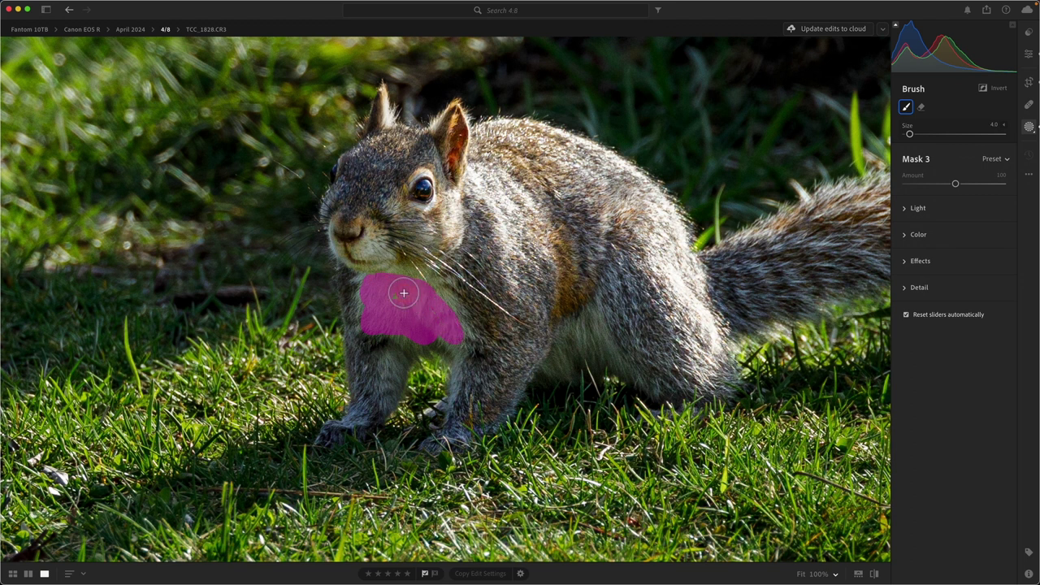
mouse_move(404, 293)
mouse_down()
mouse_move(455, 343)
mouse_move(429, 335)
mouse_move(449, 308)
mouse_move(412, 276)
mouse_move(394, 277)
mouse_move(367, 305)
mouse_move(368, 291)
mouse_up()
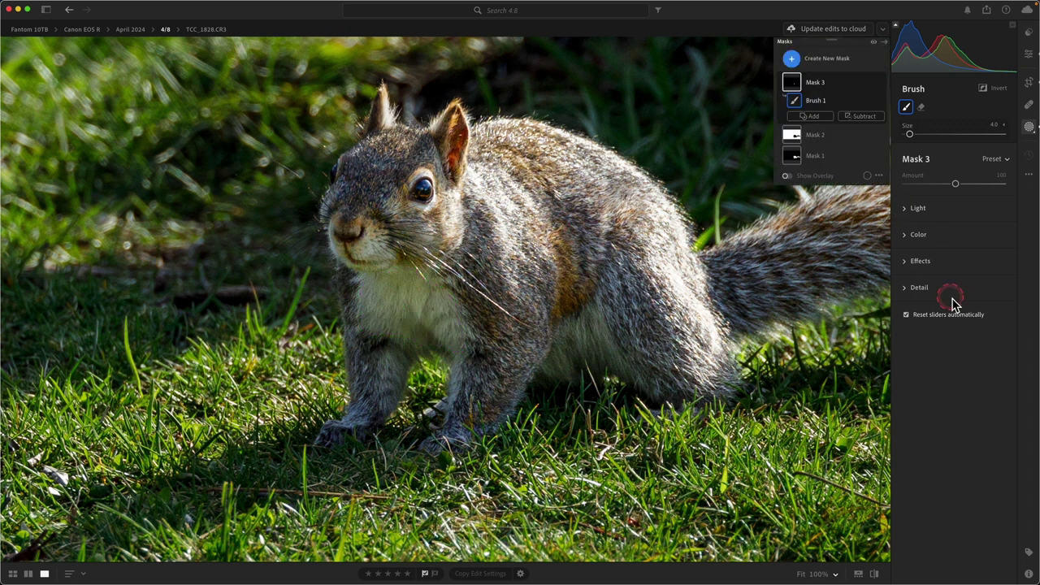
Step: Expand Light for Mask 3 and raise its Exposure to brighten the chest
key(o)
click(906, 210)
click(955, 236)
drag(961, 241, 962, 242)
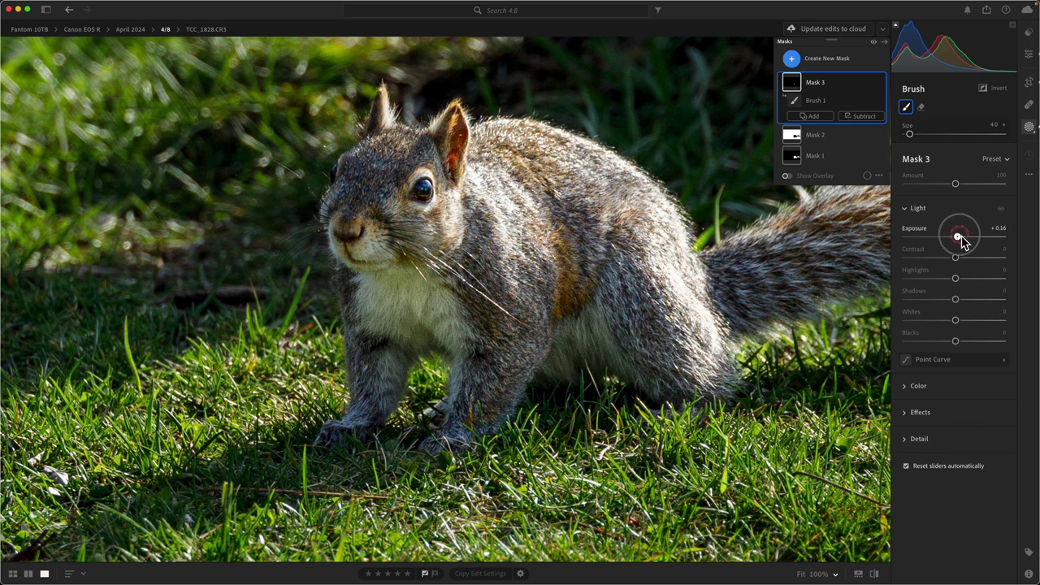
mouse_move(962, 241)
mouse_down()
mouse_move(981, 241)
mouse_move(962, 242)
mouse_up()
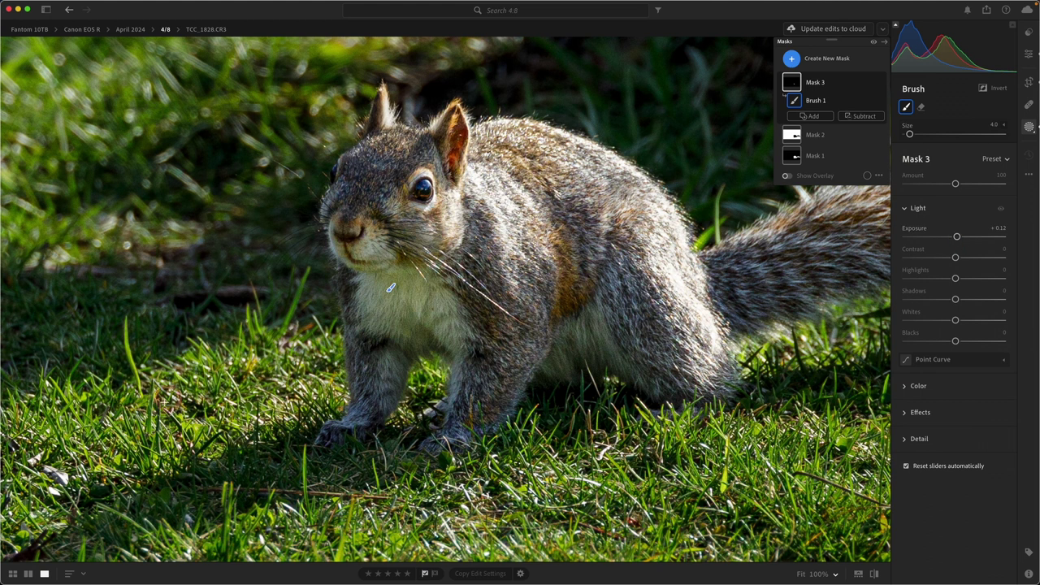
Step: Brush more of the chest fur, set Exposure to +0.24, and zoom back to Fit
click(414, 340)
mouse_move(415, 339)
mouse_down()
mouse_move(393, 337)
mouse_move(428, 342)
mouse_move(406, 325)
mouse_move(442, 345)
mouse_move(445, 319)
mouse_up()
click(957, 235)
drag(959, 236, 960, 238)
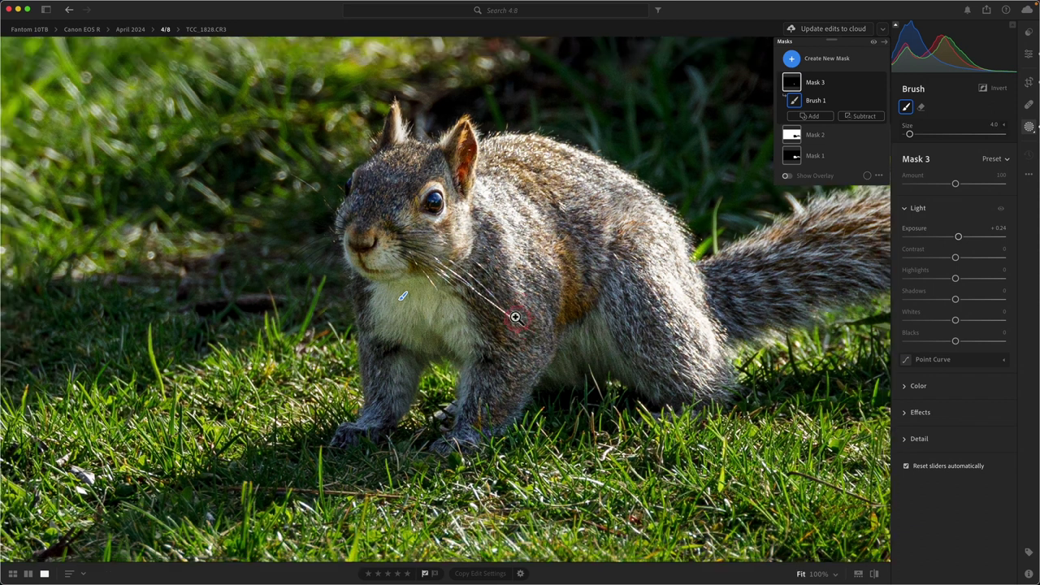
click(516, 317)
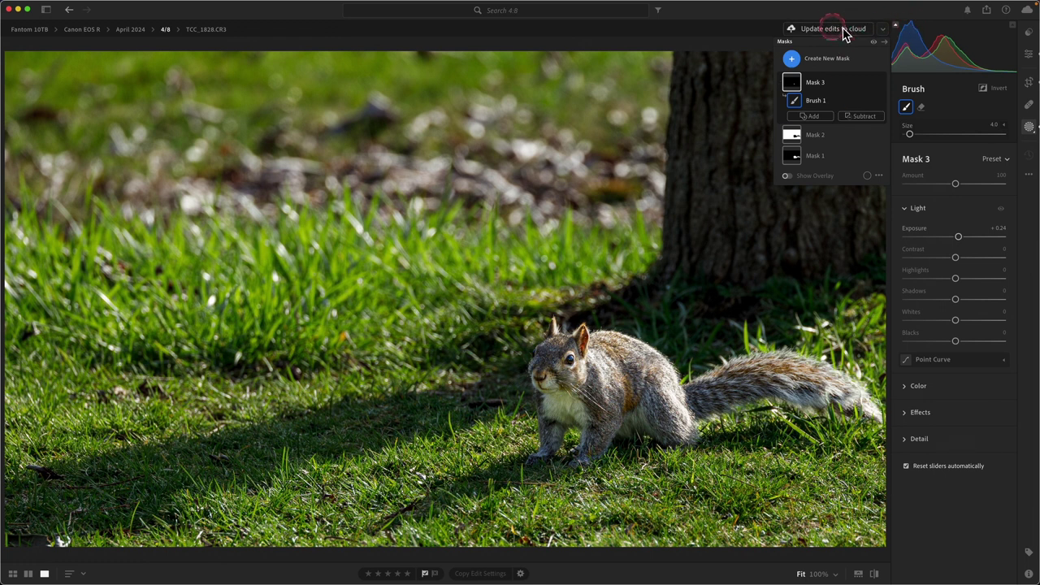
Step: Close Masking with all three masks kept and show the global Edit adjustments
click(1028, 54)
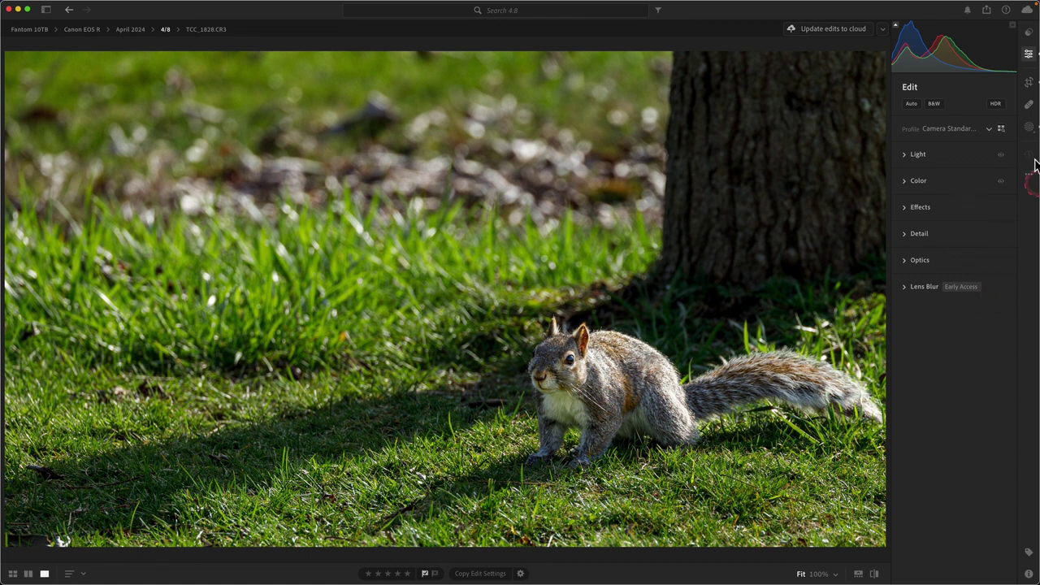
click(1028, 130)
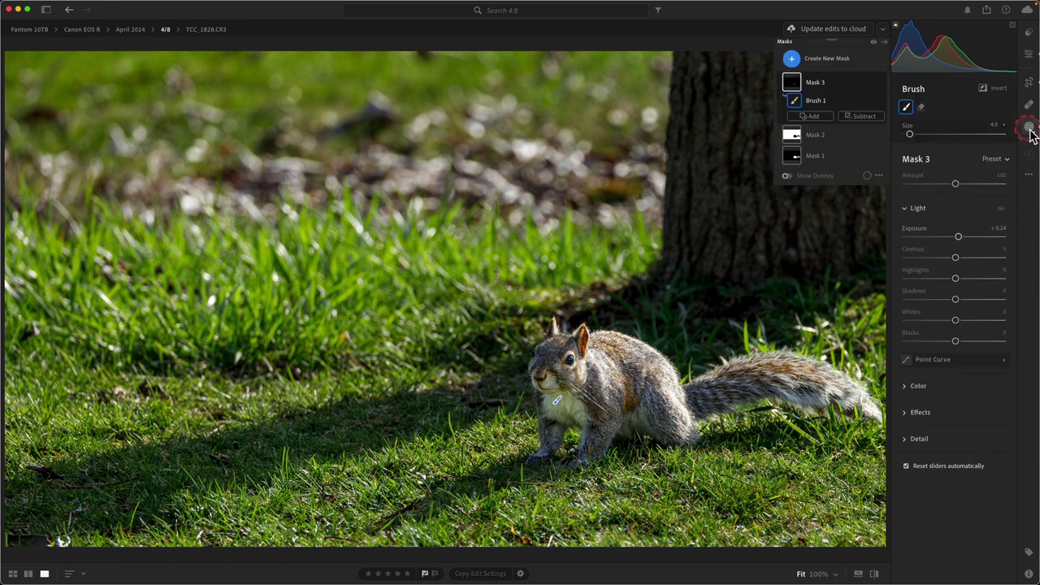
click(800, 65)
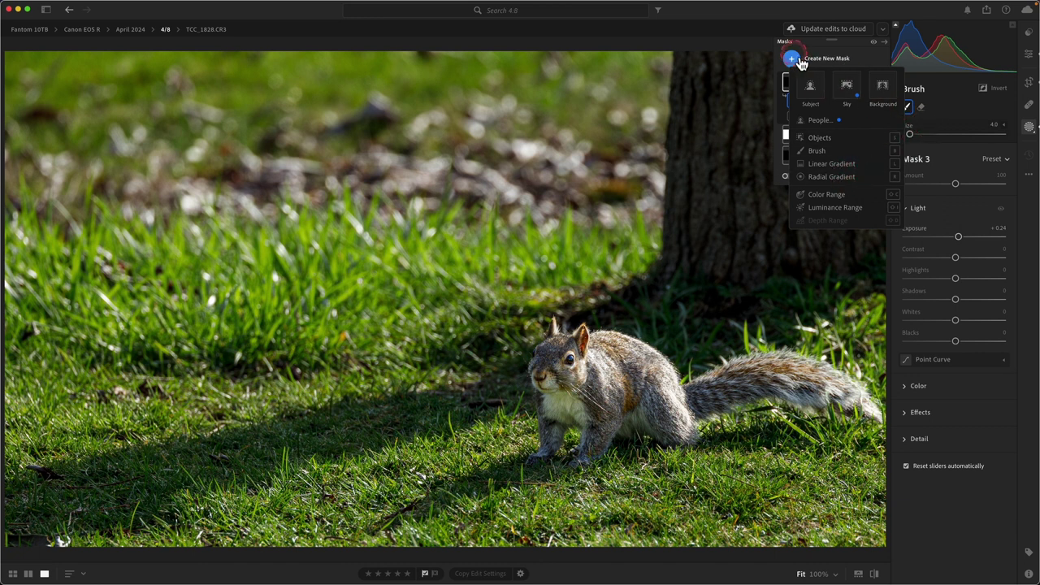
click(800, 63)
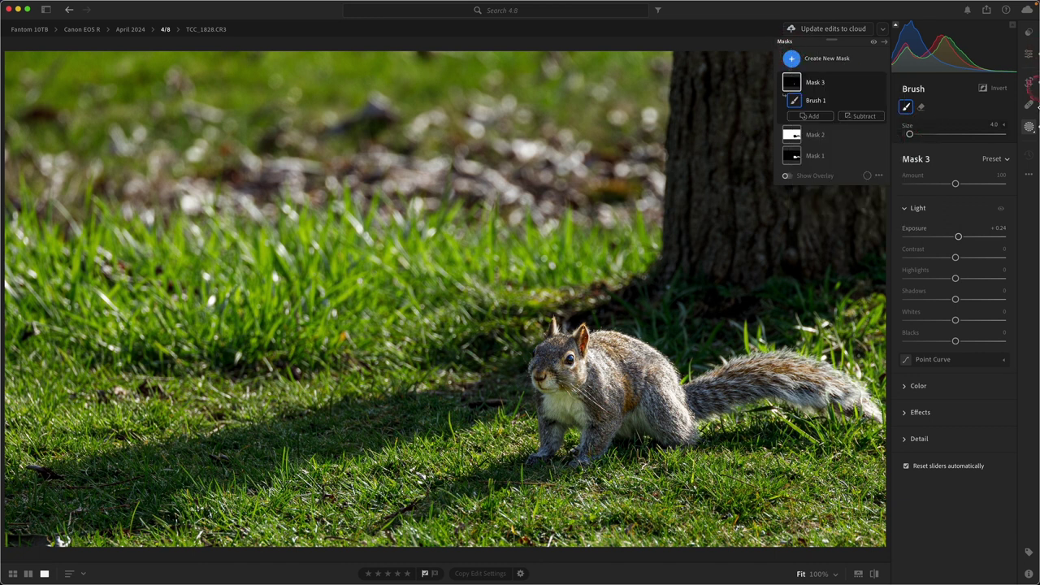
click(1028, 127)
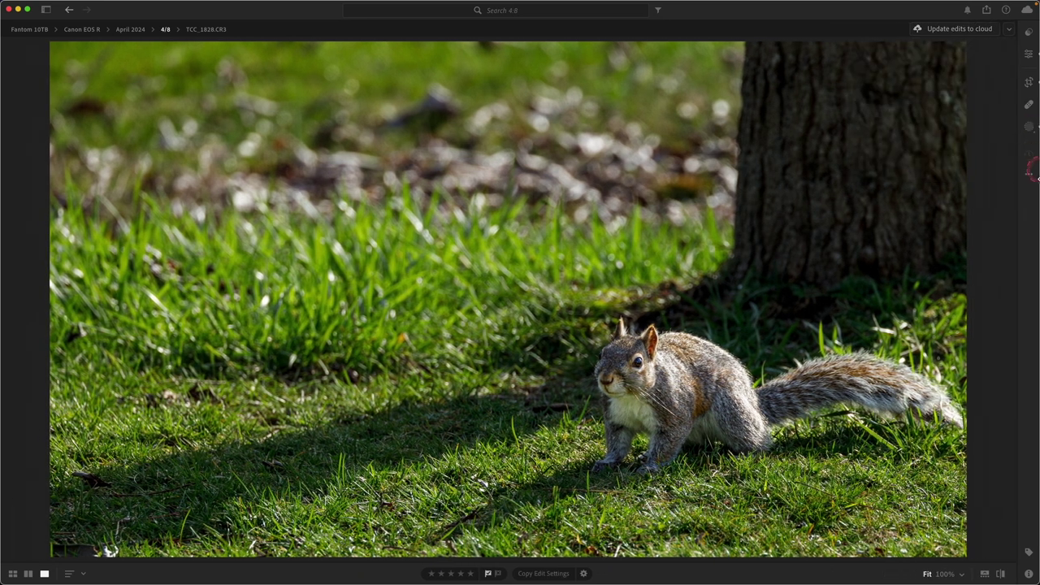
click(1029, 54)
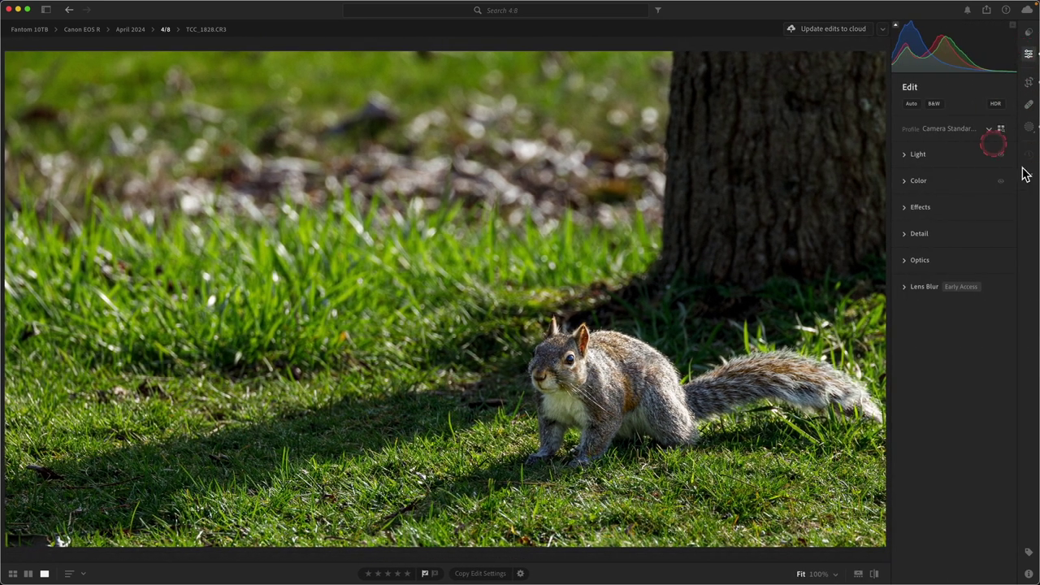
Step: Expand Effects, add a vignette to darken the edges, and set Feather to 80
click(909, 210)
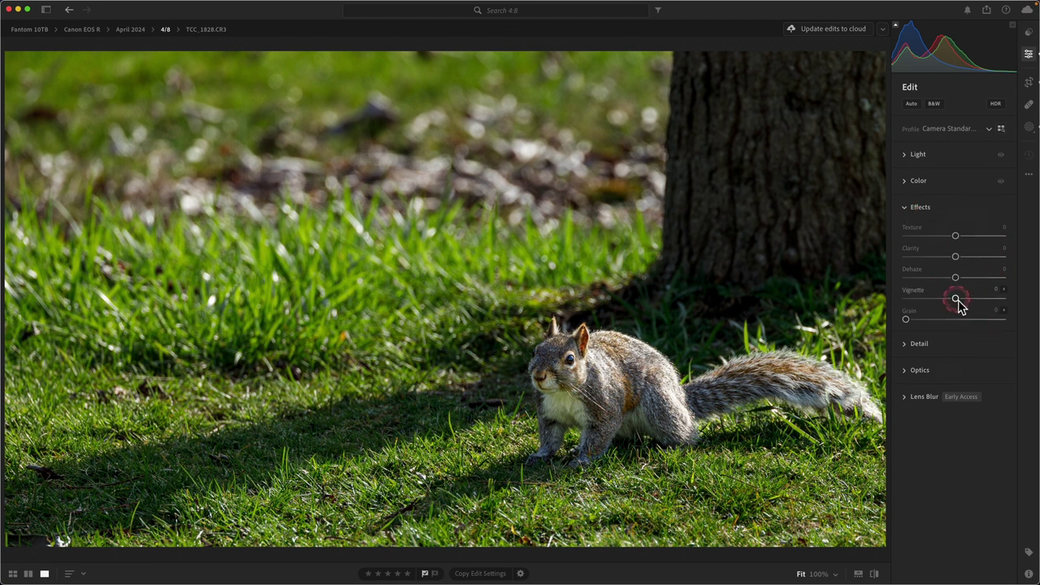
click(1000, 292)
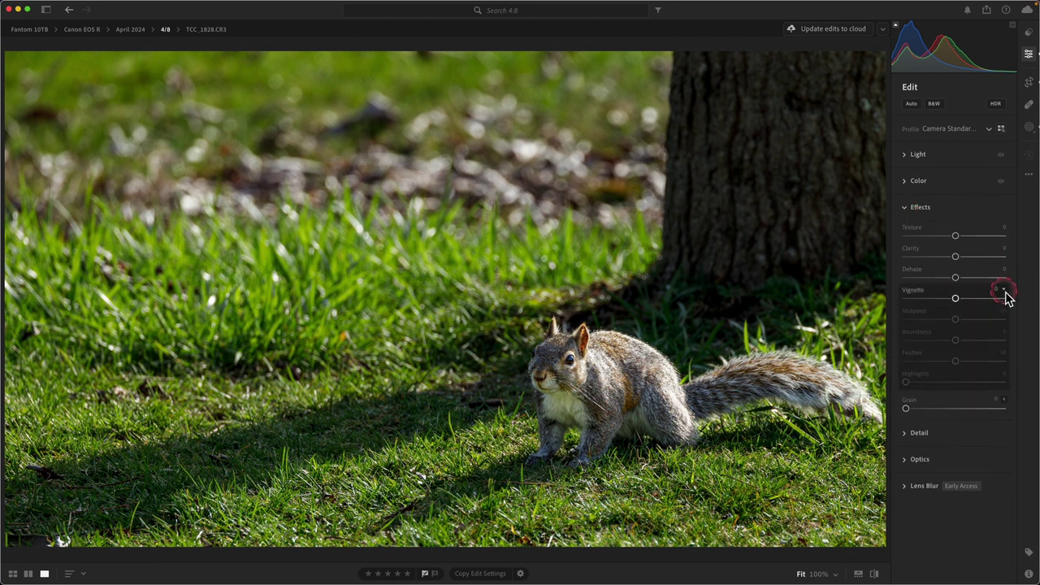
click(956, 298)
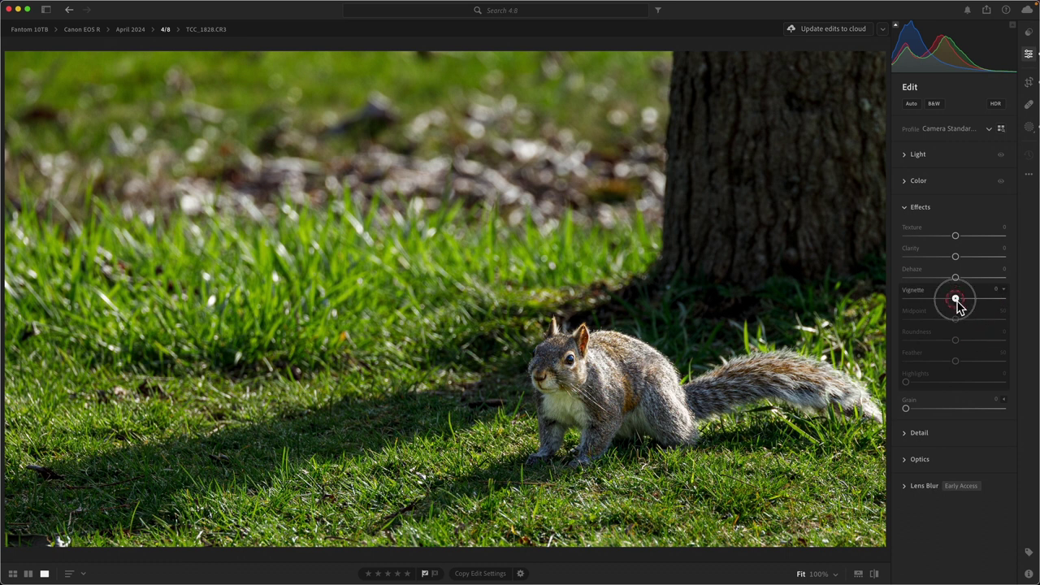
mouse_move(956, 300)
mouse_down()
mouse_move(936, 300)
mouse_move(944, 307)
mouse_move(943, 297)
mouse_up()
click(956, 361)
drag(959, 366, 986, 364)
Step: Set vignette Midpoint 34 and Roundness −40, and settle the amount at −19
click(962, 317)
drag(964, 318, 921, 302)
click(956, 341)
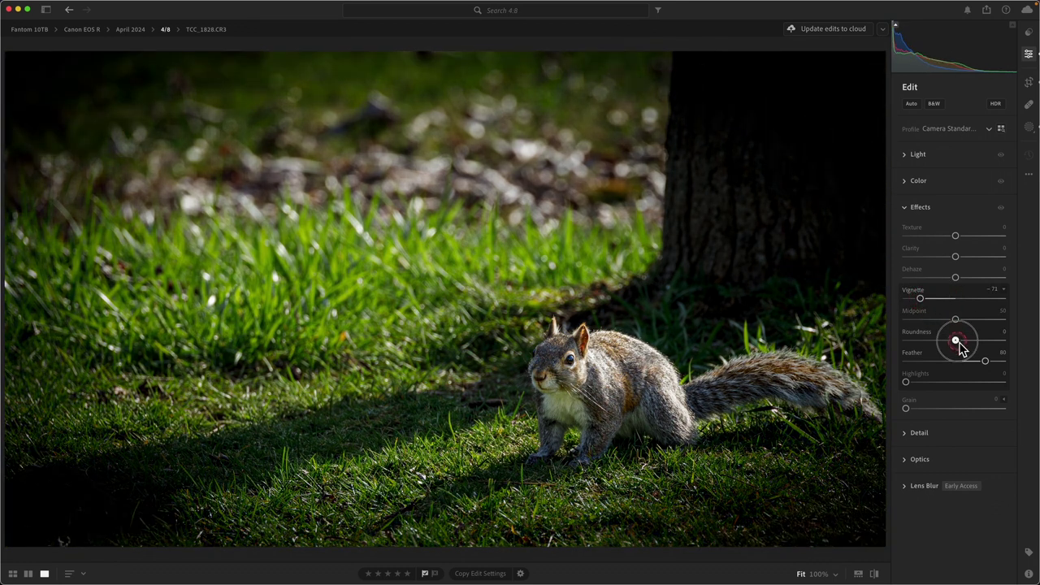
drag(960, 344, 947, 300)
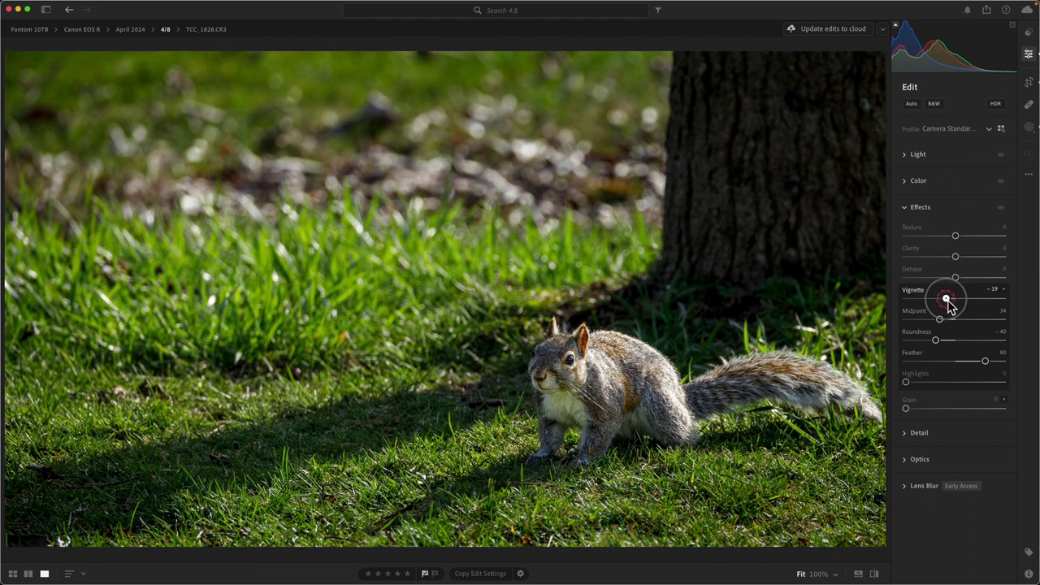
drag(948, 300, 948, 300)
click(1020, 509)
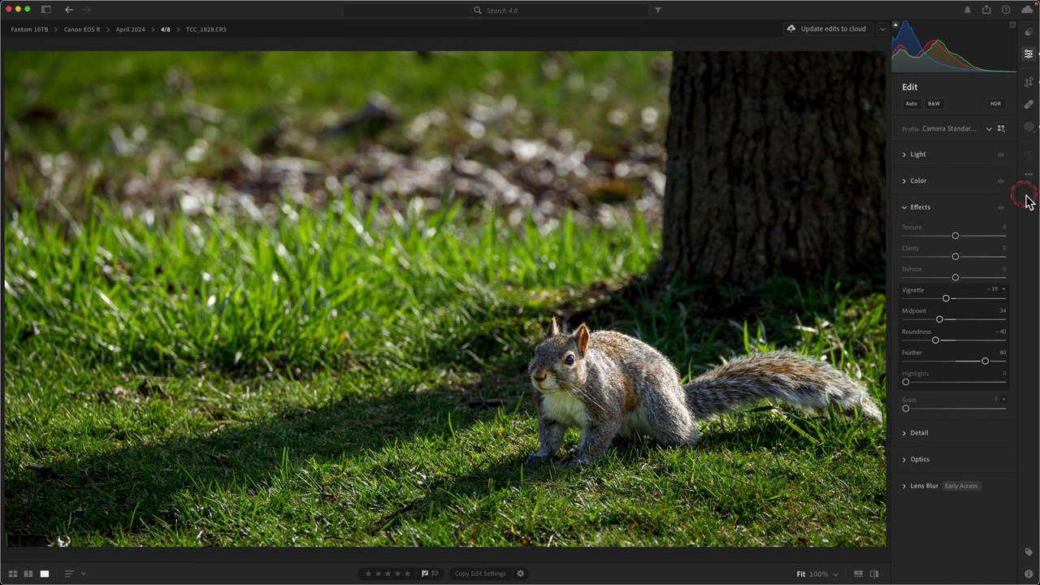
click(1028, 54)
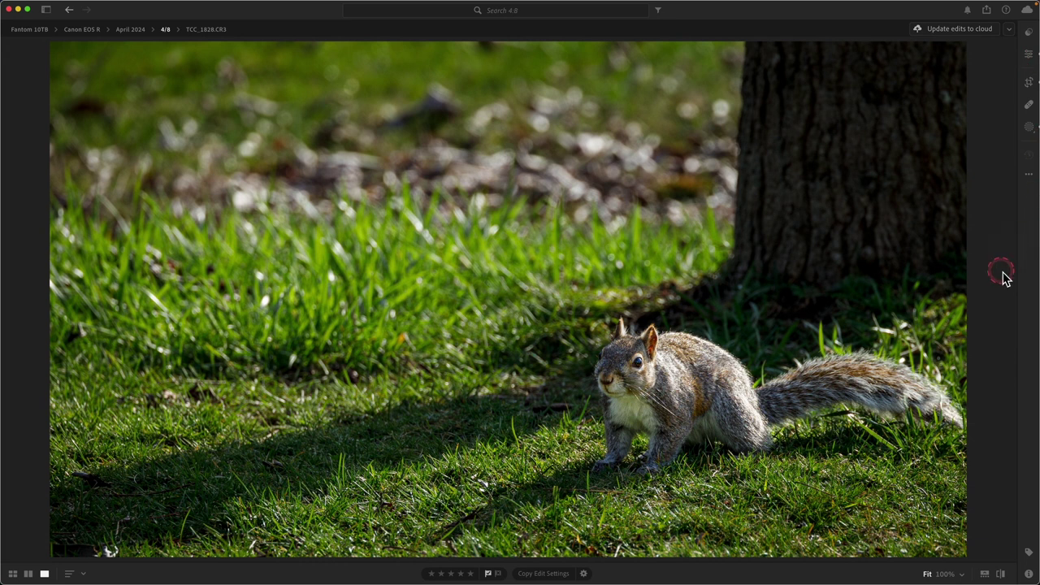
key(backslash)
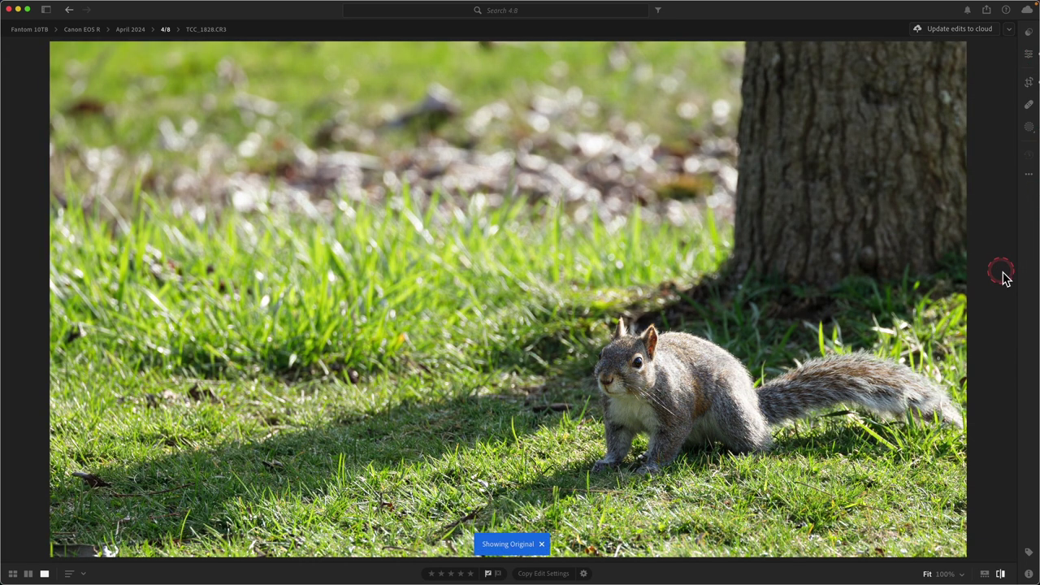
key(backslash)
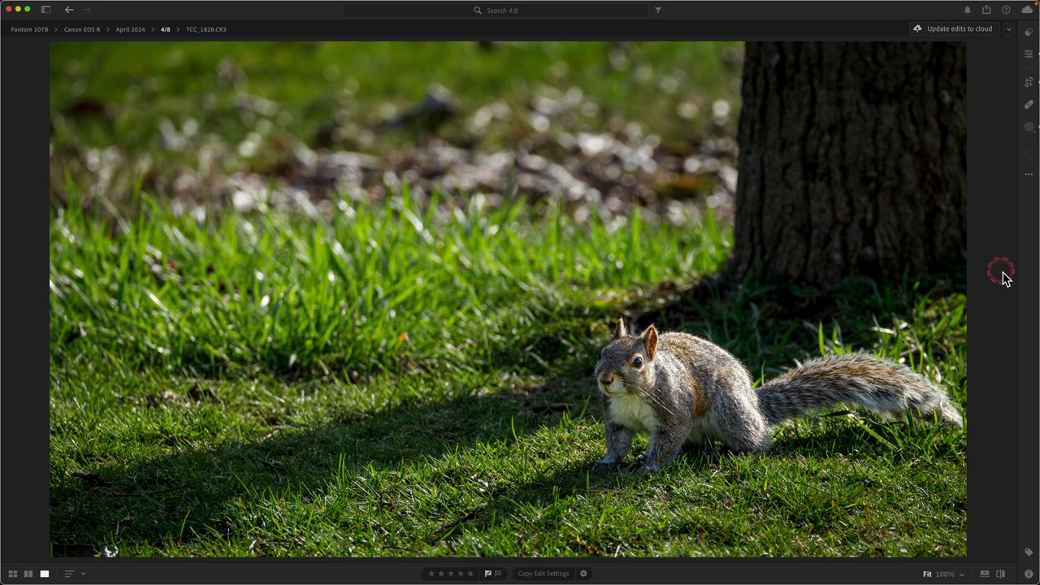
key(backslash)
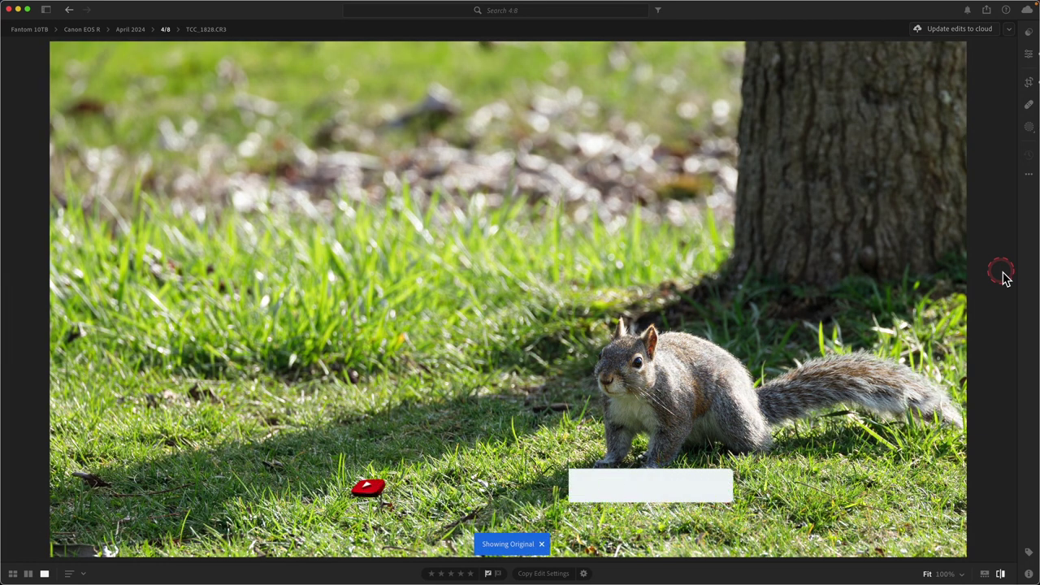
key(backslash)
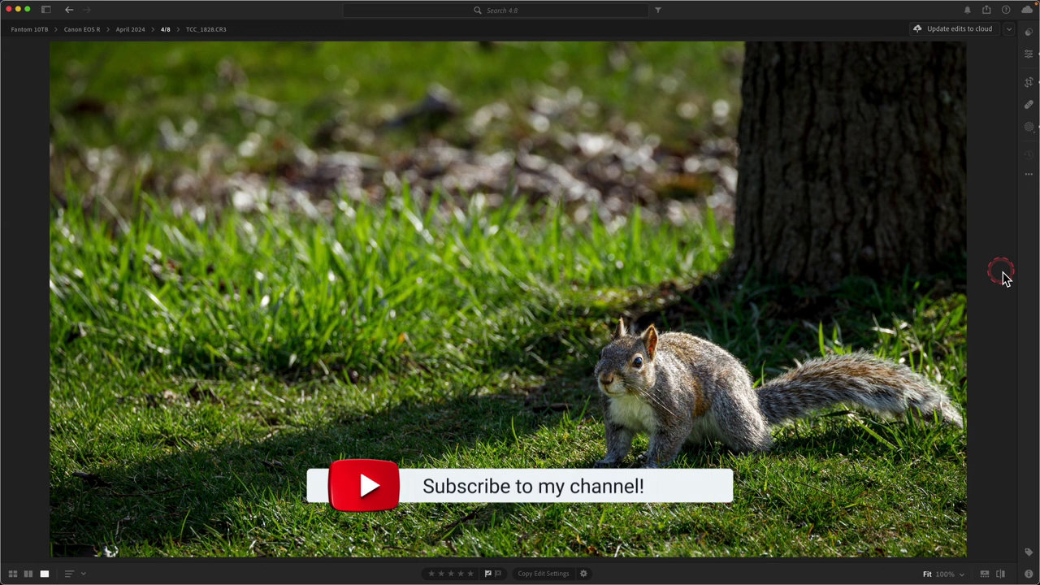
click(1028, 55)
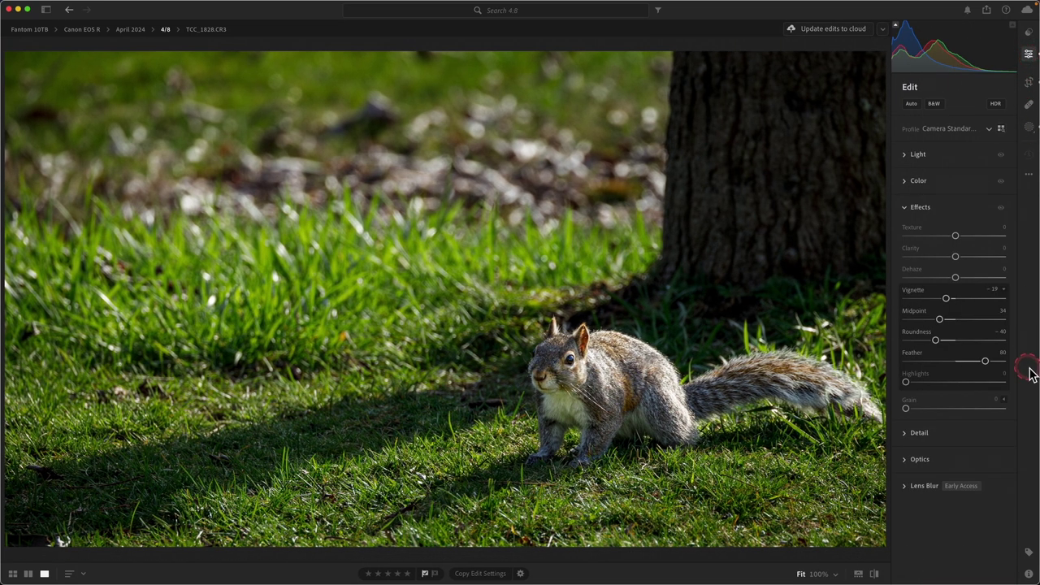
click(904, 208)
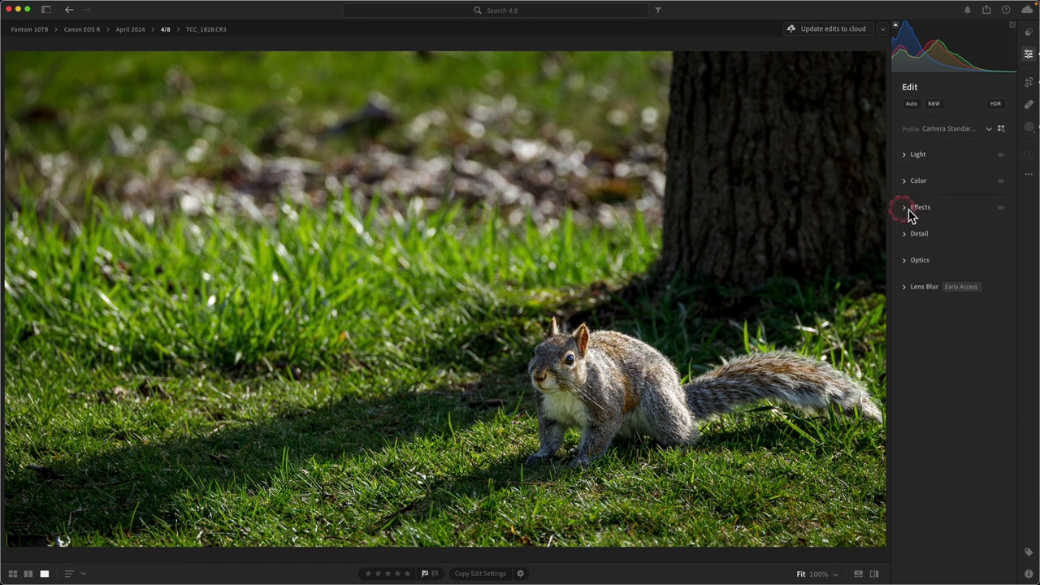